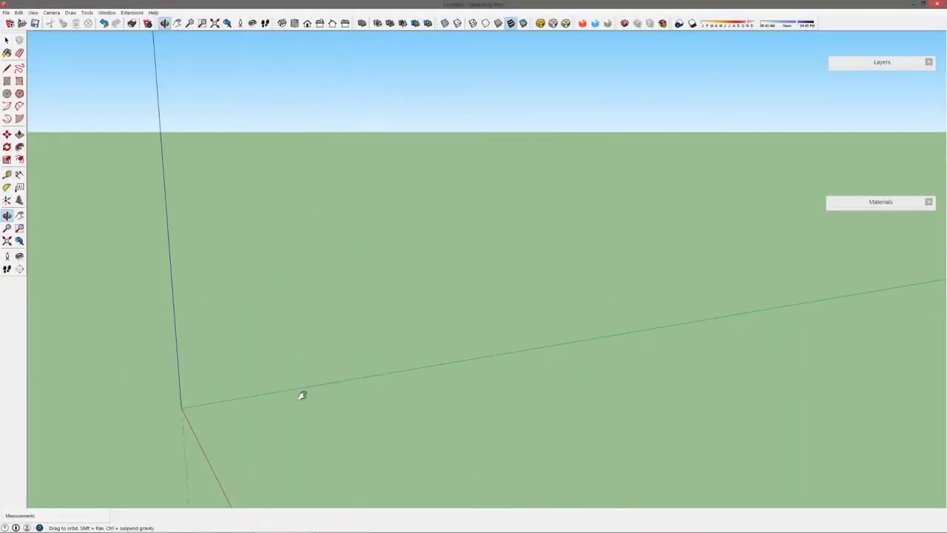
# - Choose a new length precision in the Model Info units settings
pyautogui.keyDown('shift'); pyautogui.moveTo(179, 374); pyautogui.dragTo(361, 375, button='middle'); pyautogui.keyUp('shift')
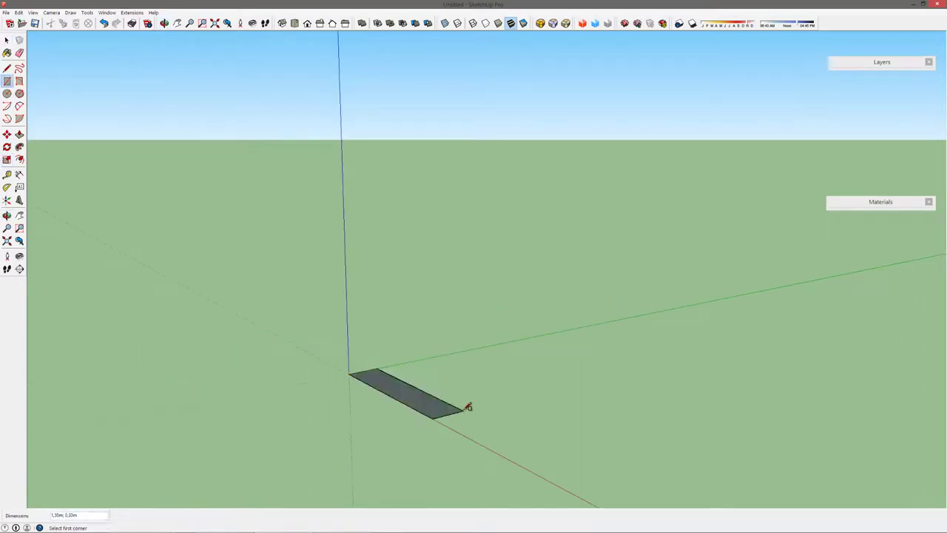
pyautogui.press('Escape')
pyautogui.click(126, 21)
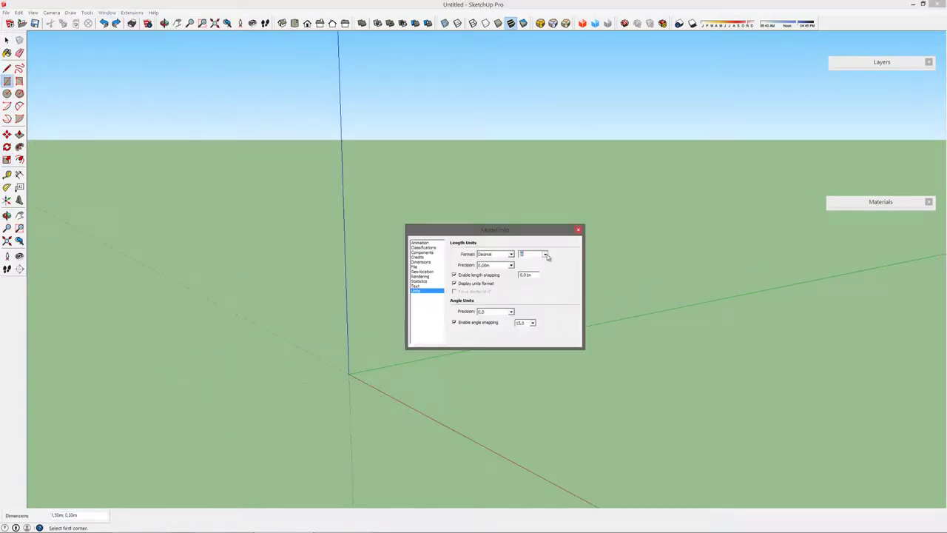
pyautogui.click(511, 264)
pyautogui.click(494, 274)
pyautogui.click(578, 229)
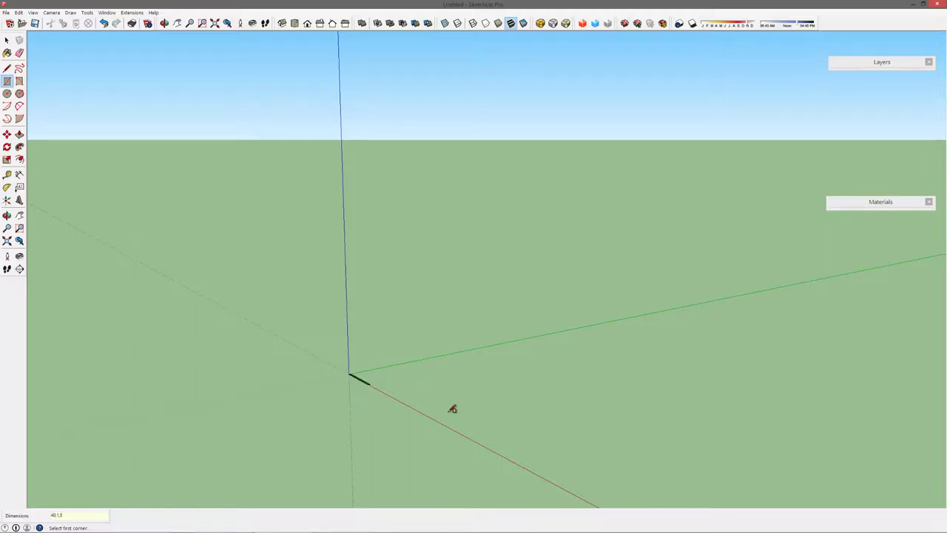
# - Push/Pull the rectangle up into a thin 120 cm tall side panel
pyautogui.moveTo(452, 409); pyautogui.dragTo(244, 399, button='middle')
pyautogui.press('p')
pyautogui.moveTo(338, 374); pyautogui.dragTo(340, 178)
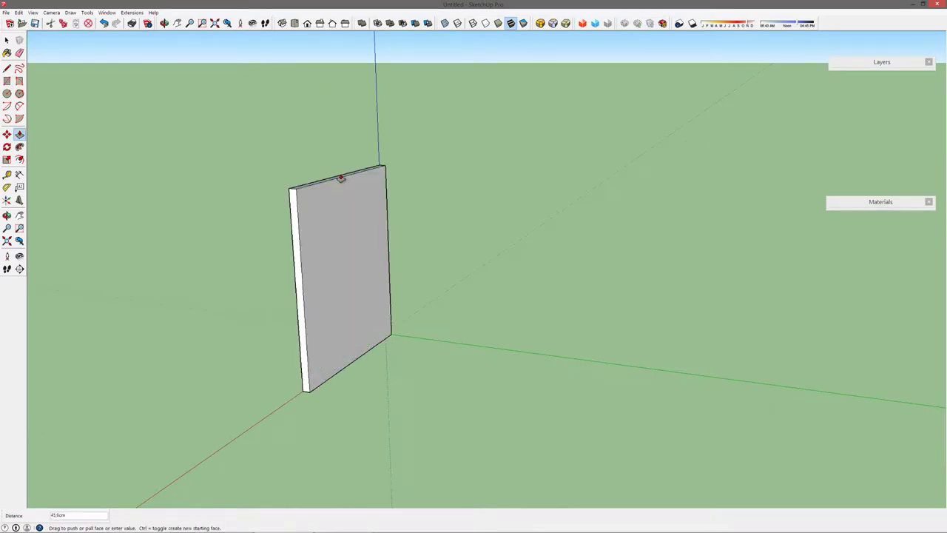
pyautogui.moveTo(340, 178)
pyautogui.mouseDown(button='middle')
pyautogui.moveTo(327, 207)
pyautogui.moveTo(252, 226)
pyautogui.moveTo(484, 175)
pyautogui.moveTo(693, 220)
pyautogui.moveTo(473, 282)
pyautogui.moveTo(484, 255)
pyautogui.mouseUp(button='middle')
# - Make the panel a component and copy it about 91 cm to the right
pyautogui.press('space')
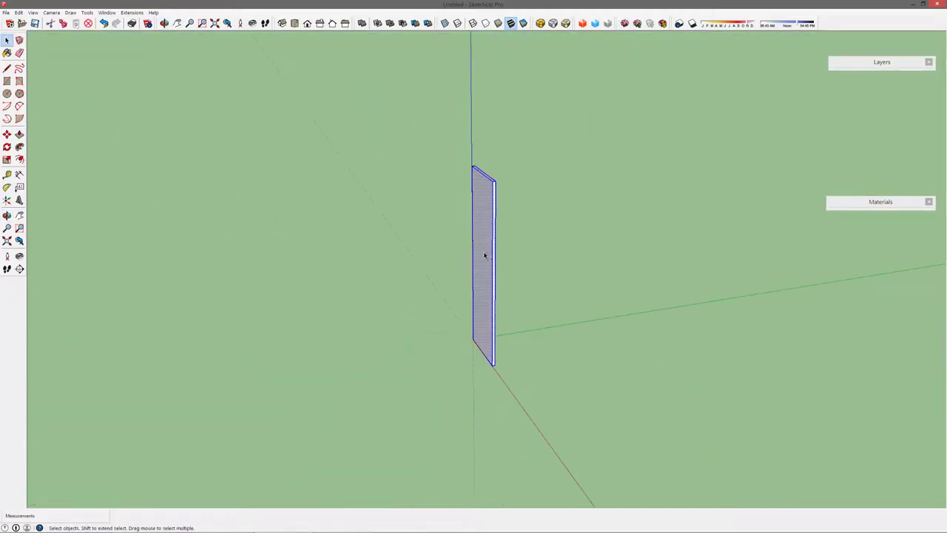
pyautogui.rightClick(484, 259)
pyautogui.click(503, 340)
pyautogui.moveTo(503, 341); pyautogui.dragTo(482, 366, button='middle')
pyautogui.keyDown('ctrl'); pyautogui.click(482, 366); pyautogui.keyUp('ctrl')
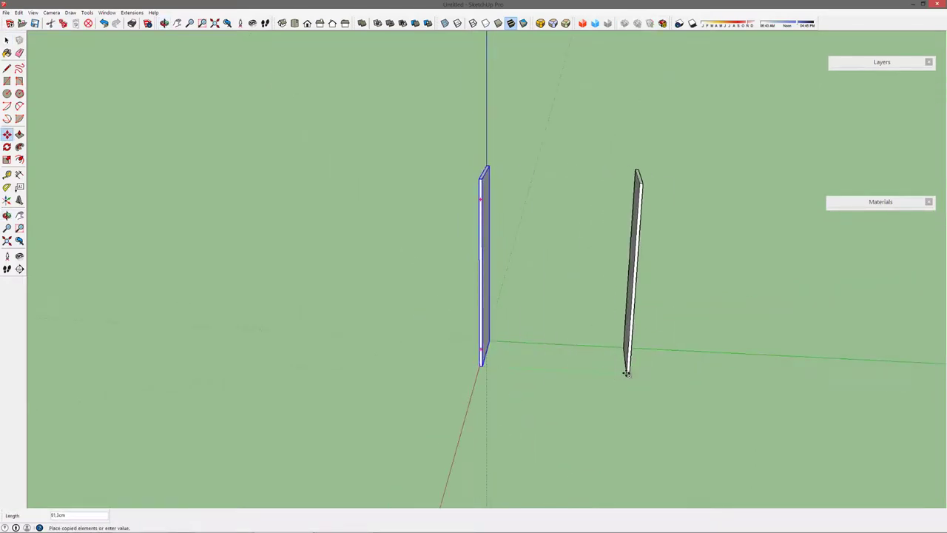
pyautogui.click(636, 373)
# - Draw a bottom slab between the bases of the two side panels
pyautogui.press('t')
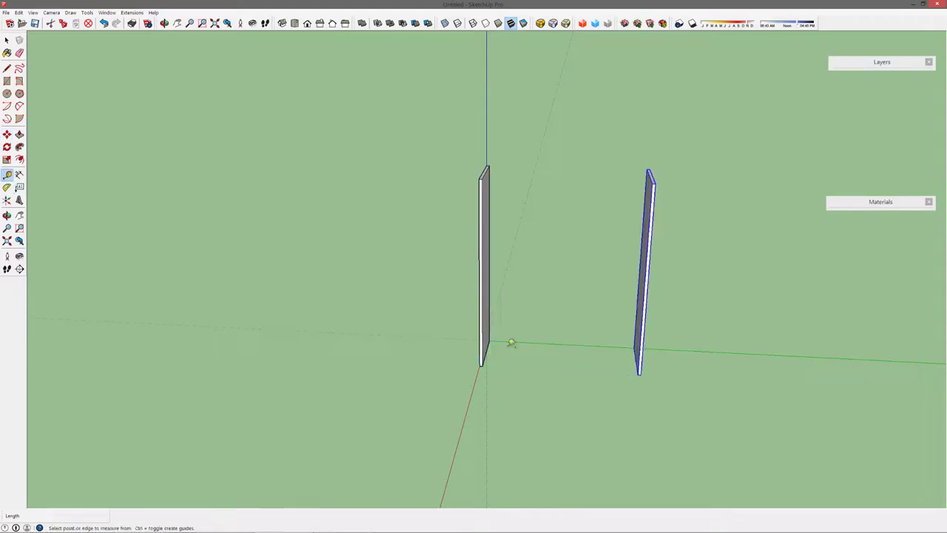
pyautogui.press('space')
pyautogui.scroll(4, 676, 383)
pyautogui.moveTo(478, 377); pyautogui.dragTo(220, 297, button='middle')
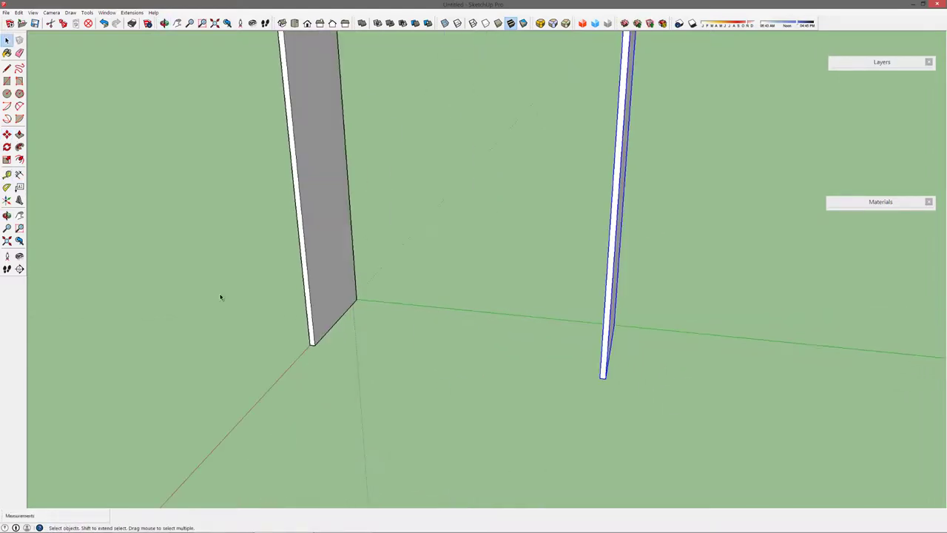
pyautogui.scroll(-3, 361, 298)
pyautogui.click(587, 296)
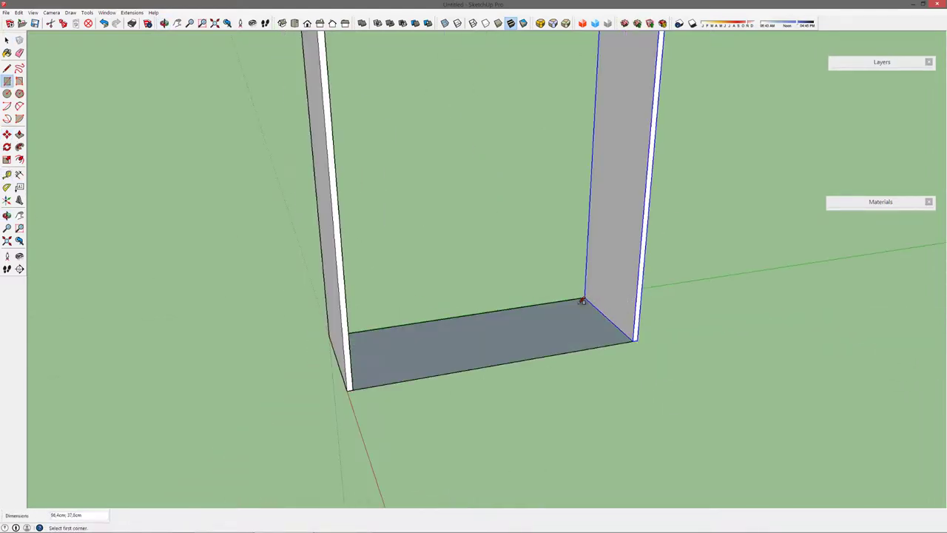
pyautogui.press('p')
pyautogui.moveTo(585, 311); pyautogui.dragTo(567, 321)
pyautogui.press('space')
# - Lift the bottom slab slightly off the ground, between the side panels
pyautogui.doubleClick(570, 320)
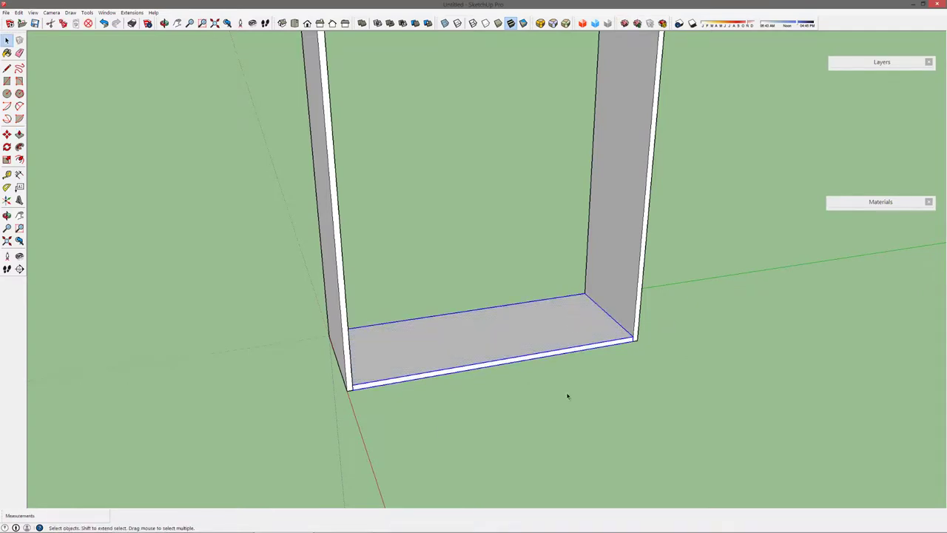
pyautogui.moveTo(568, 396); pyautogui.dragTo(382, 365, button='middle')
pyautogui.click(335, 358)
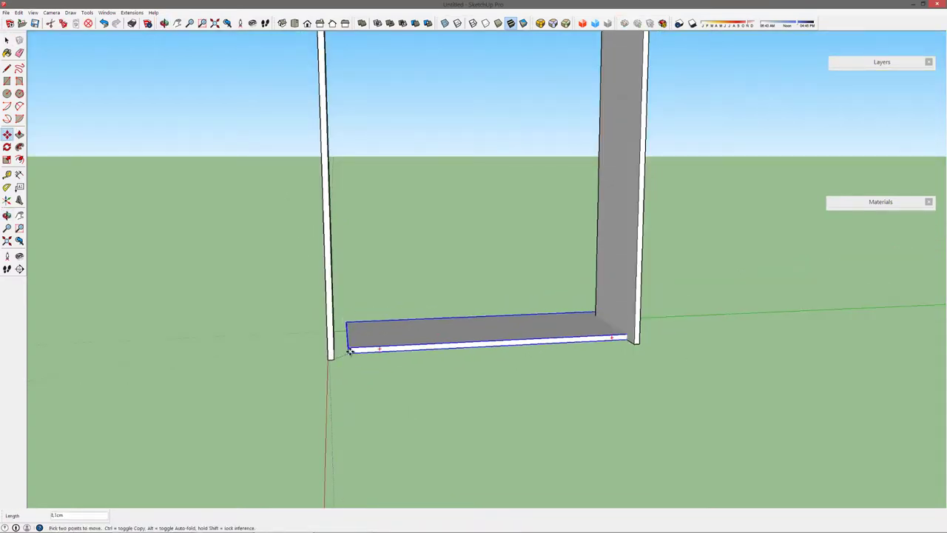
pyautogui.click(348, 320)
pyautogui.press('space')
pyautogui.moveTo(348, 320); pyautogui.dragTo(578, 399, button='middle')
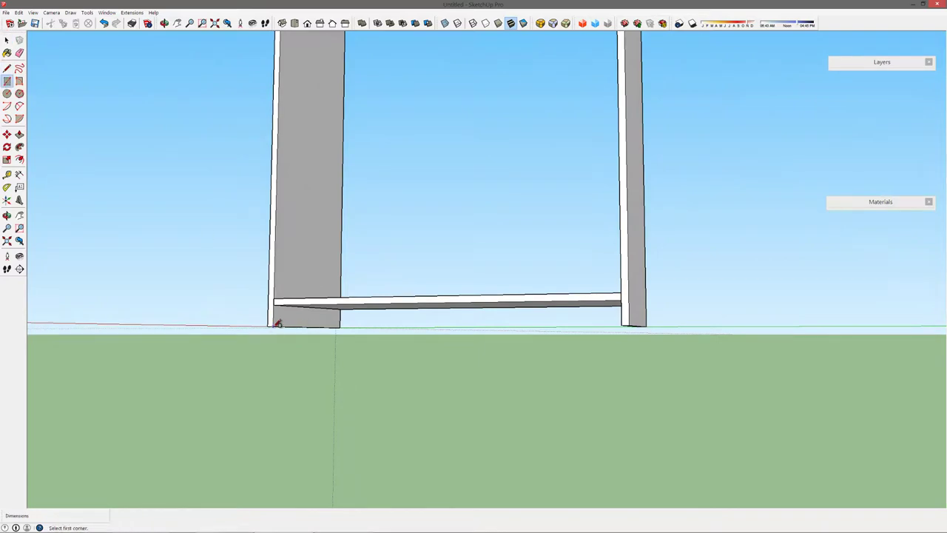
pyautogui.moveTo(278, 323); pyautogui.dragTo(247, 311, button='middle')
pyautogui.press('space')
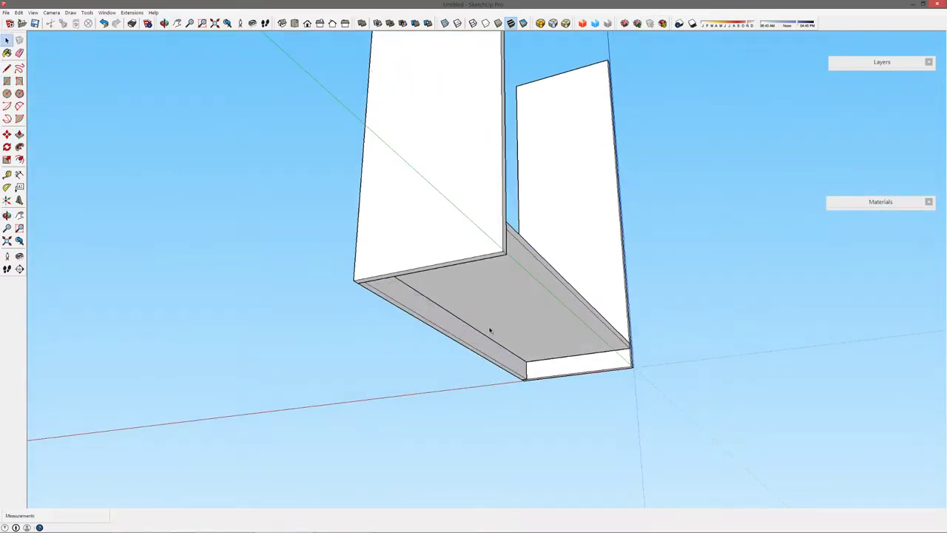
pyautogui.moveTo(514, 321); pyautogui.dragTo(526, 294, button='middle')
pyautogui.moveTo(486, 323); pyautogui.dragTo(673, 476, button='middle')
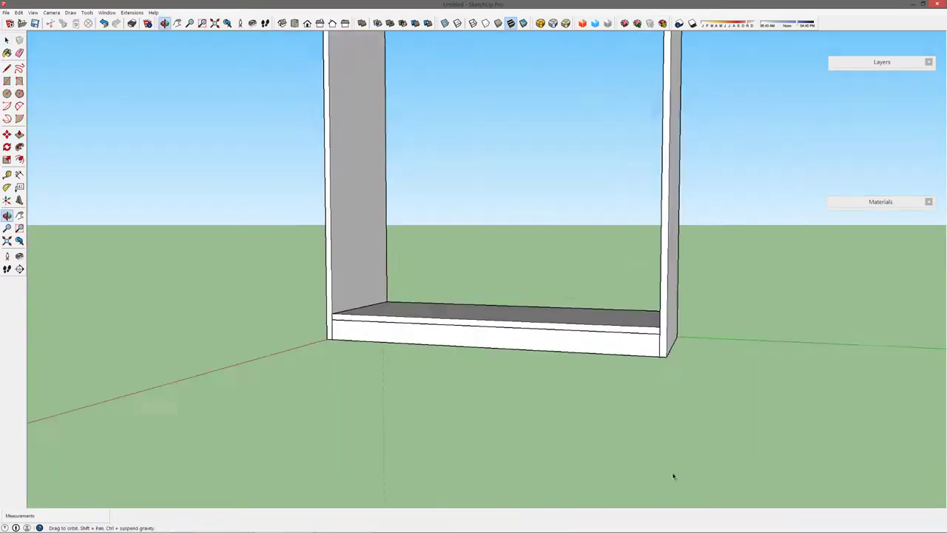
pyautogui.moveTo(674, 476); pyautogui.dragTo(538, 301)
pyautogui.press('space')
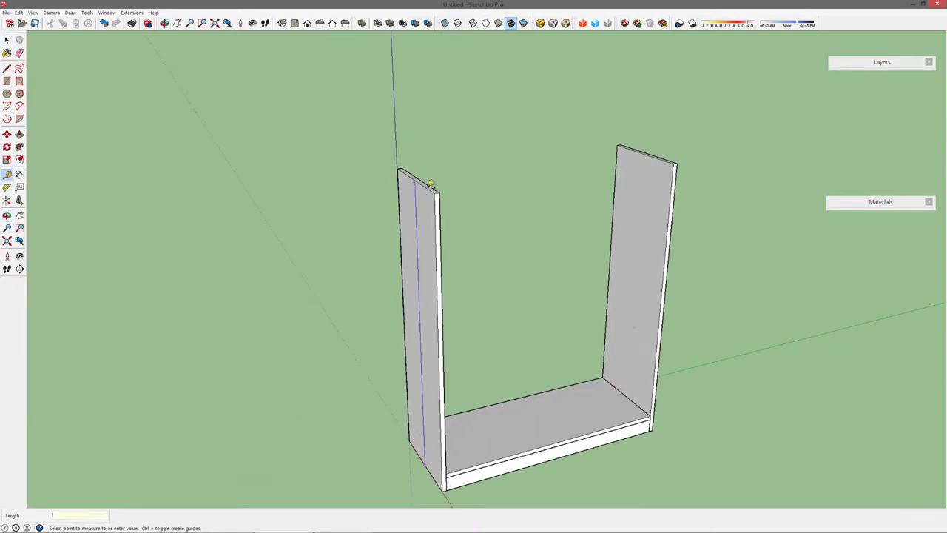
# - Draw a rectangle across both panel tops and extrude it into a thin board
pyautogui.press('space')
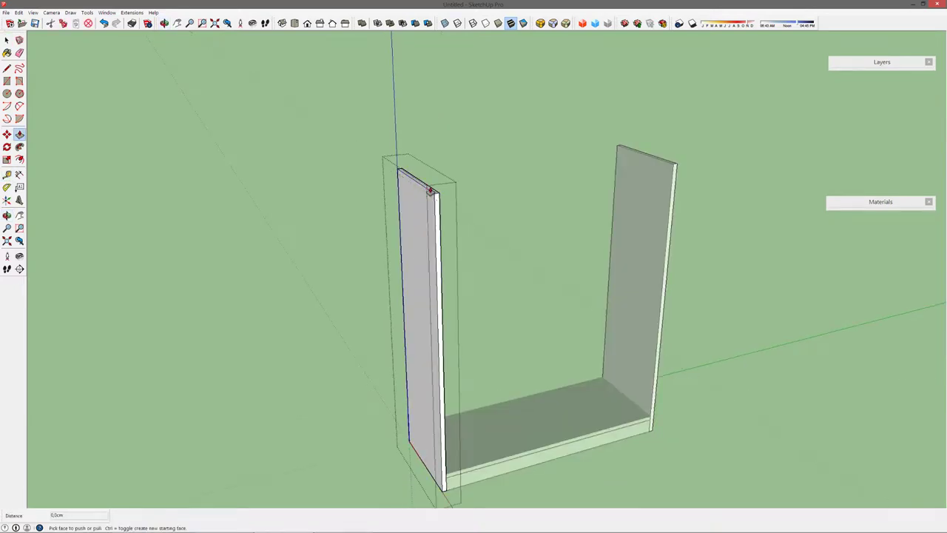
pyautogui.click(537, 212)
pyautogui.press('r')
pyautogui.moveTo(537, 213)
pyautogui.mouseDown(button='middle')
pyautogui.moveTo(577, 215)
pyautogui.moveTo(459, 177)
pyautogui.mouseUp(button='middle')
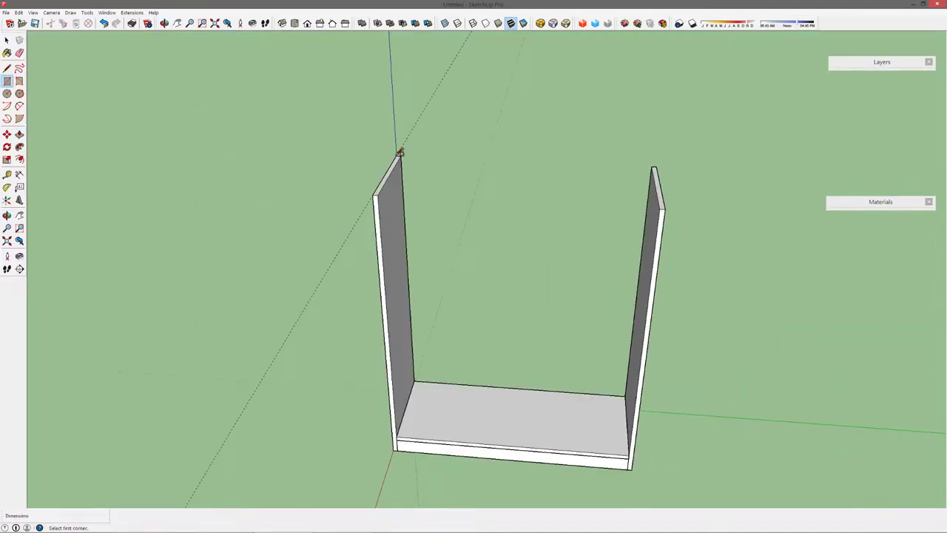
pyautogui.click(398, 157)
pyautogui.click(669, 207)
pyautogui.press('p')
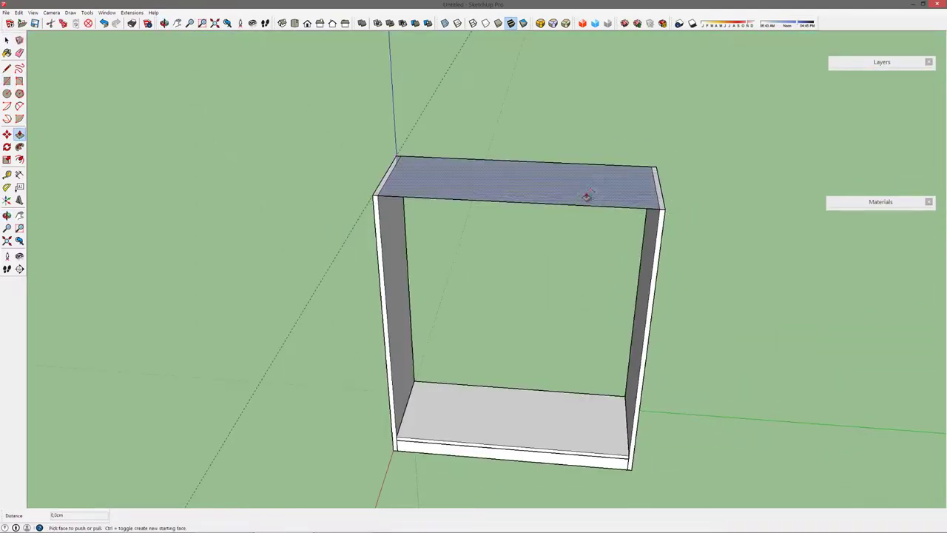
pyautogui.click(588, 194)
pyautogui.click(590, 190)
# - Extend the top board's end slightly and check it with the Tape Measure
pyautogui.press('space')
pyautogui.moveTo(562, 237)
pyautogui.mouseDown(button='middle')
pyautogui.moveTo(498, 198)
pyautogui.moveTo(523, 396)
pyautogui.moveTo(567, 360)
pyautogui.moveTo(645, 375)
pyautogui.moveTo(538, 340)
pyautogui.mouseUp(button='middle')
pyautogui.press('p')
pyautogui.click(500, 198)
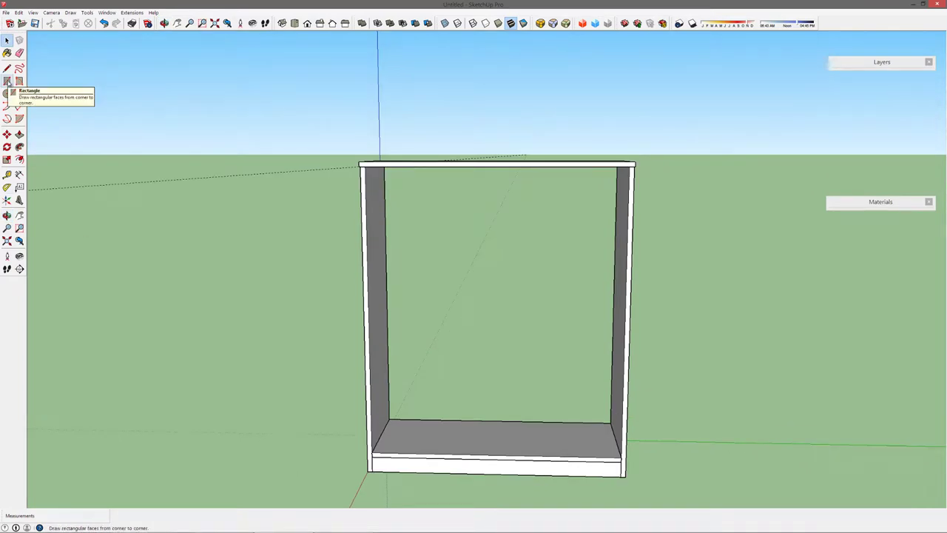
pyautogui.press('t')
pyautogui.moveTo(474, 355); pyautogui.dragTo(482, 456, button='middle')
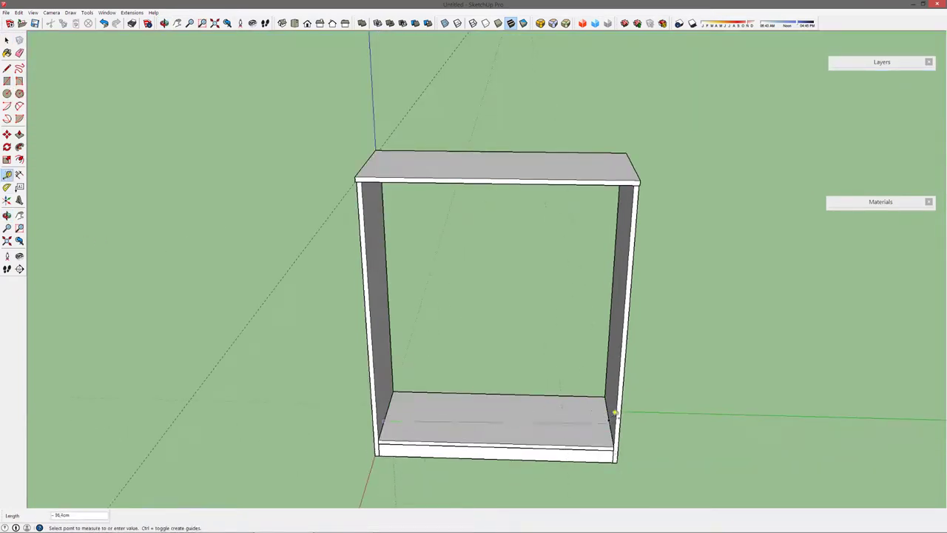
pyautogui.press('space')
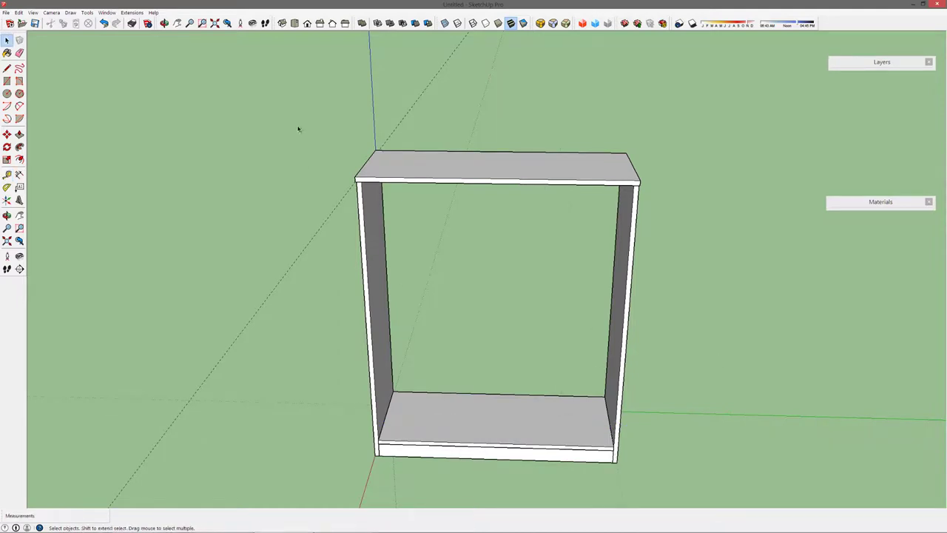
pyautogui.click(609, 207)
pyautogui.moveTo(299, 130)
pyautogui.mouseDown(button='middle')
pyautogui.moveTo(609, 207)
pyautogui.moveTo(506, 106)
pyautogui.mouseUp(button='middle')
pyautogui.click(929, 61)
# - Show the Layers and Entity Info panels and inspect the whole cabinet
pyautogui.click(132, 13)
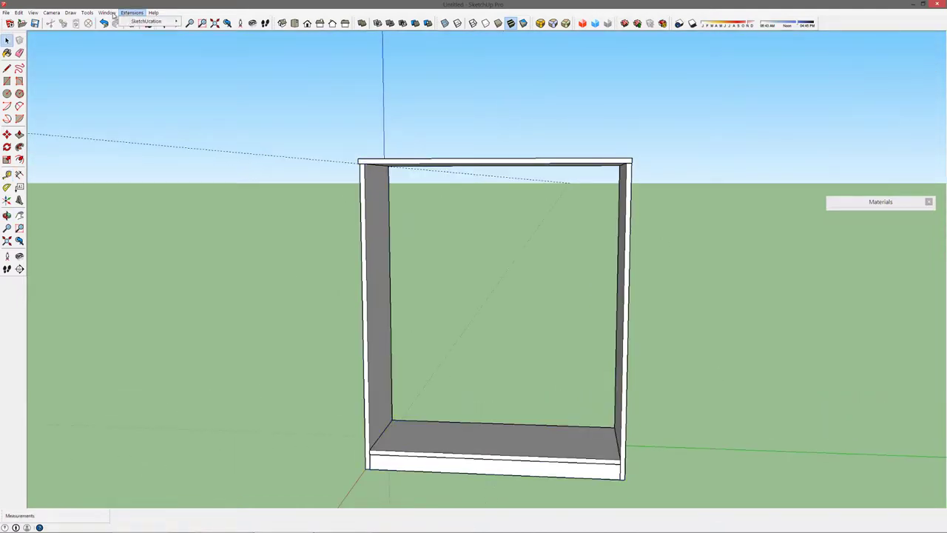
pyautogui.moveTo(107, 12)
pyautogui.click(122, 69)
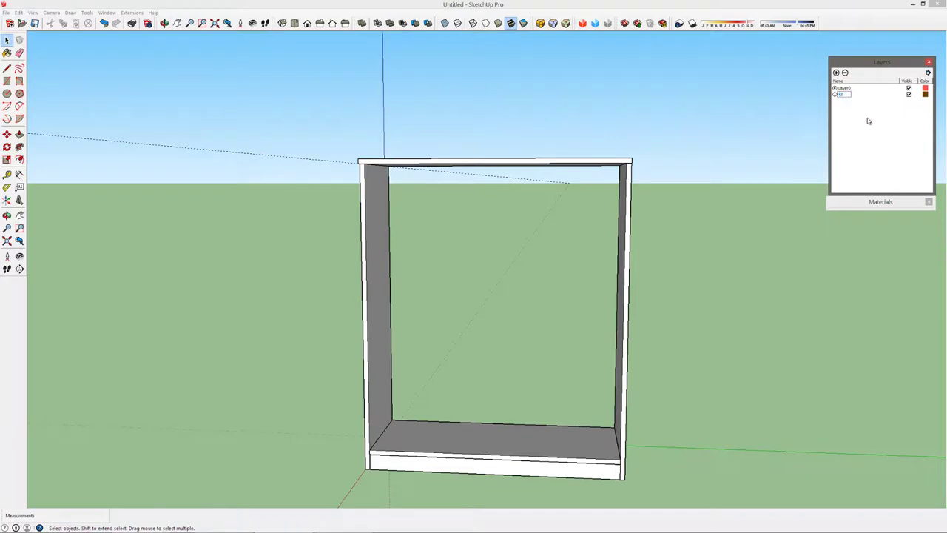
pyautogui.hotkey('ctrl', 'a')
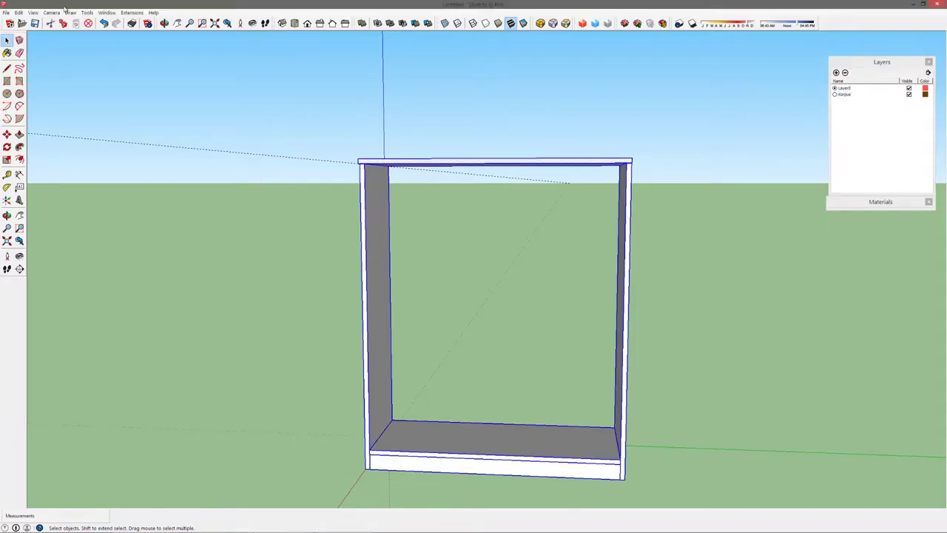
pyautogui.click(107, 12)
pyautogui.click(118, 21)
pyautogui.click(107, 12)
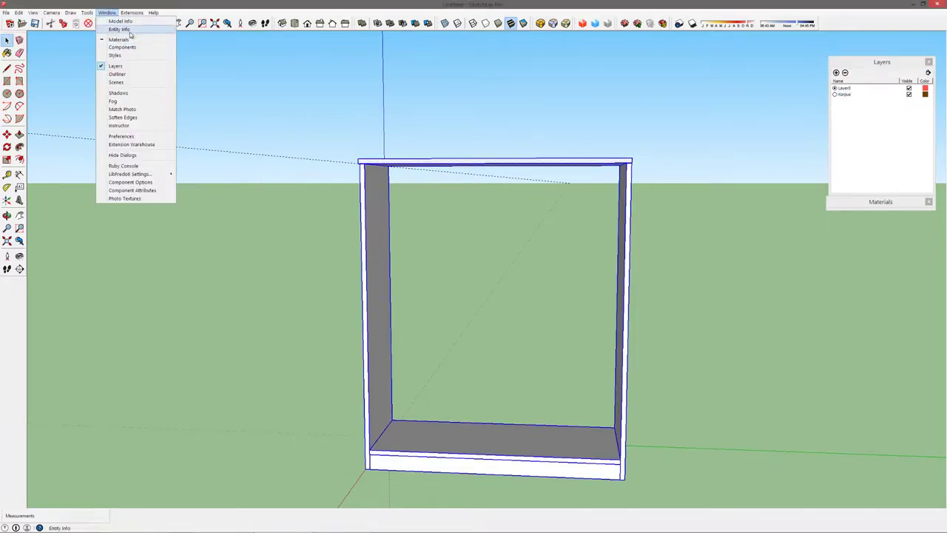
pyautogui.click(119, 28)
pyautogui.click(285, 211)
# - Copy the bottom board to the front lower corner as a plinth strip
pyautogui.moveTo(286, 211)
pyautogui.mouseDown(button='middle')
pyautogui.moveTo(394, 281)
pyautogui.moveTo(69, 95)
pyautogui.mouseUp(button='middle')
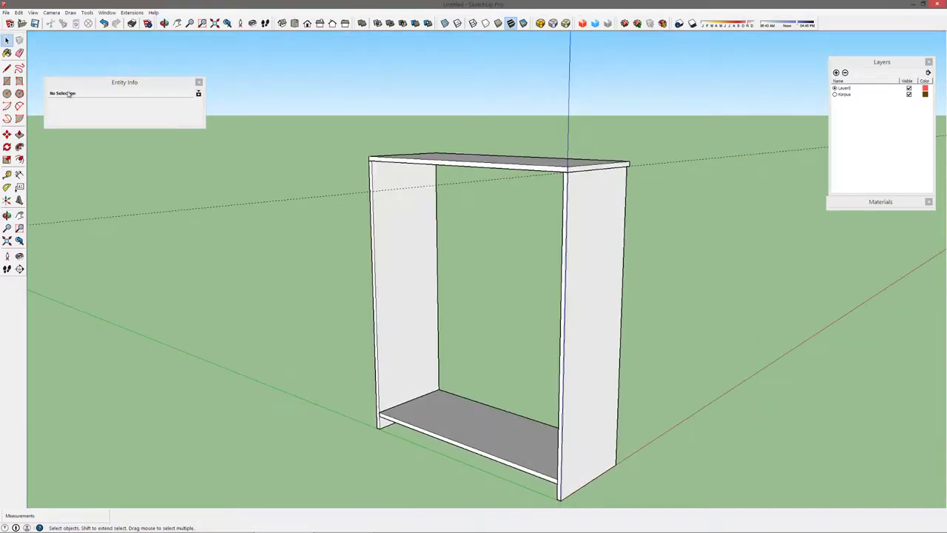
pyautogui.scroll(5, 560, 484)
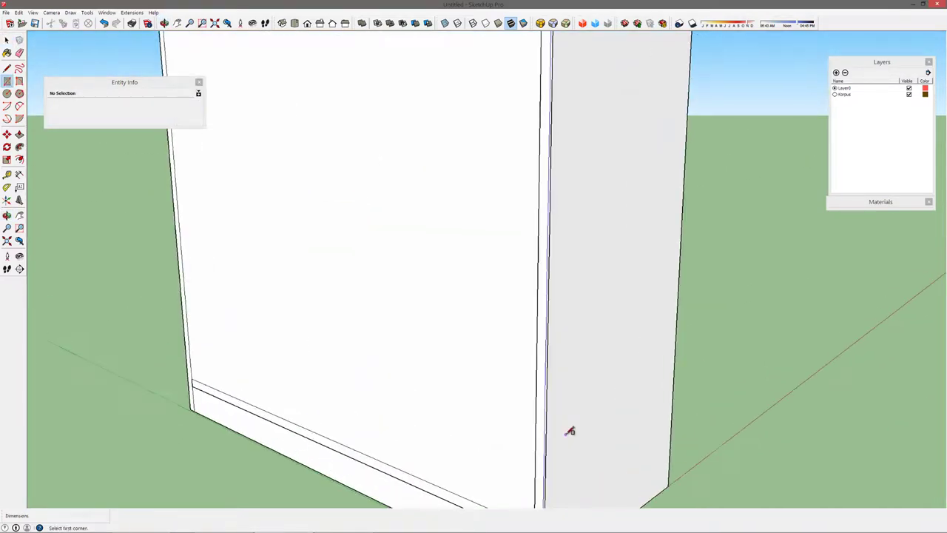
pyautogui.moveTo(567, 431); pyautogui.dragTo(454, 338, button='middle')
pyautogui.press('p')
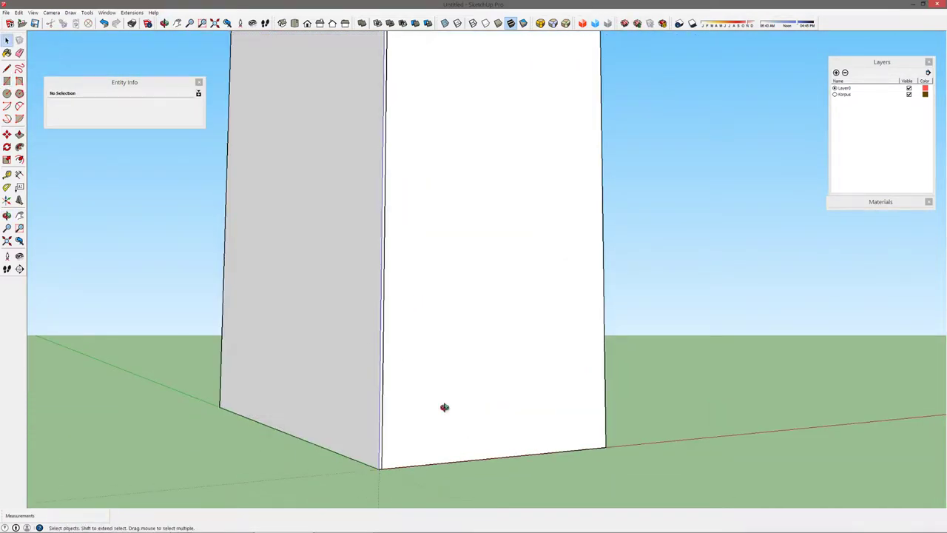
pyautogui.moveTo(444, 407)
pyautogui.mouseDown(button='middle')
pyautogui.moveTo(524, 224)
pyautogui.moveTo(25, 76)
pyautogui.mouseUp(button='middle')
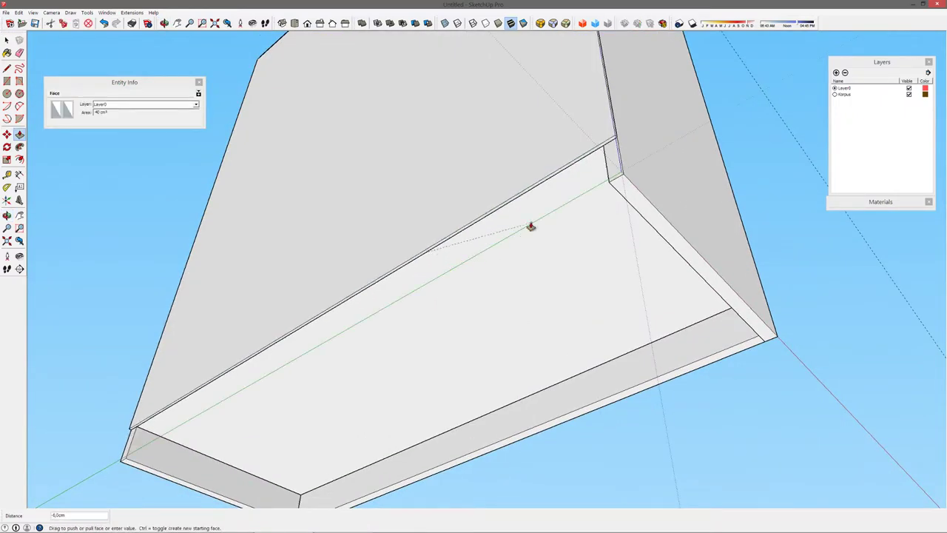
pyautogui.moveTo(530, 224); pyautogui.dragTo(501, 336, button='middle')
pyautogui.press('m')
pyautogui.click(424, 385)
pyautogui.press('ctrl')
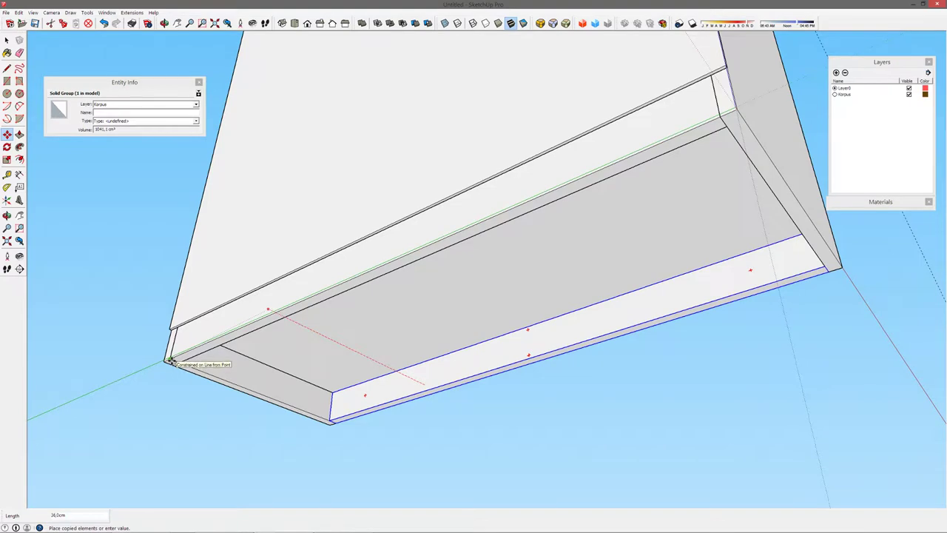
pyautogui.click(170, 361)
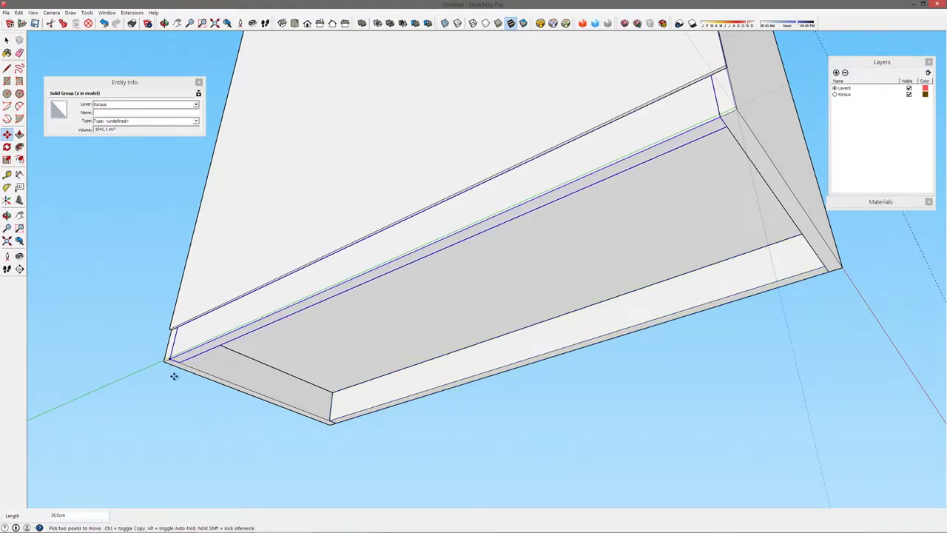
# - Select the cabinet's back panel from a front view
pyautogui.moveTo(174, 376)
pyautogui.mouseDown(button='middle')
pyautogui.moveTo(307, 382)
pyautogui.moveTo(376, 290)
pyautogui.moveTo(345, 317)
pyautogui.moveTo(296, 414)
pyautogui.moveTo(405, 262)
pyautogui.moveTo(393, 248)
pyautogui.mouseUp(button='middle')
pyautogui.click(393, 247)
pyautogui.moveTo(696, 236); pyautogui.dragTo(381, 234, button='middle')
# - Delete the existing back panel
pyautogui.click(456, 214)
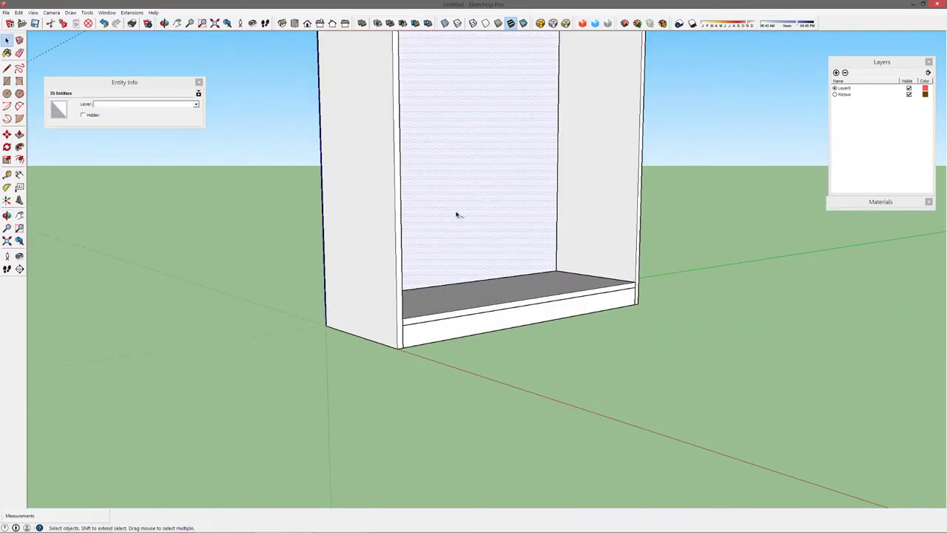
pyautogui.moveTo(457, 214)
pyautogui.mouseDown(button='middle')
pyautogui.moveTo(300, 286)
pyautogui.moveTo(378, 373)
pyautogui.mouseUp(button='middle')
pyautogui.press('Delete')
pyautogui.moveTo(609, 252); pyautogui.dragTo(452, 246, button='middle')
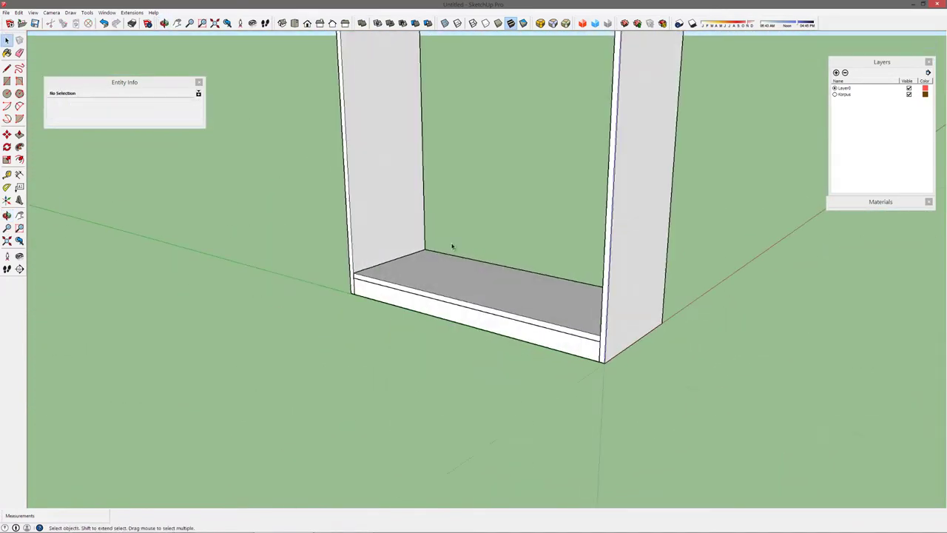
pyautogui.scroll(-3, 452, 246)
# - Redraw the back panel and Push/Pull it to a thin thickness
pyautogui.press('l')
pyautogui.scroll(5, 561, 451)
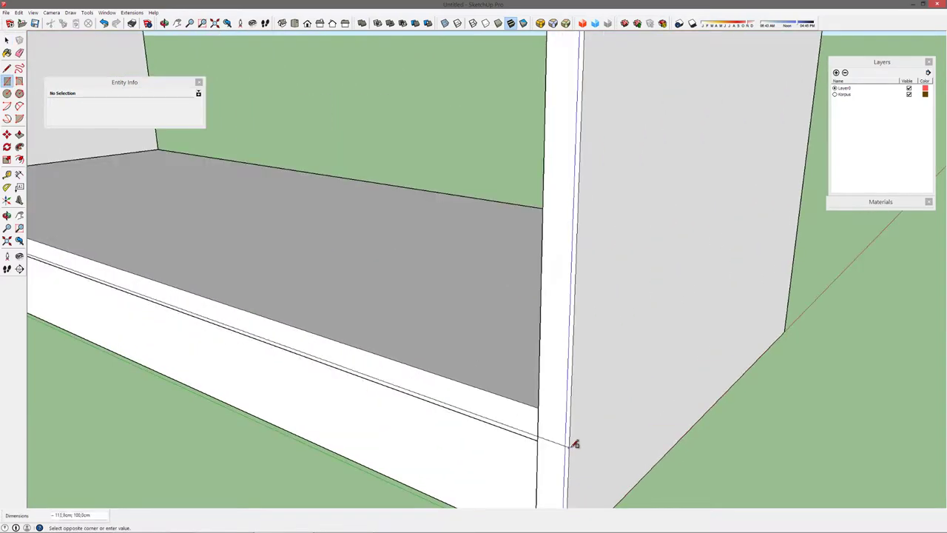
pyautogui.click(546, 425)
pyautogui.press('p')
pyautogui.click(546, 425)
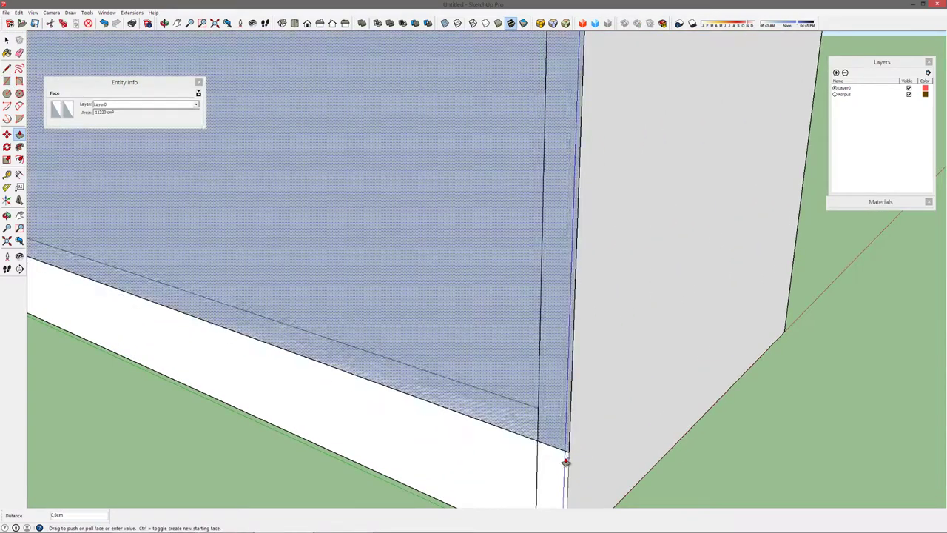
pyautogui.moveTo(565, 459)
pyautogui.mouseDown(button='middle')
pyautogui.moveTo(318, 404)
pyautogui.moveTo(340, 431)
pyautogui.moveTo(290, 313)
pyautogui.moveTo(370, 235)
pyautogui.moveTo(273, 285)
pyautogui.mouseUp(button='middle')
pyautogui.click(340, 435)
pyautogui.scroll(-5, 355, 425)
# - Add a third layer and confirm its name
pyautogui.press('space')
pyautogui.click(486, 127)
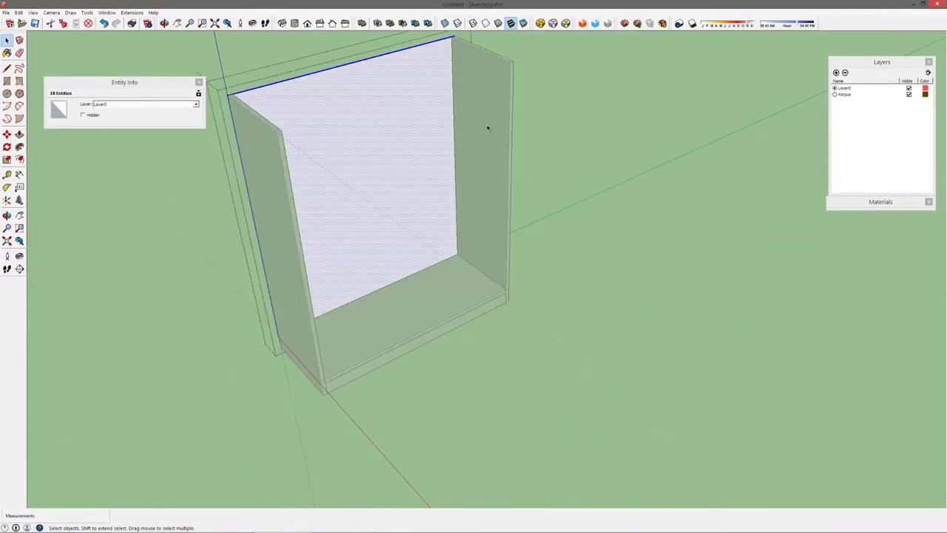
pyautogui.press('Delete')
pyautogui.hotkey('ctrl', 'z')
pyautogui.press('Return')
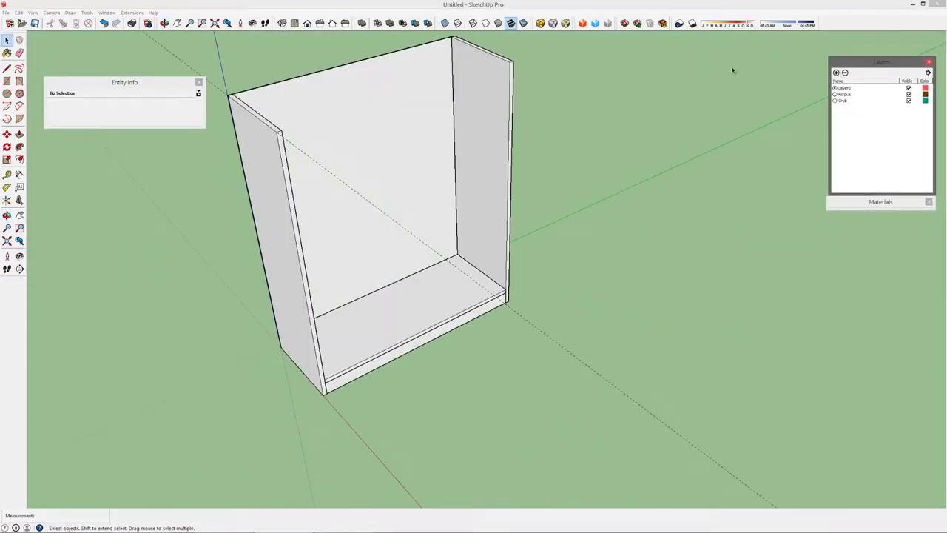
pyautogui.click(632, 210)
pyautogui.moveTo(633, 210); pyautogui.dragTo(444, 185, button='middle')
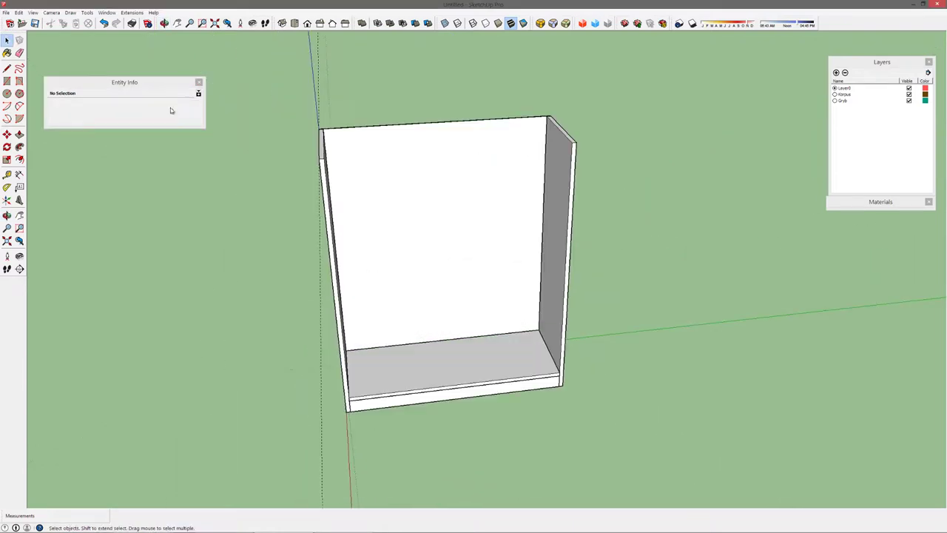
# - Draw a rectangle across the cabinet top and extrude it into a top board
pyautogui.click(329, 185)
pyautogui.click(567, 222)
pyautogui.moveTo(577, 193)
pyautogui.mouseDown(button='middle')
pyautogui.moveTo(577, 135)
pyautogui.moveTo(518, 148)
pyautogui.mouseUp(button='middle')
pyautogui.click(7, 81)
pyautogui.moveTo(414, 222); pyautogui.dragTo(360, 161, button='middle')
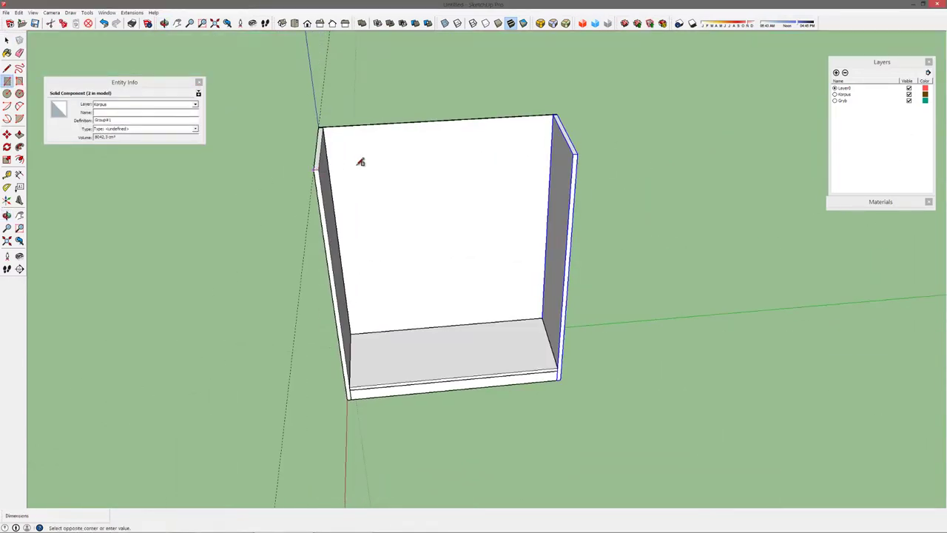
pyautogui.click(321, 127)
pyautogui.click(561, 110)
pyautogui.press('p')
pyautogui.click(542, 144)
pyautogui.click(542, 131)
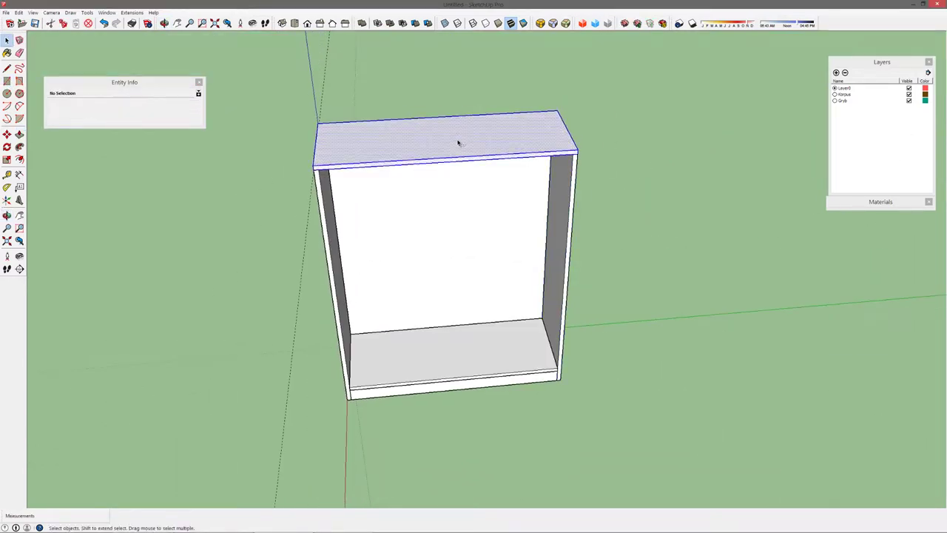
# - Pull the top board outward so it slightly overhangs both side panels
pyautogui.moveTo(387, 191); pyautogui.dragTo(465, 153, button='middle')
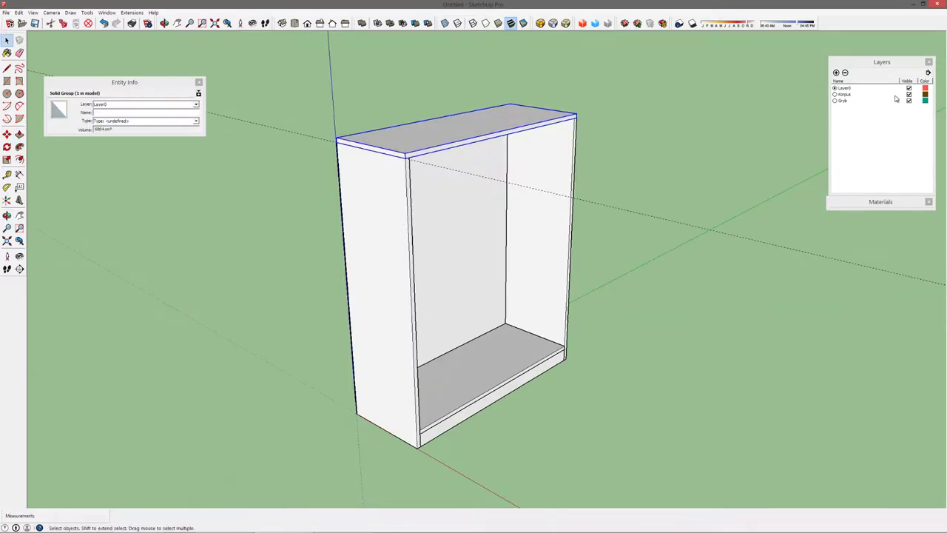
pyautogui.click(463, 145)
pyautogui.press('space')
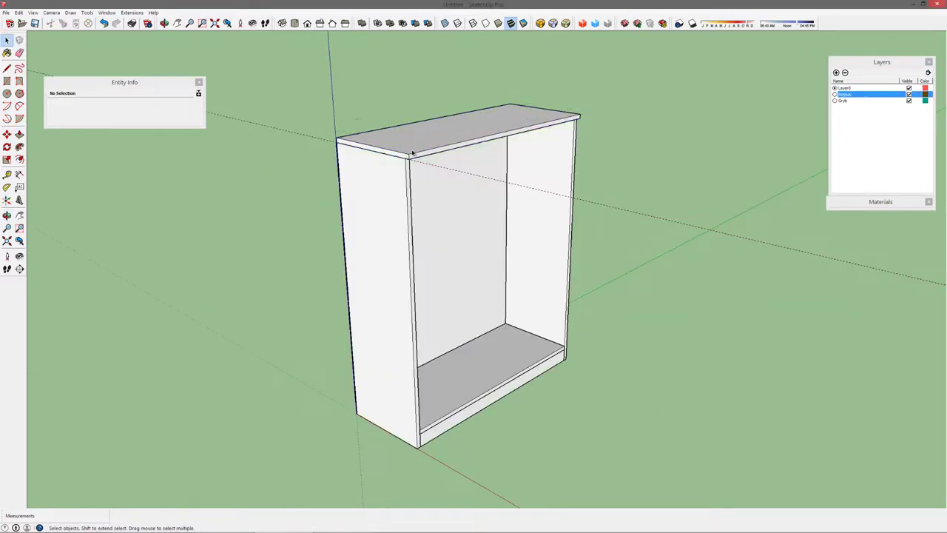
pyautogui.click(423, 157)
pyautogui.click(321, 208)
pyautogui.moveTo(321, 207)
pyautogui.mouseDown(button='middle')
pyautogui.moveTo(552, 313)
pyautogui.moveTo(545, 284)
pyautogui.mouseUp(button='middle')
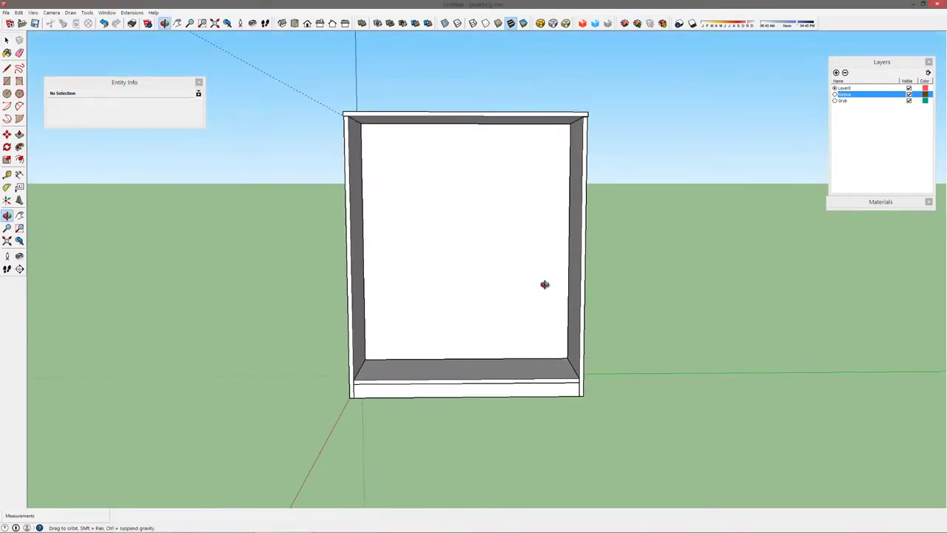
pyautogui.scroll(3, 441, 326)
pyautogui.moveTo(438, 324); pyautogui.dragTo(250, 282, button='middle')
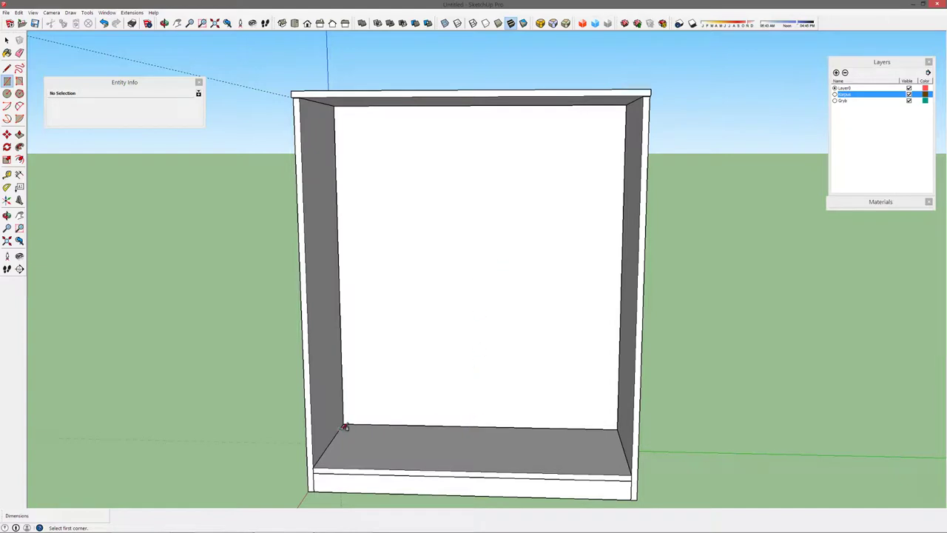
# - Copy the left side panel across with /2 to make a centred divider
pyautogui.press('space')
pyautogui.click(329, 163)
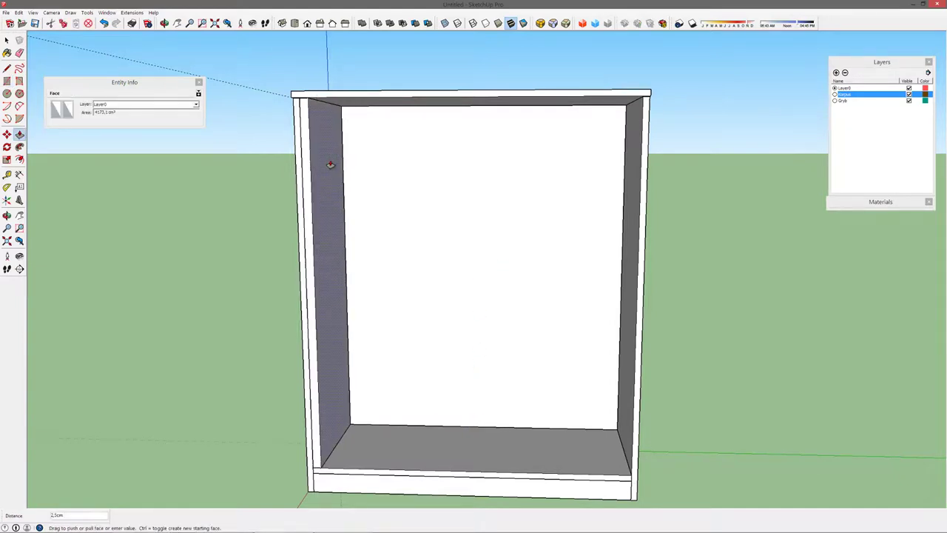
pyautogui.click(331, 164)
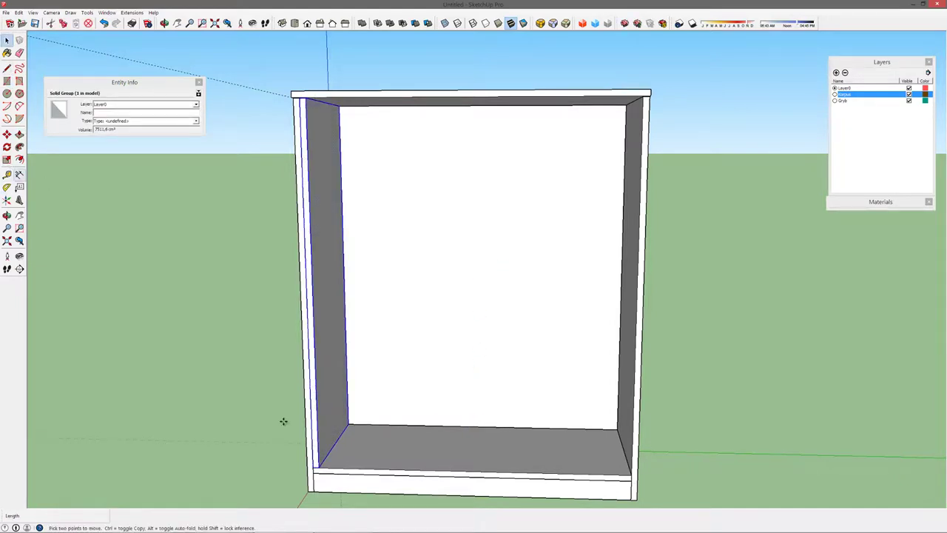
pyautogui.click(309, 467)
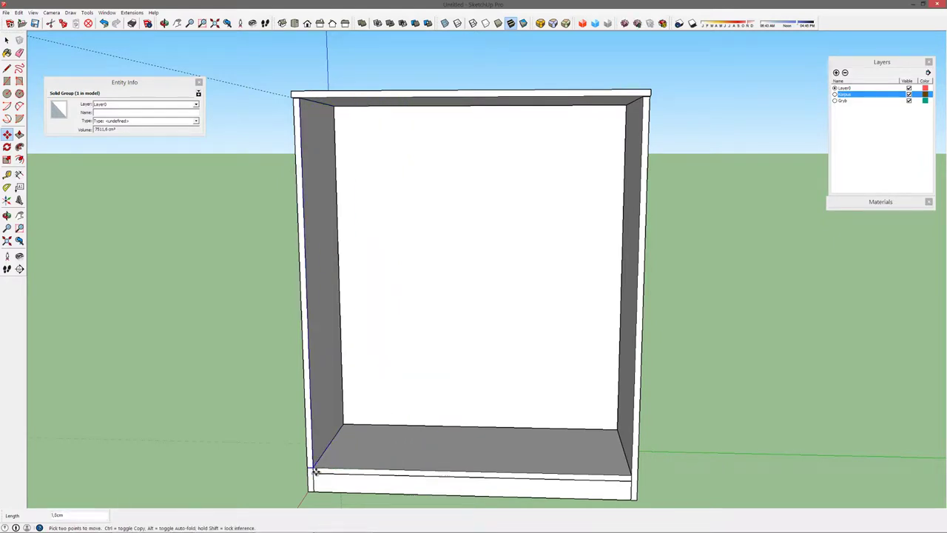
pyautogui.write('/2')
pyautogui.press('Return')
pyautogui.press('space')
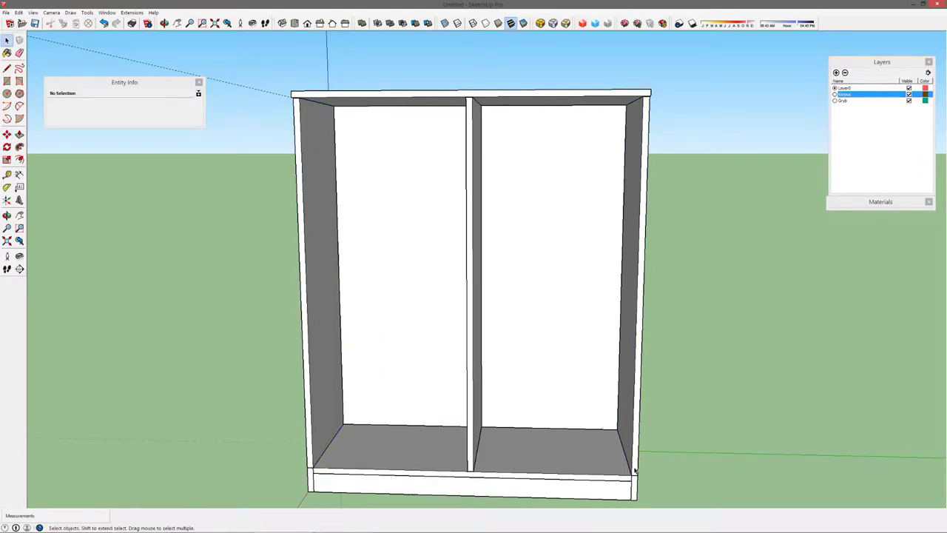
# - Check the divider's position with the Tape Measure
pyautogui.moveTo(322, 485); pyautogui.dragTo(437, 406, button='middle')
pyautogui.press('t')
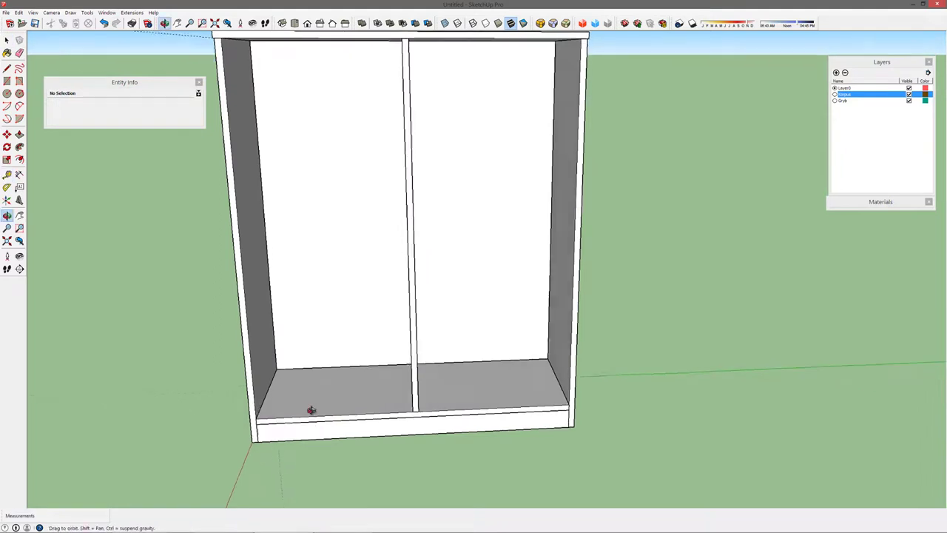
pyautogui.moveTo(462, 391)
pyautogui.mouseDown(button='middle')
pyautogui.moveTo(444, 380)
pyautogui.moveTo(566, 376)
pyautogui.moveTo(581, 330)
pyautogui.mouseUp(button='middle')
pyautogui.press('space')
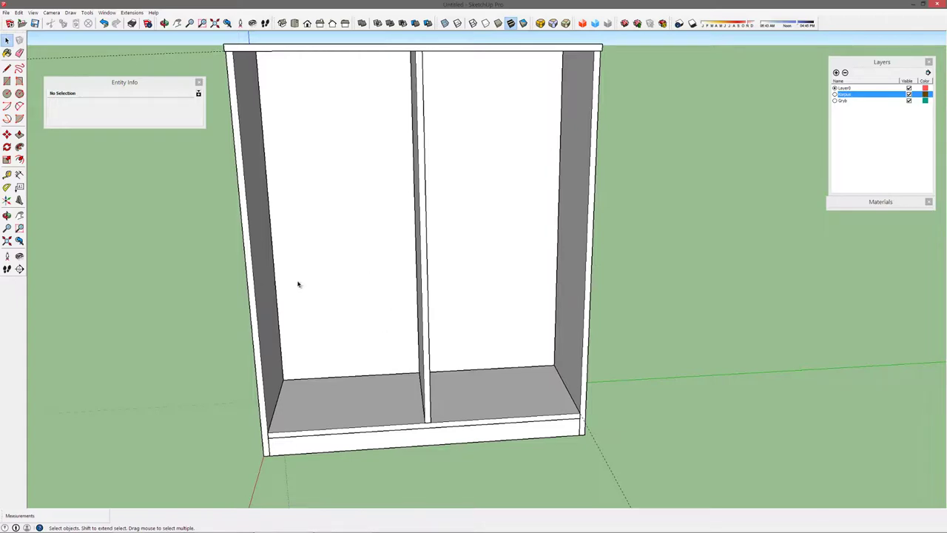
pyautogui.scroll(1, 312, 295)
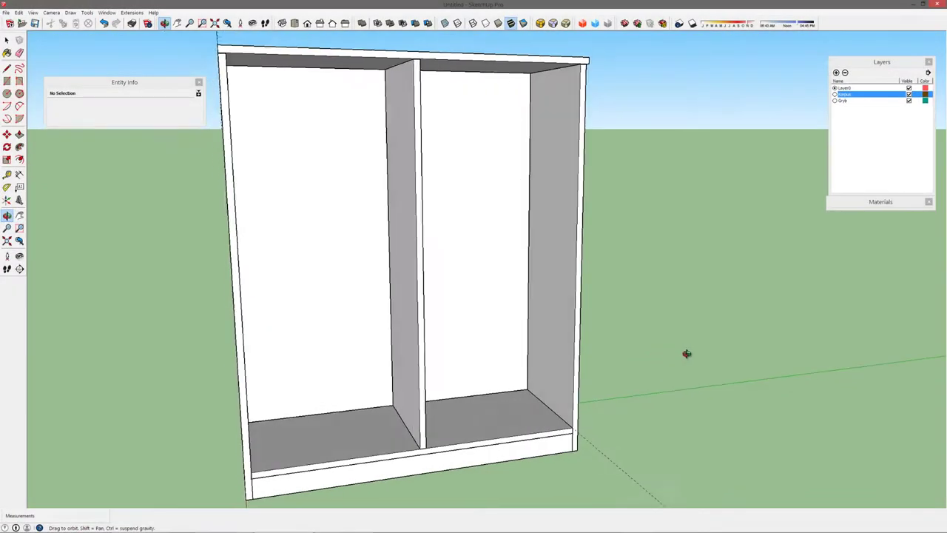
pyautogui.moveTo(688, 353)
pyautogui.mouseDown()
pyautogui.moveTo(723, 336)
pyautogui.moveTo(651, 344)
pyautogui.mouseUp()
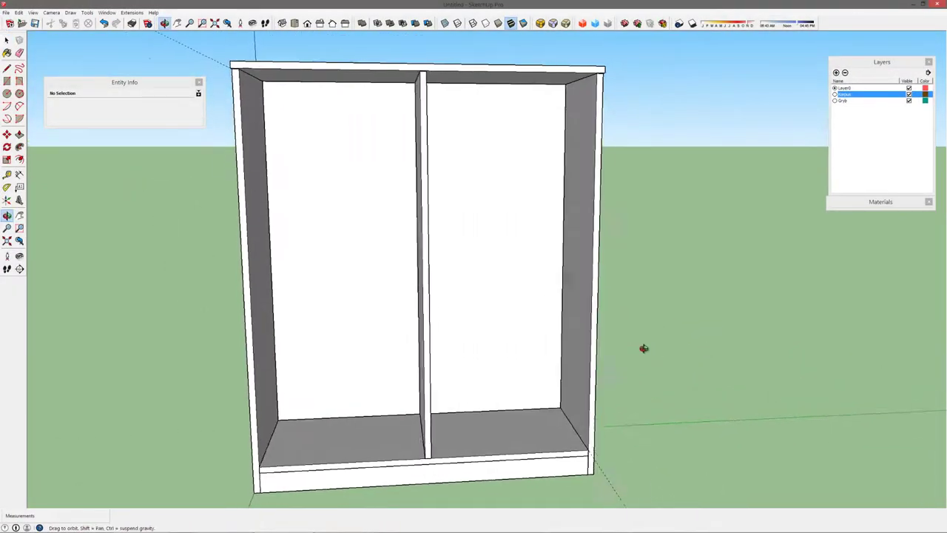
# - Draw a shelf rectangle in the right bay and group it as one object
pyautogui.click(7, 68)
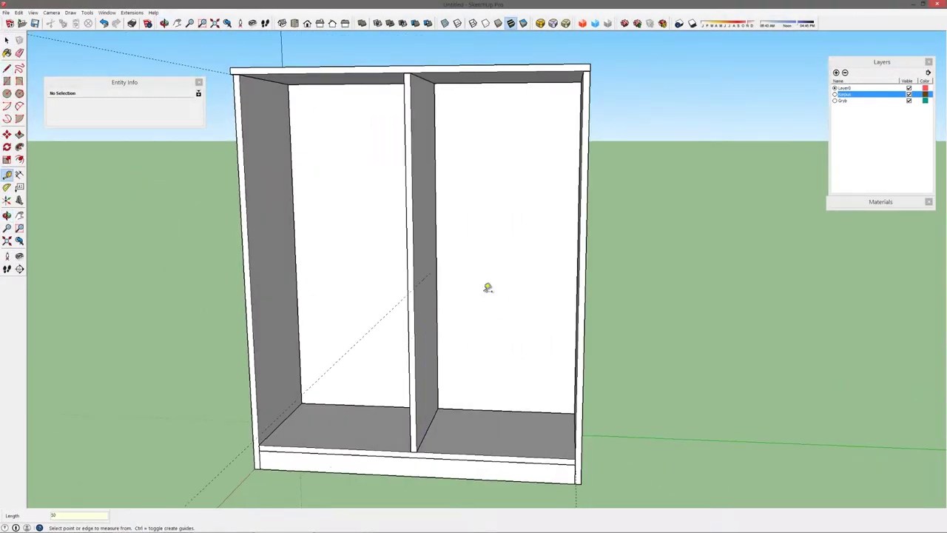
pyautogui.moveTo(488, 287); pyautogui.dragTo(430, 272, button='middle')
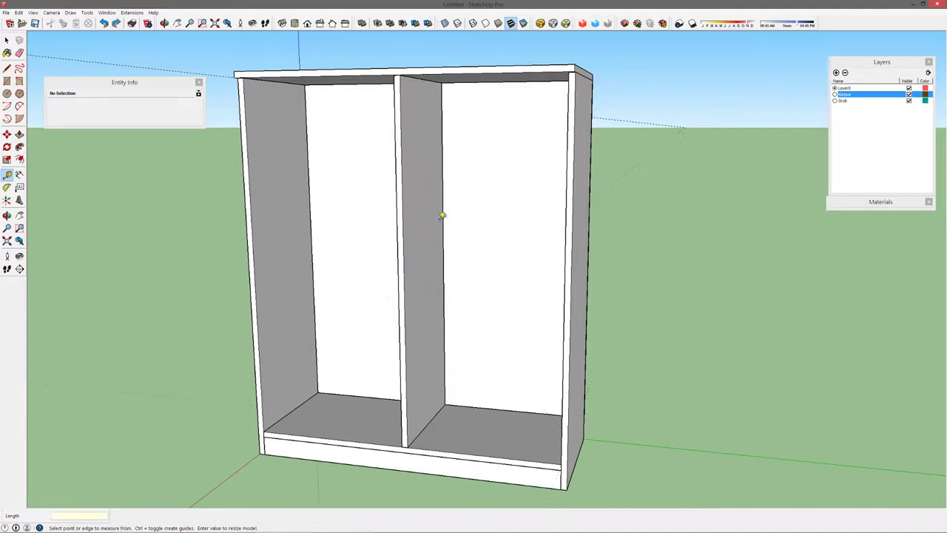
pyautogui.moveTo(506, 399); pyautogui.dragTo(81, 135, button='middle')
pyautogui.press('r')
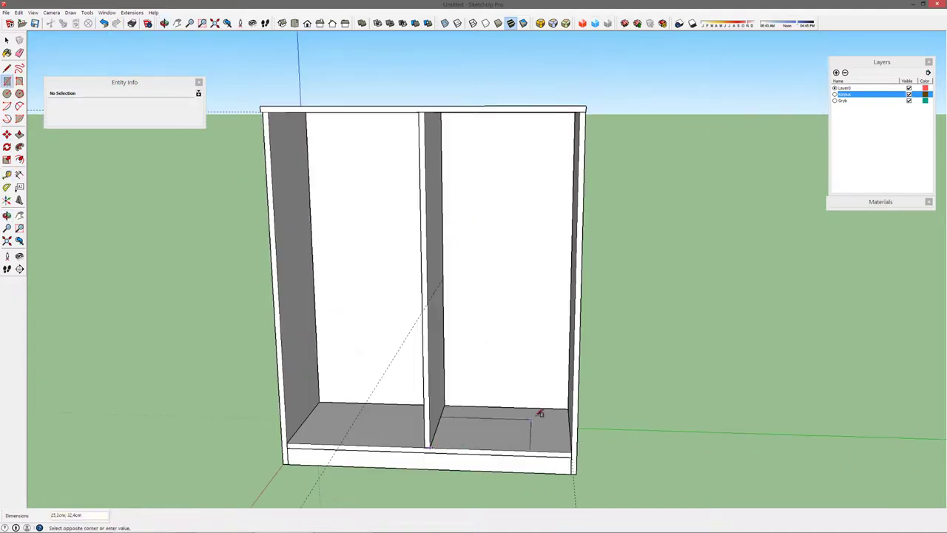
pyautogui.click(431, 447)
pyautogui.press('space')
pyautogui.tripleClick(523, 423)
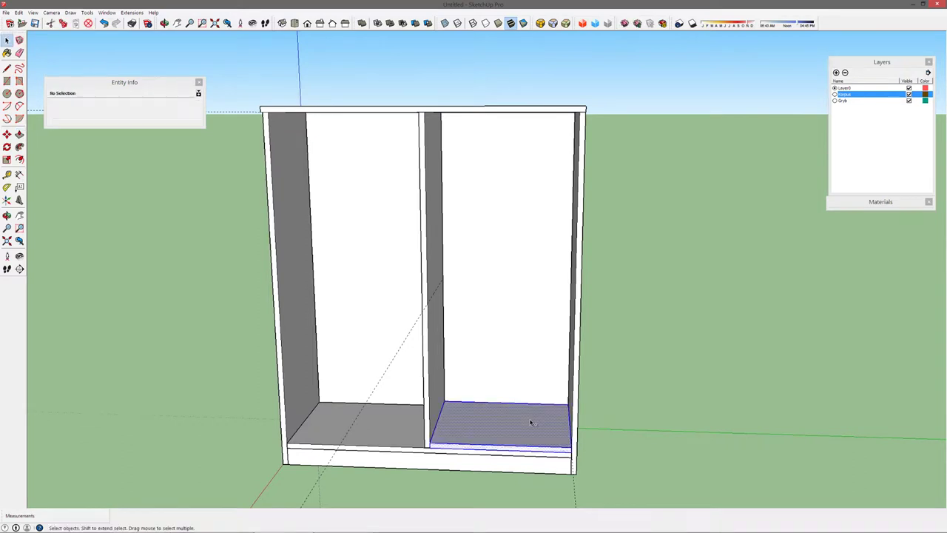
pyautogui.click(504, 423)
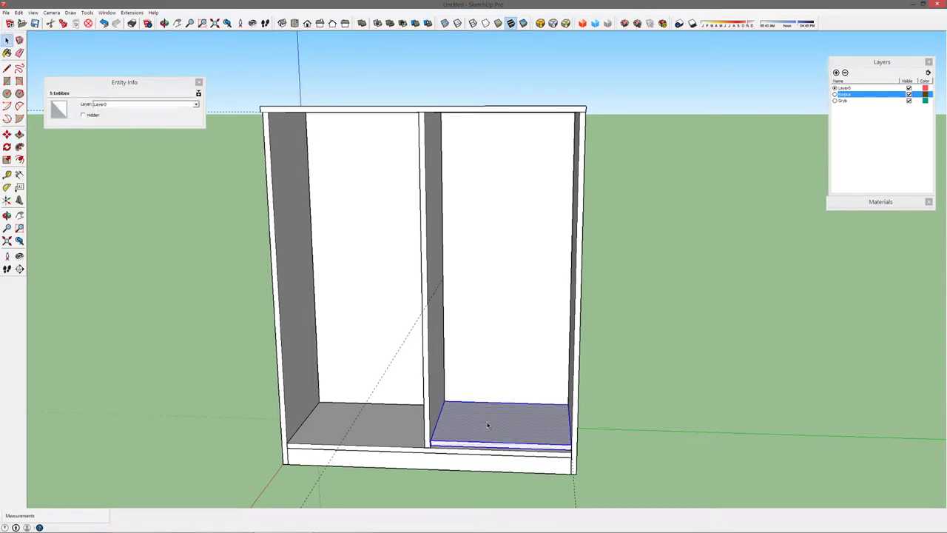
pyautogui.hotkey('ctrl', 'g')
pyautogui.scroll(3, 471, 437)
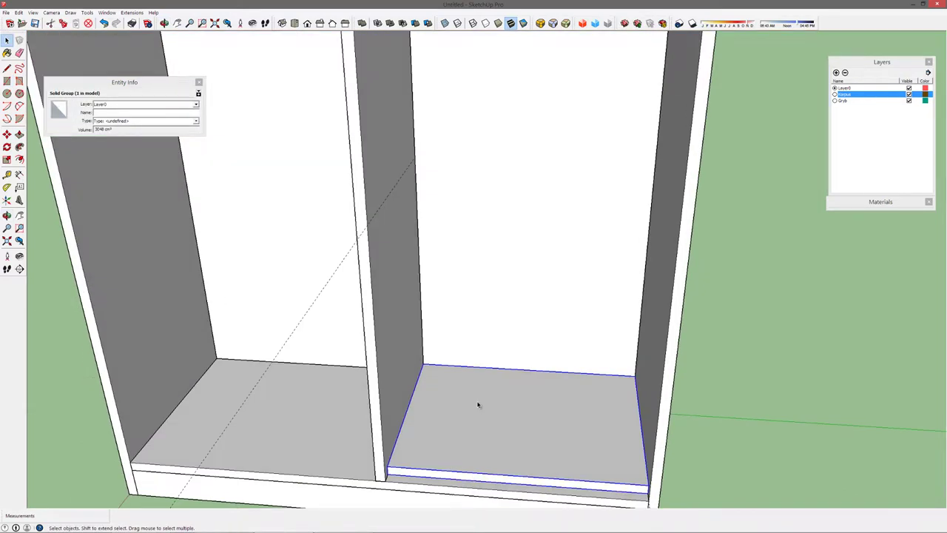
# - Copy the shelf higher in the right bay using Move with Ctrl
pyautogui.press('m')
pyautogui.click(388, 470)
pyautogui.press('ctrl')
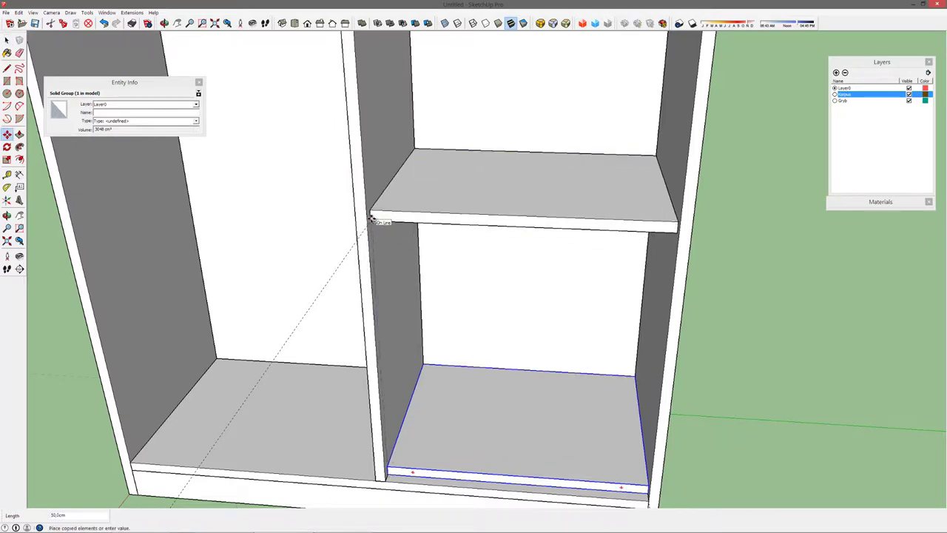
pyautogui.click(371, 219)
pyautogui.scroll(-4, 416, 261)
pyautogui.press('space')
# - Copy the lower shelf to the compartment top, then undo that misplaced copy
pyautogui.click(405, 360)
pyautogui.press('ctrl')
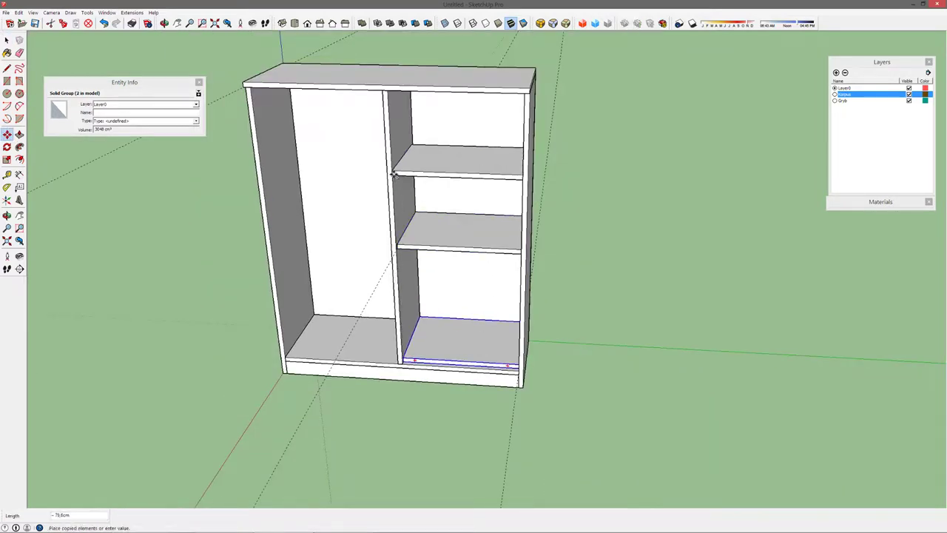
pyautogui.moveTo(380, 131); pyautogui.dragTo(389, 197, button='middle')
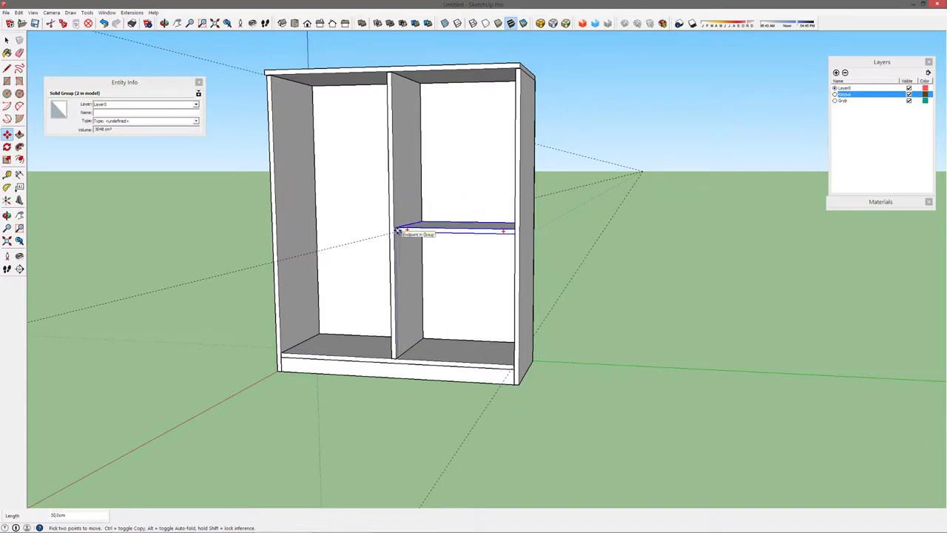
pyautogui.scroll(3, 400, 222)
pyautogui.moveTo(444, 140); pyautogui.dragTo(459, 171, button='middle')
pyautogui.click(459, 172)
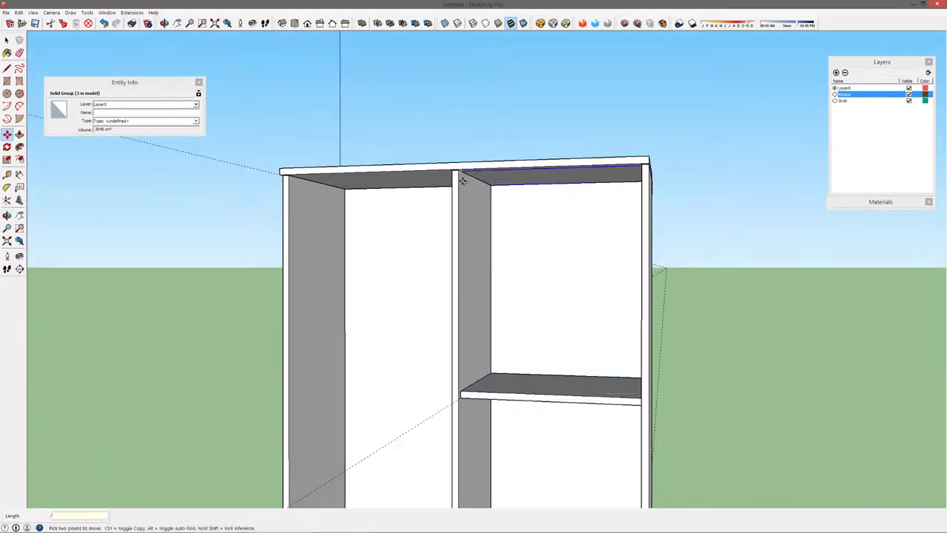
pyautogui.hotkey('ctrl', 'z')
# - Copy the lower shelf exactly 30 cm upward, then view the cabinet from the front
pyautogui.click(457, 400)
pyautogui.press('ctrl')
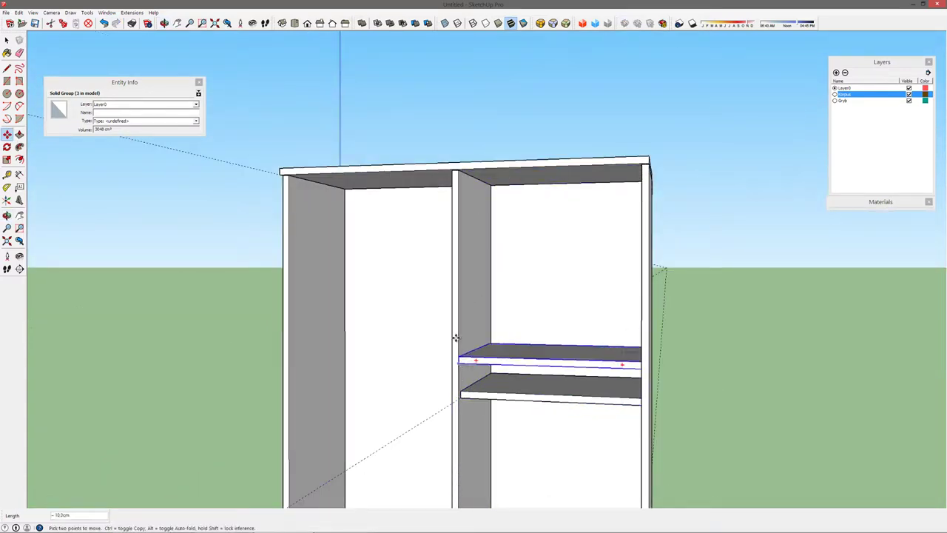
pyautogui.write('30')
pyautogui.press('Return')
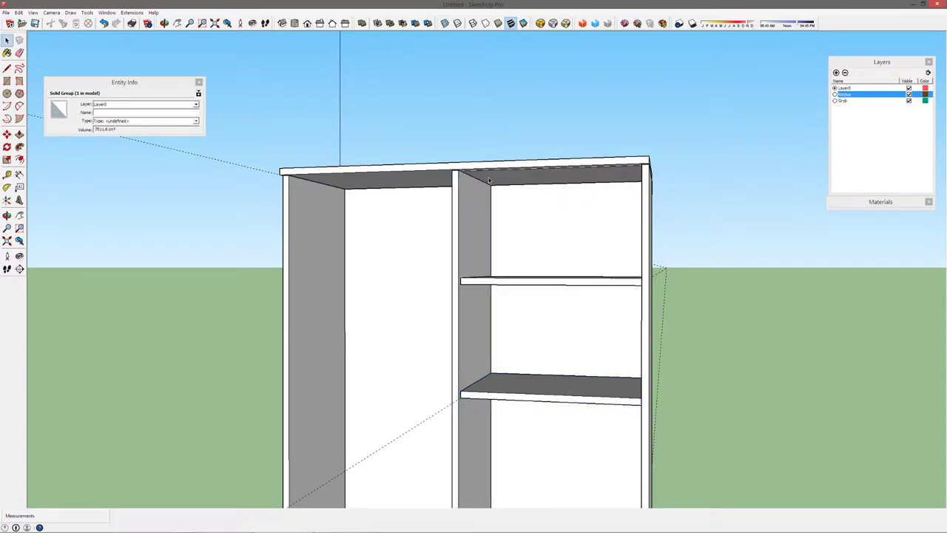
pyautogui.press('space')
pyautogui.scroll(-3, 530, 394)
pyautogui.moveTo(820, 387)
pyautogui.mouseDown(button='middle')
pyautogui.moveTo(587, 319)
pyautogui.moveTo(487, 459)
pyautogui.moveTo(444, 342)
pyautogui.moveTo(455, 283)
pyautogui.mouseUp(button='middle')
pyautogui.scroll(2, 380, 328)
pyautogui.scroll(2, 442, 328)
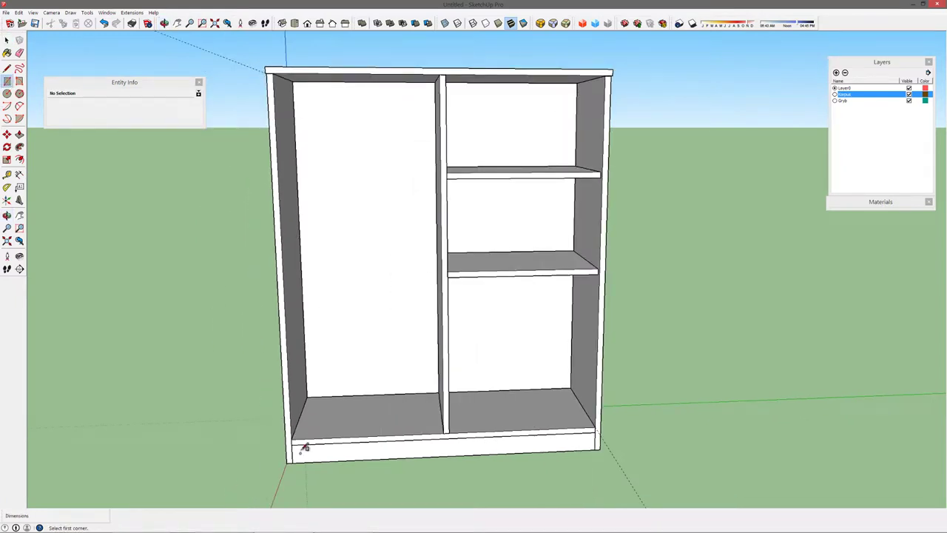
# - Draw a rectangle covering the whole cabinet front and group it as a panel
pyautogui.moveTo(304, 447); pyautogui.dragTo(304, 55, button='middle')
pyautogui.click(301, 50)
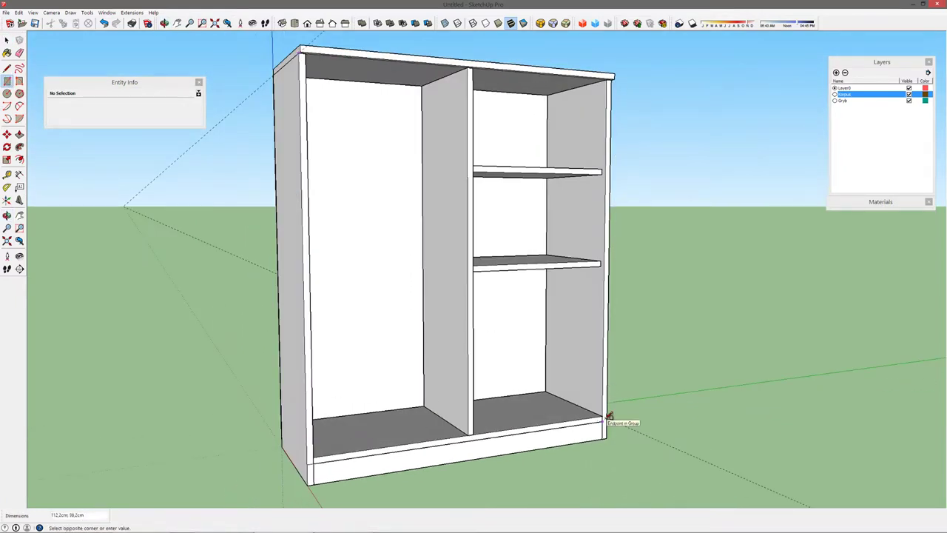
pyautogui.scroll(3, 609, 419)
pyautogui.click(624, 402)
pyautogui.scroll(-4, 489, 370)
pyautogui.press('space')
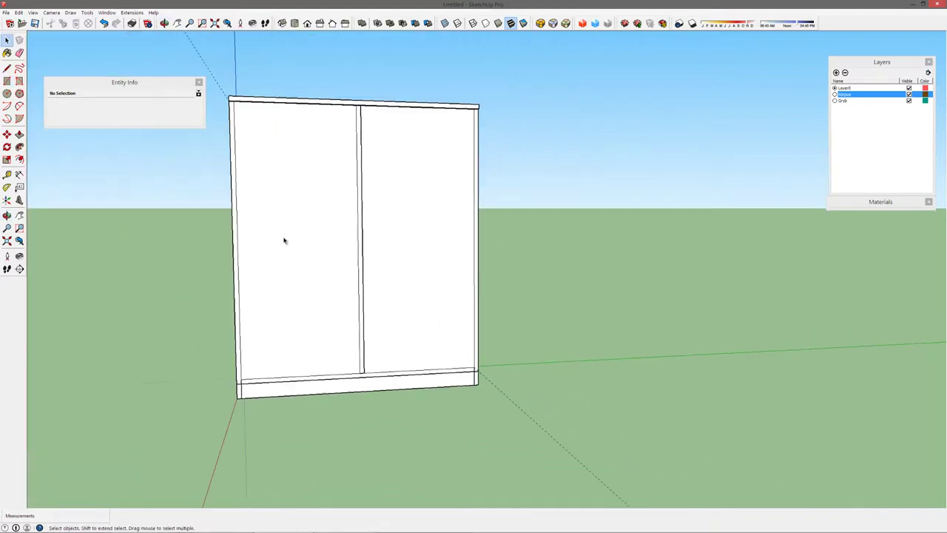
pyautogui.click(284, 241)
pyautogui.scroll(3, 296, 256)
pyautogui.scroll(-4, 334, 268)
pyautogui.moveTo(334, 268); pyautogui.dragTo(522, 286, button='middle')
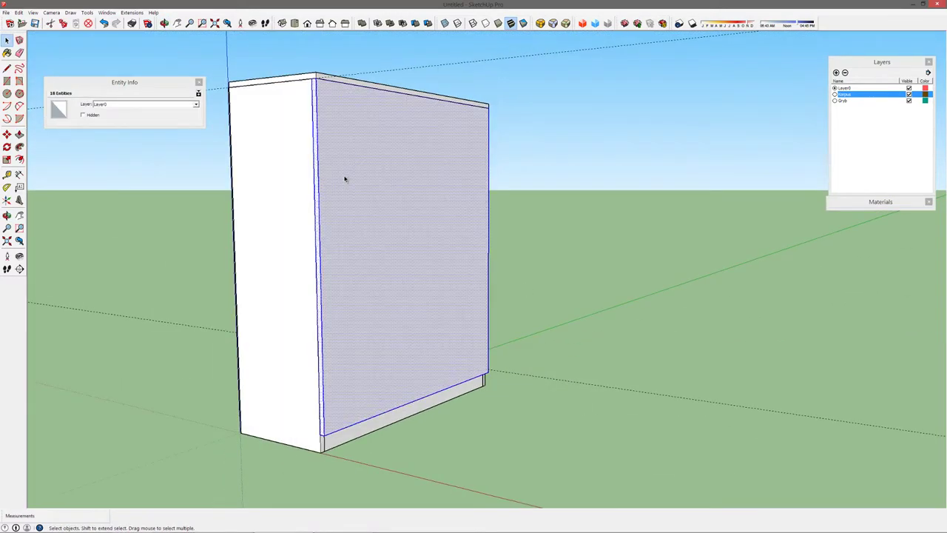
pyautogui.hotkey('ctrl', 'g')
# - Push the panel's left side in to the centre line so it covers only the right bay
pyautogui.moveTo(344, 178)
pyautogui.mouseDown(button='middle')
pyautogui.moveTo(292, 197)
pyautogui.moveTo(537, 376)
pyautogui.mouseUp(button='middle')
pyautogui.press('s')
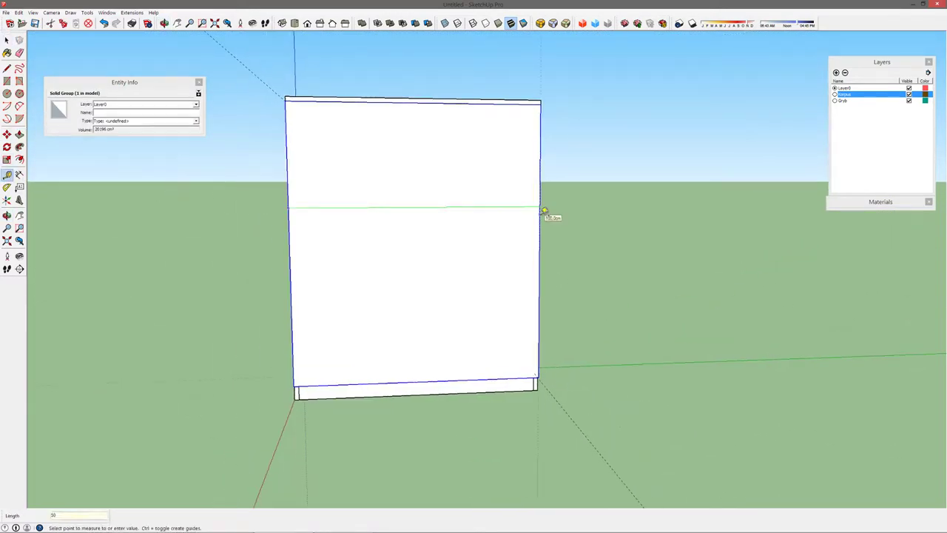
pyautogui.press('p')
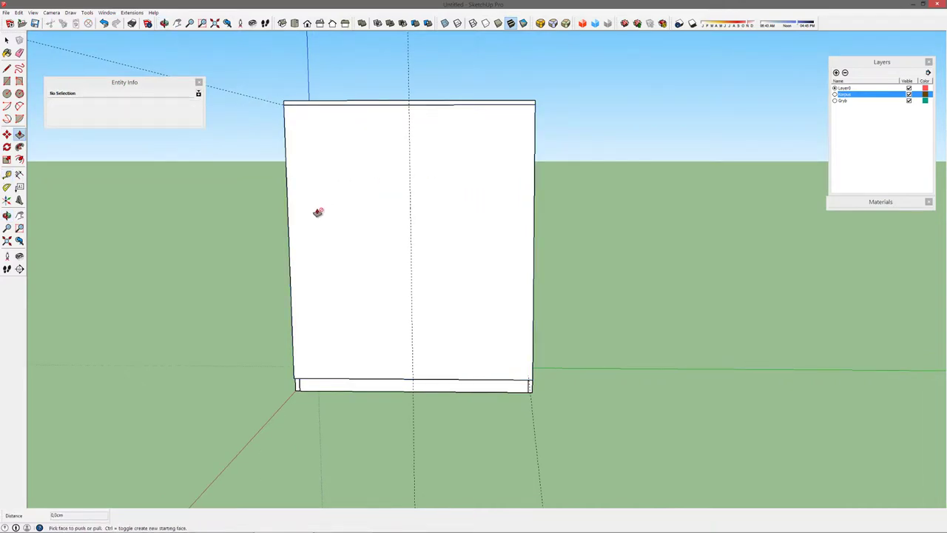
pyautogui.moveTo(317, 214); pyautogui.dragTo(415, 205, button='middle')
pyautogui.click(334, 168)
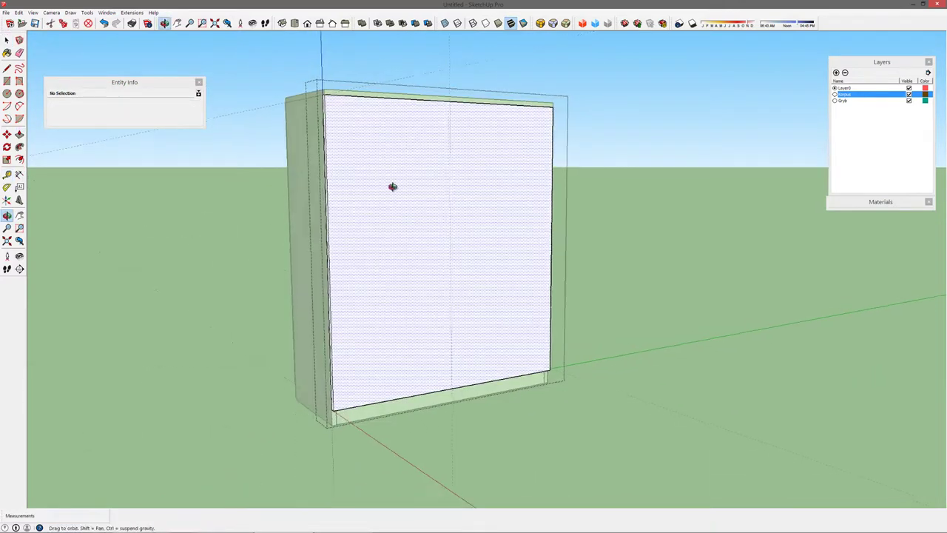
pyautogui.moveTo(390, 186); pyautogui.dragTo(369, 195, button='middle')
pyautogui.press('p')
pyautogui.press('Escape')
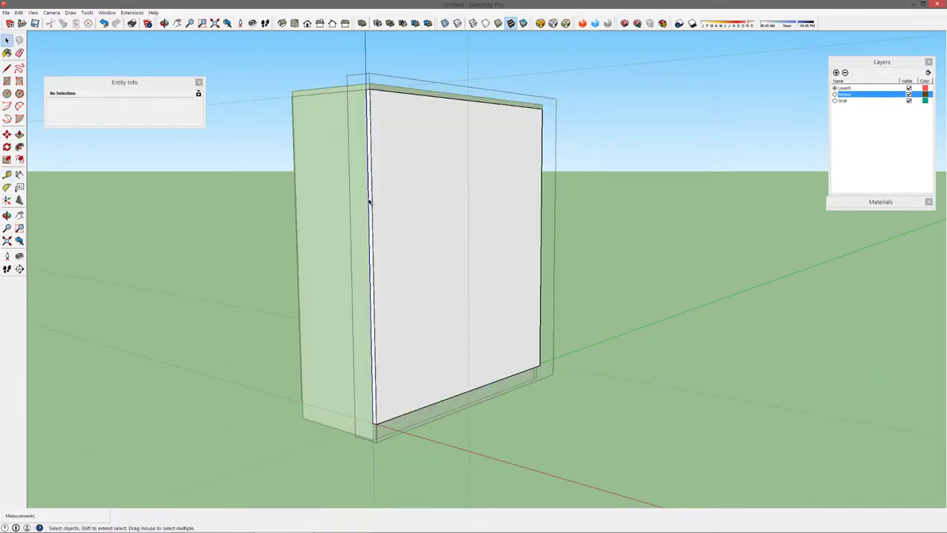
pyautogui.moveTo(370, 202); pyautogui.dragTo(469, 211)
pyautogui.press('space')
pyautogui.moveTo(528, 239); pyautogui.dragTo(361, 244, button='middle')
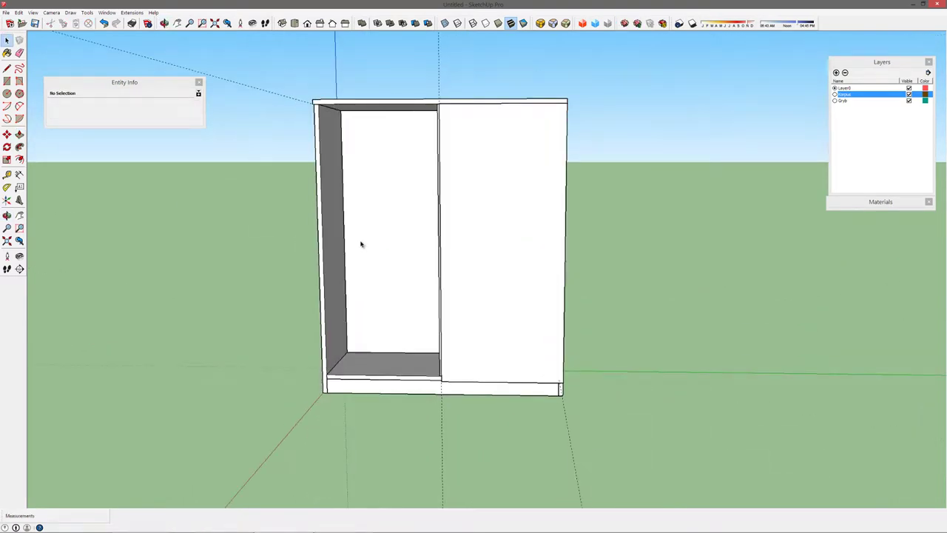
# - Create a Front layer, assign the door to it, and check layer visibility with Korpus current
pyautogui.click(836, 72)
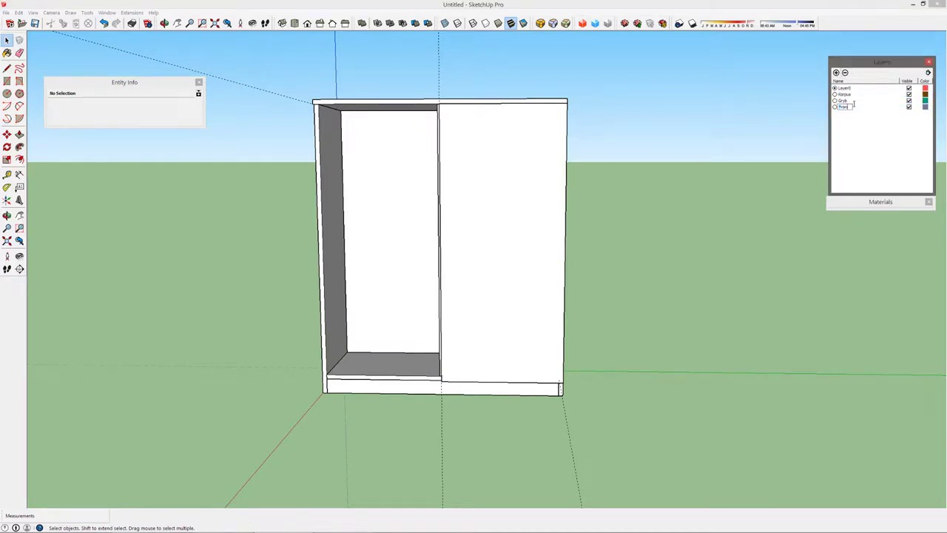
pyautogui.click(488, 144)
pyautogui.click(145, 104)
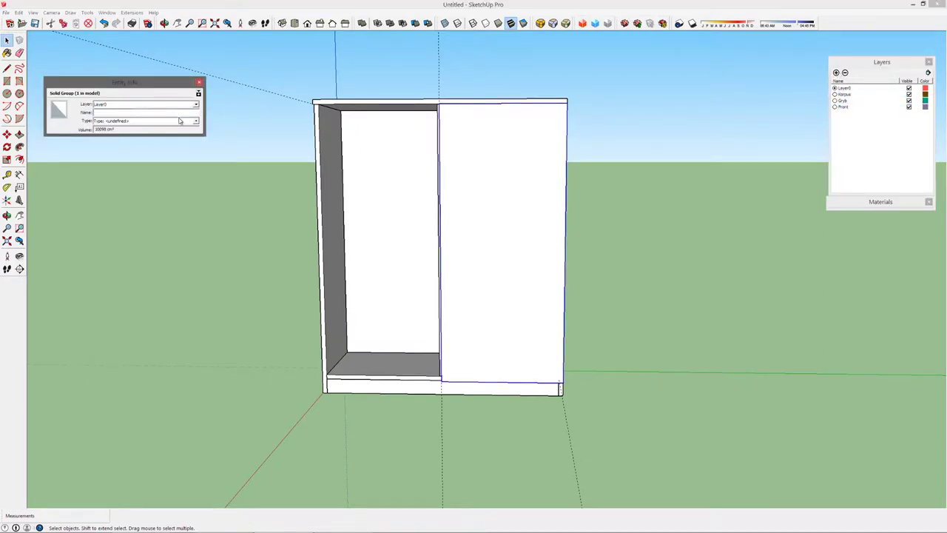
pyautogui.click(910, 94)
pyautogui.click(910, 94)
pyautogui.click(910, 100)
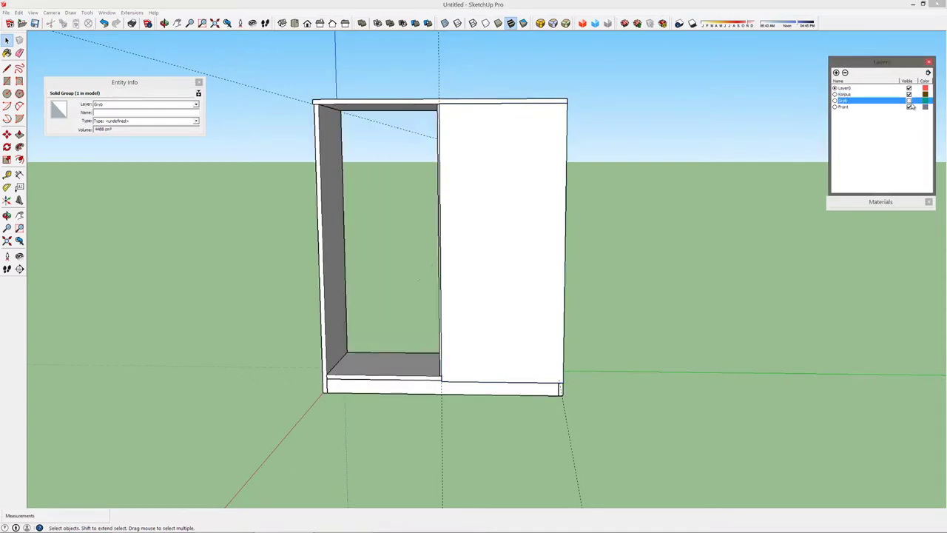
pyautogui.click(910, 100)
pyautogui.click(910, 94)
pyautogui.click(910, 94)
# - Copy the door panel over the cabinet's left half
pyautogui.moveTo(605, 188); pyautogui.dragTo(715, 186, button='middle')
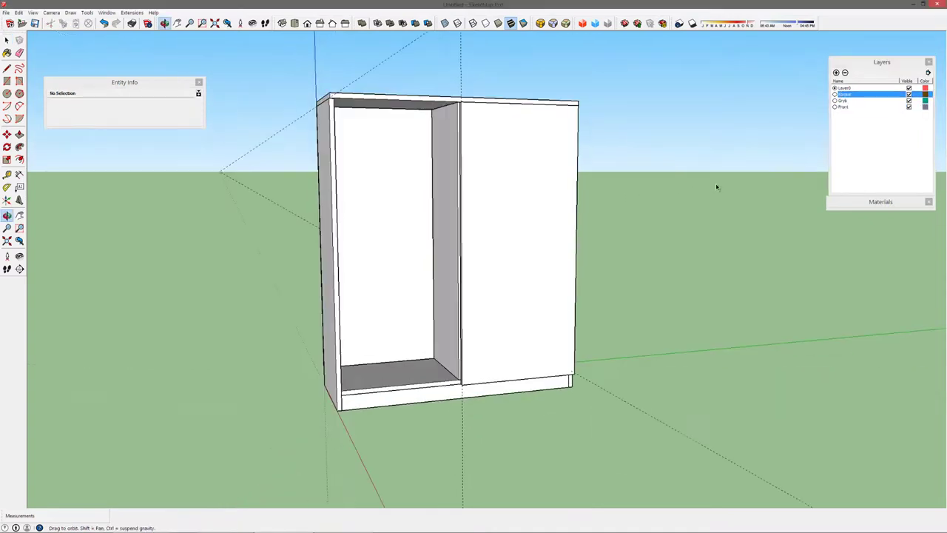
pyautogui.click(499, 239)
pyautogui.scroll(2, 527, 214)
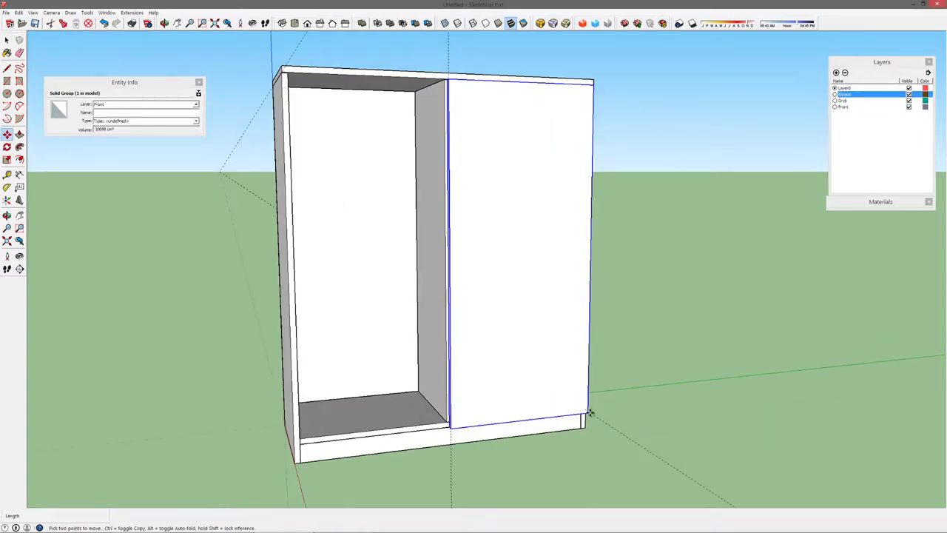
pyautogui.click(454, 429)
pyautogui.press('space')
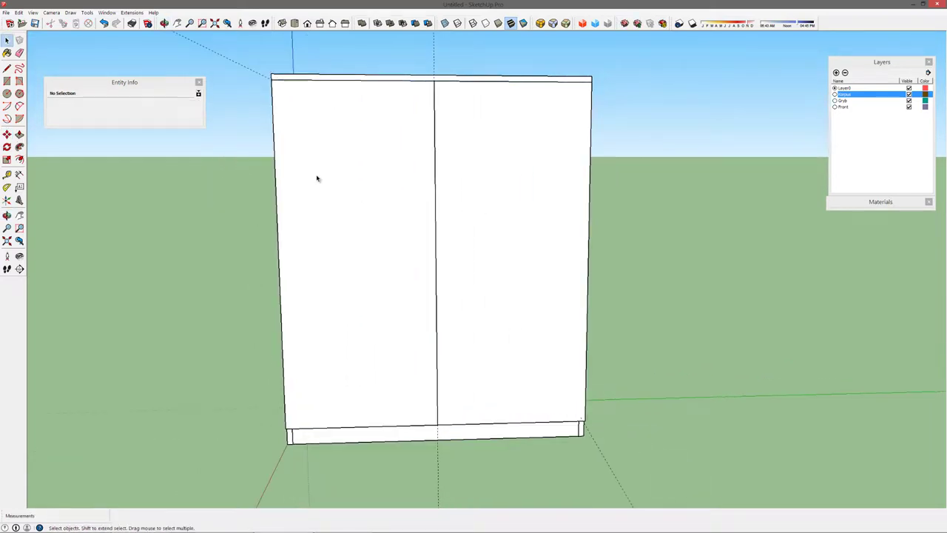
pyautogui.click(317, 178)
# - Open the door group and try an inward offset and Push/Pull on its face, then cancel
pyautogui.click(259, 126)
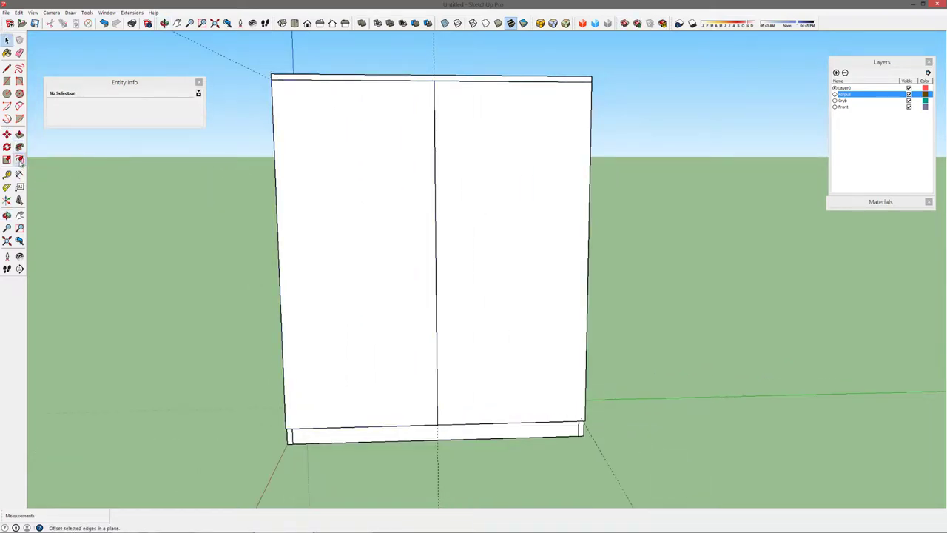
pyautogui.press('space')
pyautogui.doubleClick(508, 133)
pyautogui.press('f')
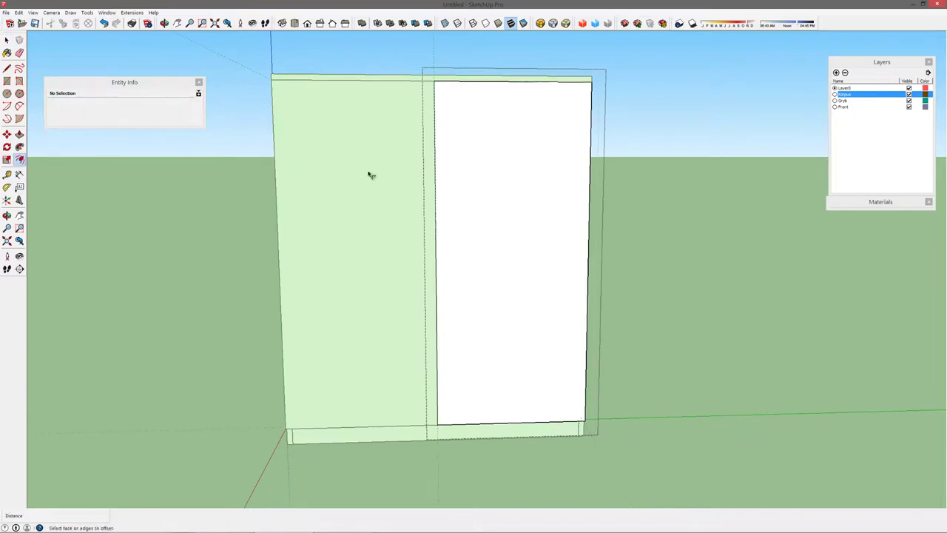
pyautogui.click(507, 81)
pyautogui.press('space')
pyautogui.click(700, 121)
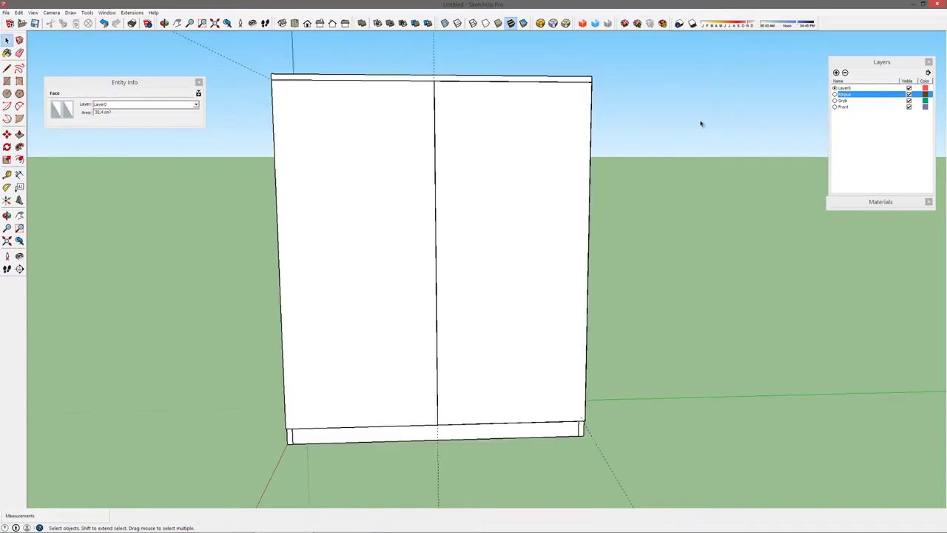
pyautogui.scroll(3, 525, 99)
pyautogui.scroll(2, 384, 79)
pyautogui.moveTo(719, 112)
pyautogui.mouseDown(button='middle')
pyautogui.moveTo(524, 159)
pyautogui.moveTo(587, 159)
pyautogui.moveTo(570, 78)
pyautogui.mouseUp(button='middle')
pyautogui.doubleClick(563, 97)
pyautogui.press('p')
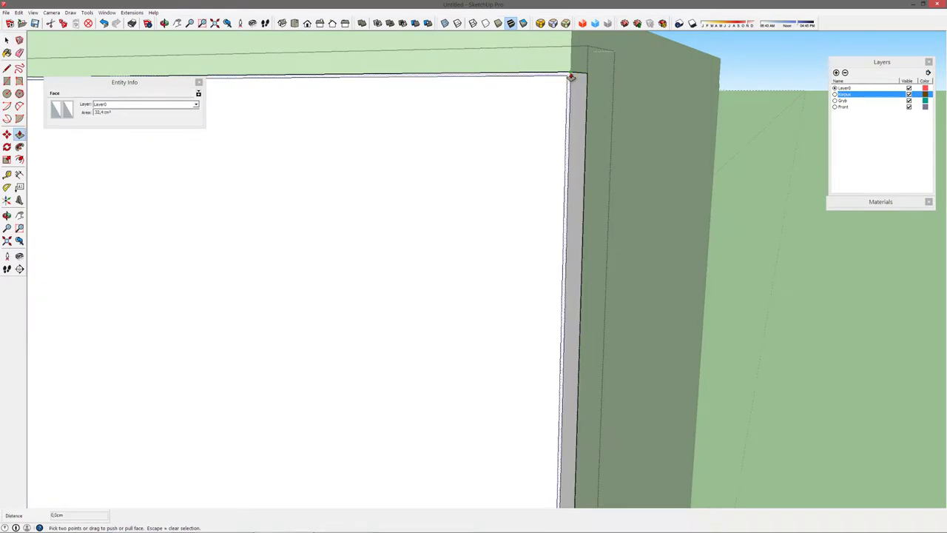
pyautogui.scroll(-5, 584, 111)
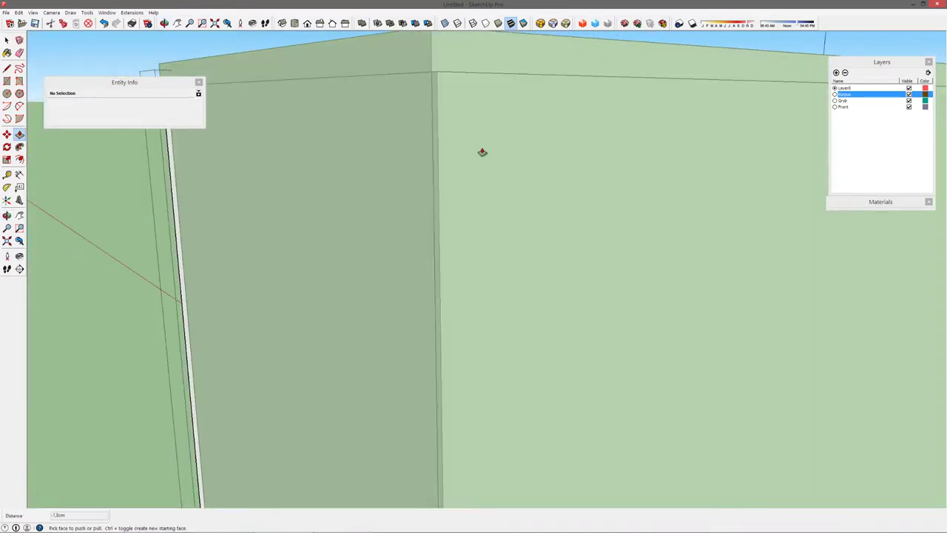
# - Hide the Korpus and Gryb layers, make Front current, and put the middle divider on Korpus
pyautogui.click(846, 71)
pyautogui.click(836, 88)
pyautogui.click(908, 94)
pyautogui.click(909, 100)
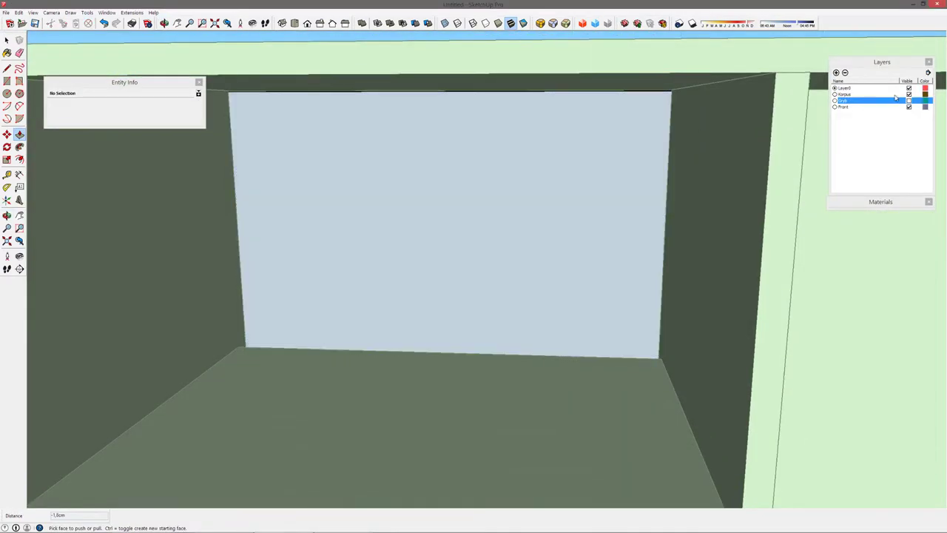
pyautogui.click(888, 107)
pyautogui.scroll(-5, 332, 313)
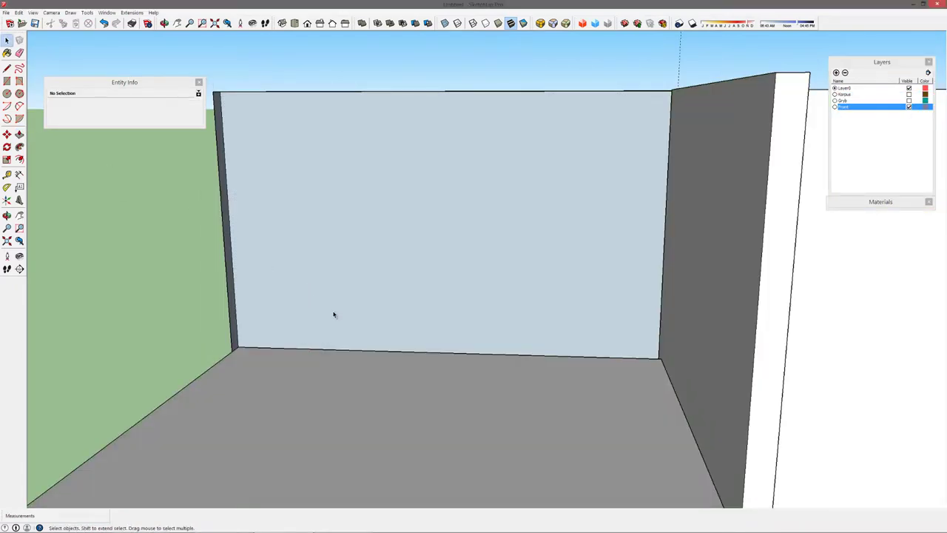
pyautogui.moveTo(333, 313); pyautogui.dragTo(558, 402, button='middle')
pyautogui.press('space')
pyautogui.click(470, 330)
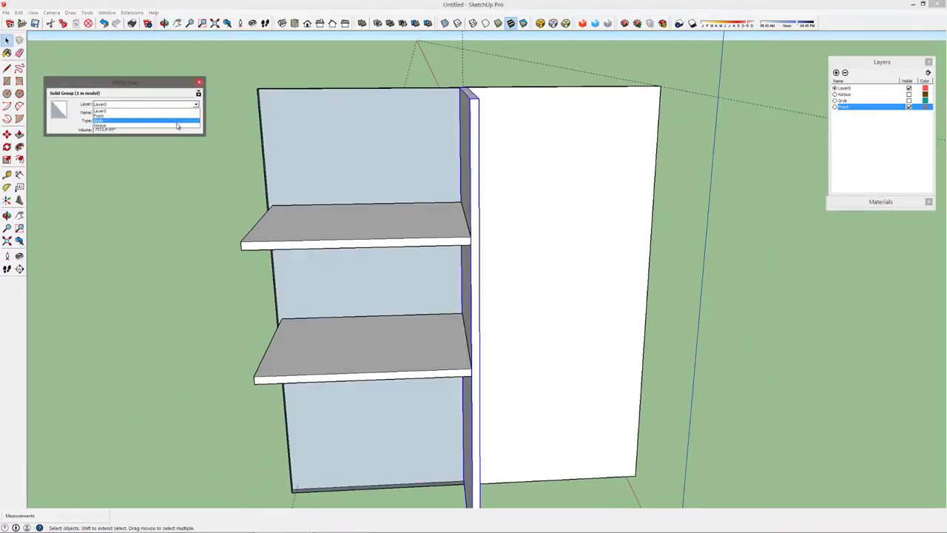
pyautogui.press('Delete')
pyautogui.click(347, 243)
# - Put both shelves on a new Raftove layer, then toggle Korpus and Raftove visibility
pyautogui.keyDown('shift'); pyautogui.click(380, 372); pyautogui.keyUp('shift')
pyautogui.click(836, 72)
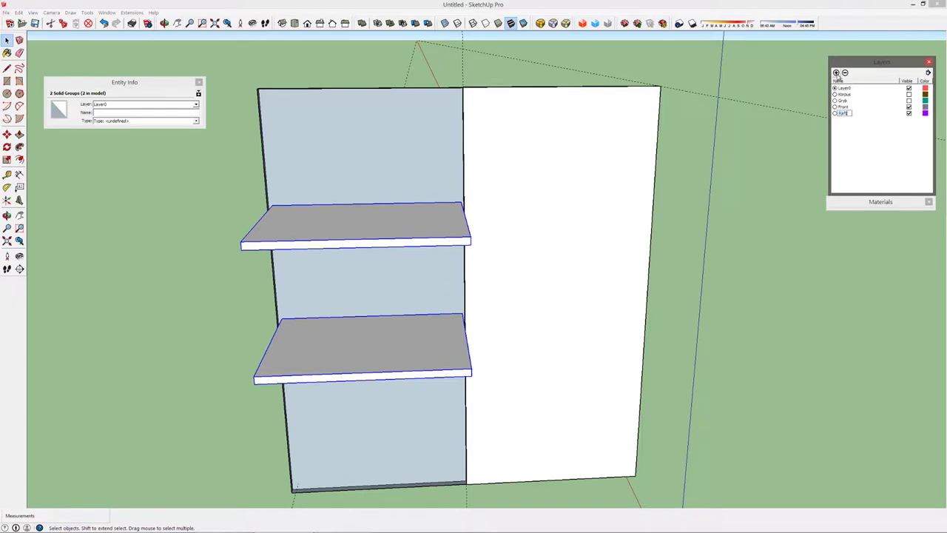
pyautogui.click(182, 105)
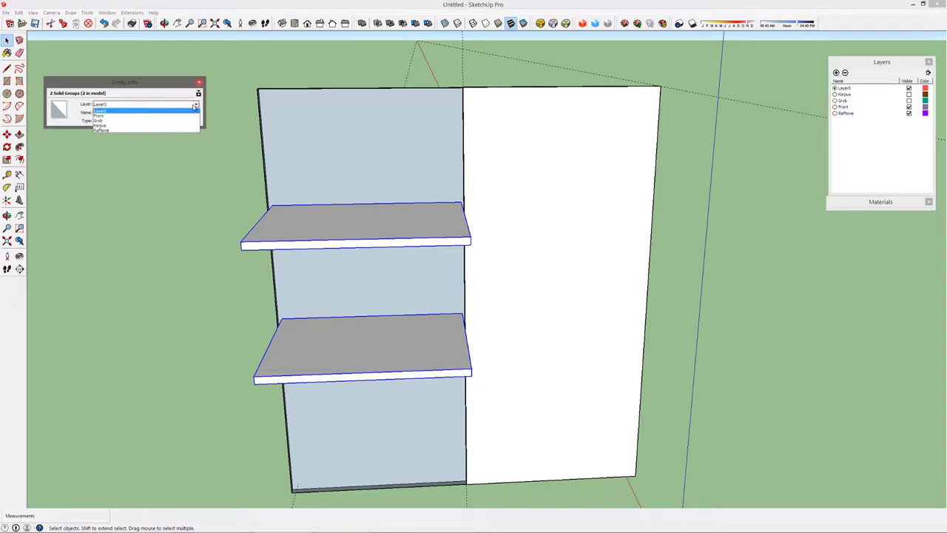
pyautogui.click(174, 138)
pyautogui.click(173, 148)
pyautogui.click(908, 94)
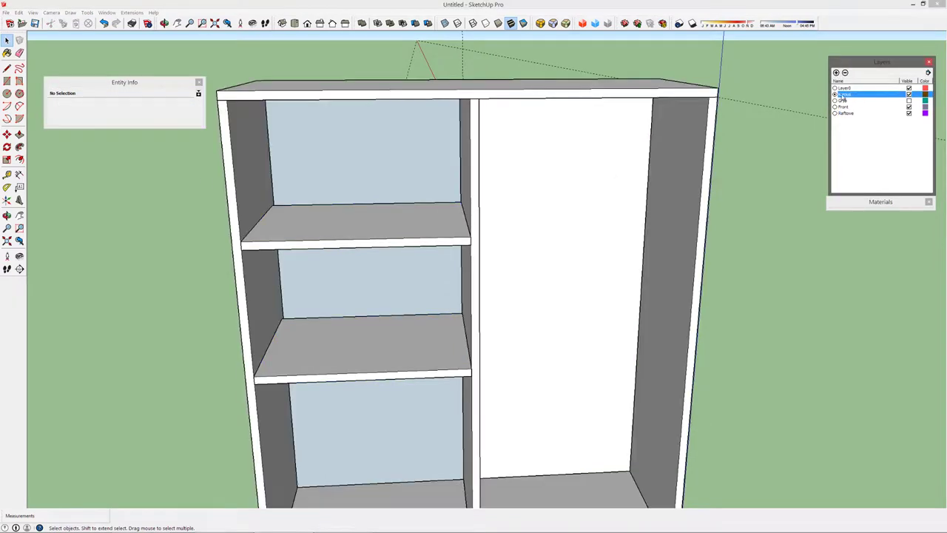
pyautogui.click(909, 94)
pyautogui.click(908, 113)
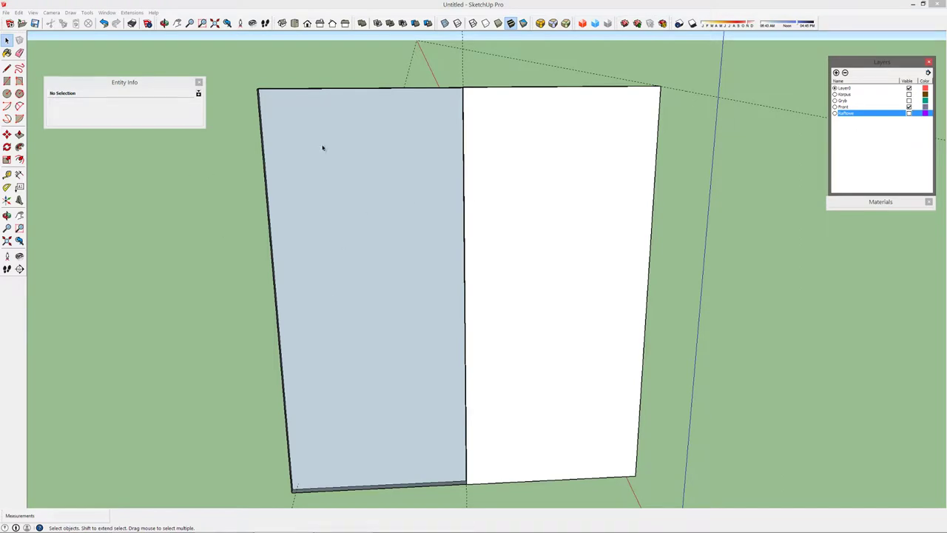
pyautogui.press('r')
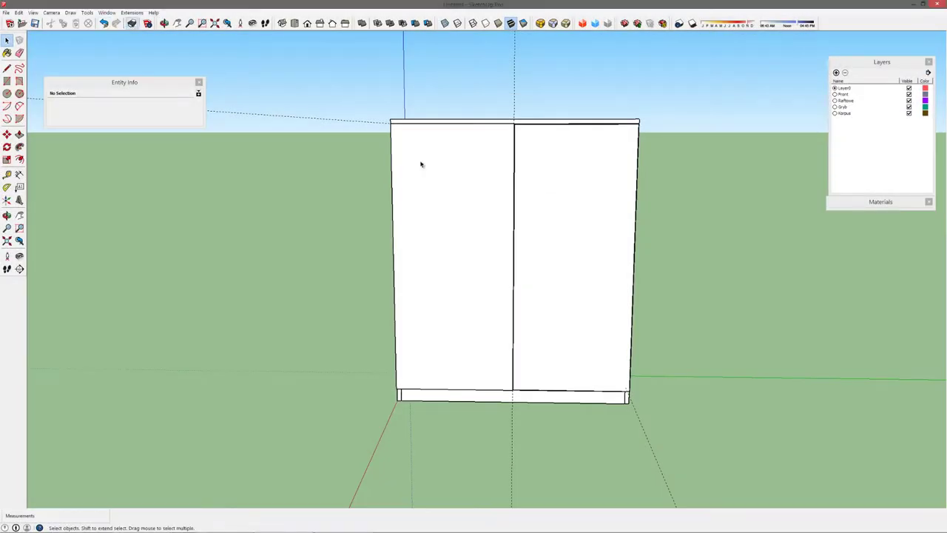
# - Divide the selected front panel edge into equal segments
pyautogui.scroll(3, 421, 163)
pyautogui.hotkey('ctrl', 'a')
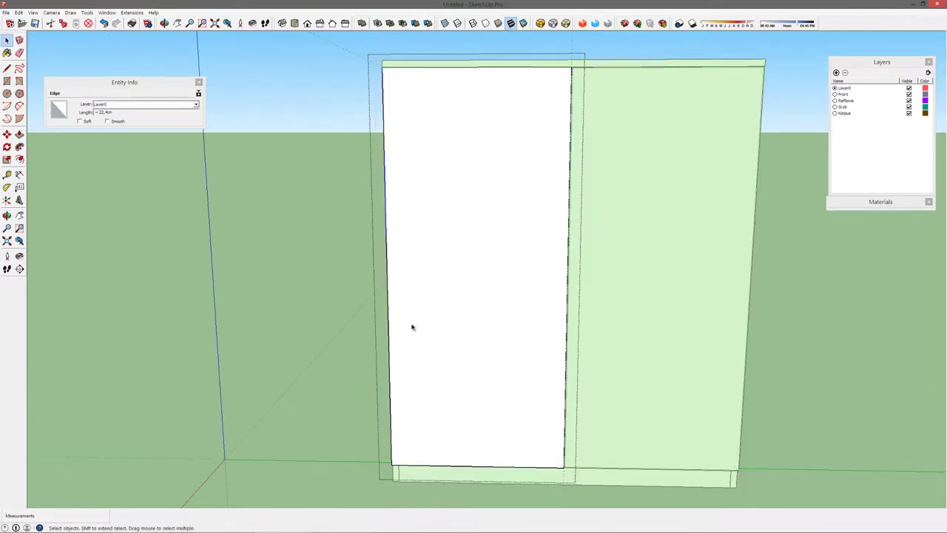
pyautogui.rightClick(567, 348)
pyautogui.click(577, 389)
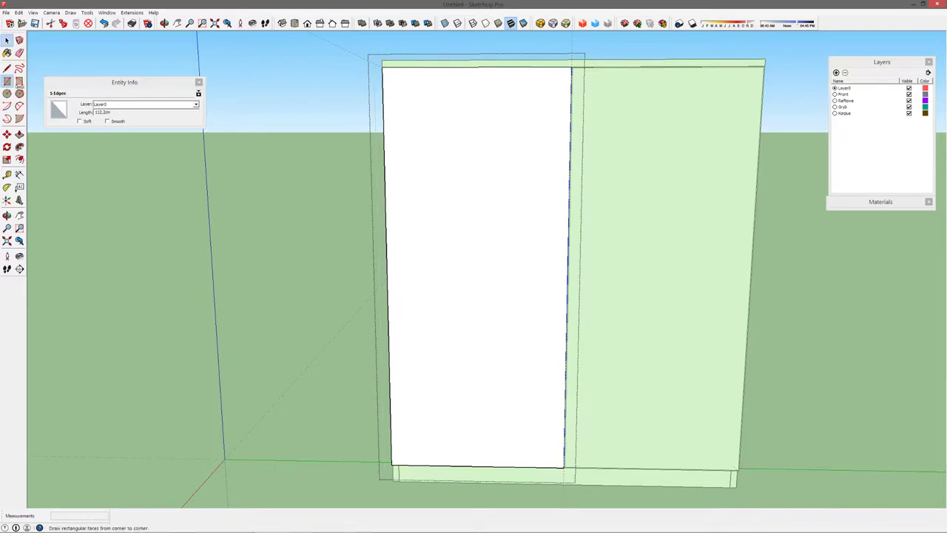
# - Draw a horizontal line across the panel at a division point and select the new top section
pyautogui.scroll(2, 572, 367)
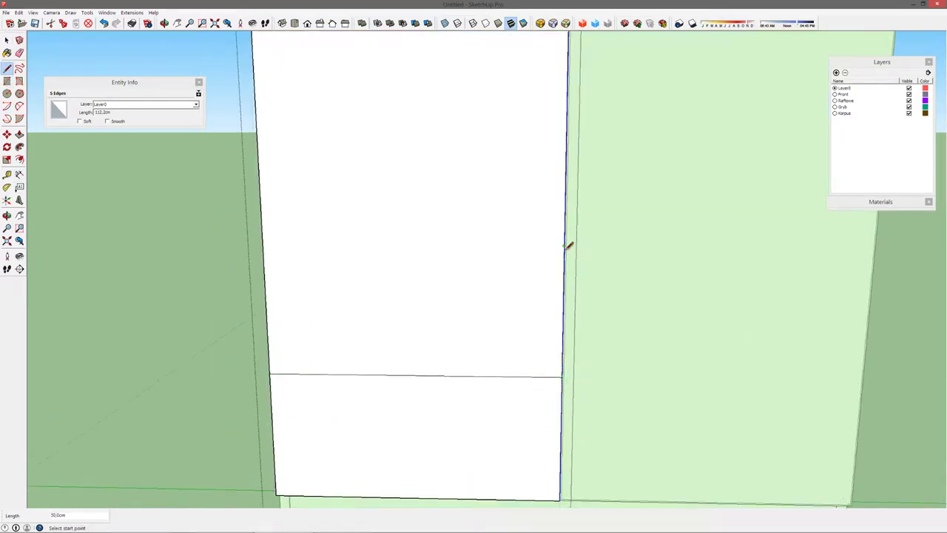
pyautogui.scroll(2, 555, 229)
pyautogui.scroll(1, 624, 289)
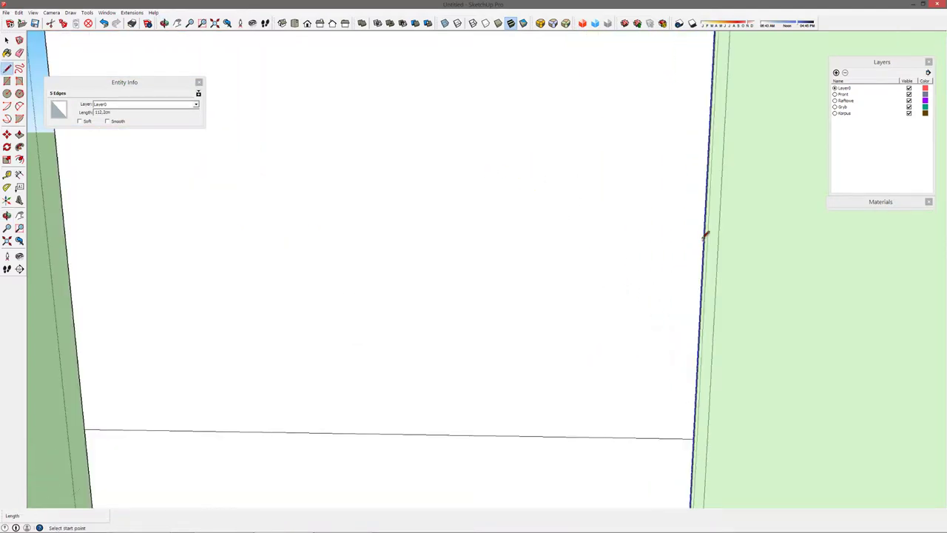
pyautogui.press('Escape')
pyautogui.scroll(1, 573, 374)
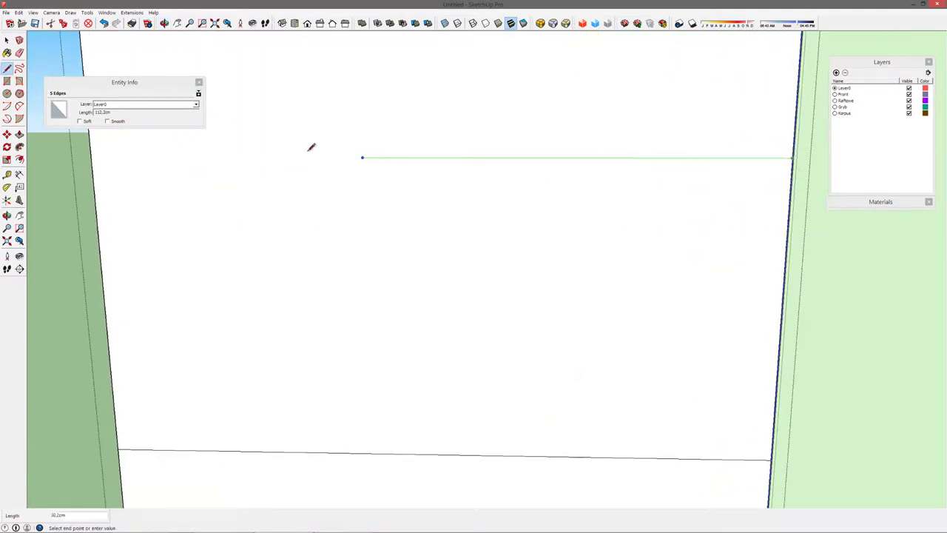
pyautogui.click(95, 156)
pyautogui.scroll(-3, 501, 232)
pyautogui.press('space')
pyautogui.click(471, 173)
# - Enter a 0,1 offset, then set millimetre length precision in Model Info Units
pyautogui.scroll(2, 472, 174)
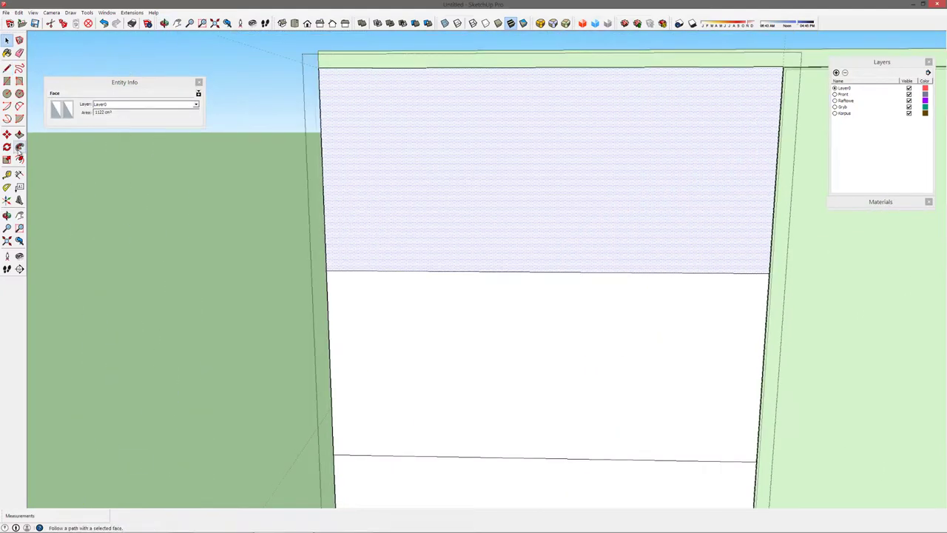
pyautogui.click(19, 159)
pyautogui.click(545, 70)
pyautogui.write('0,1')
pyautogui.press('Return')
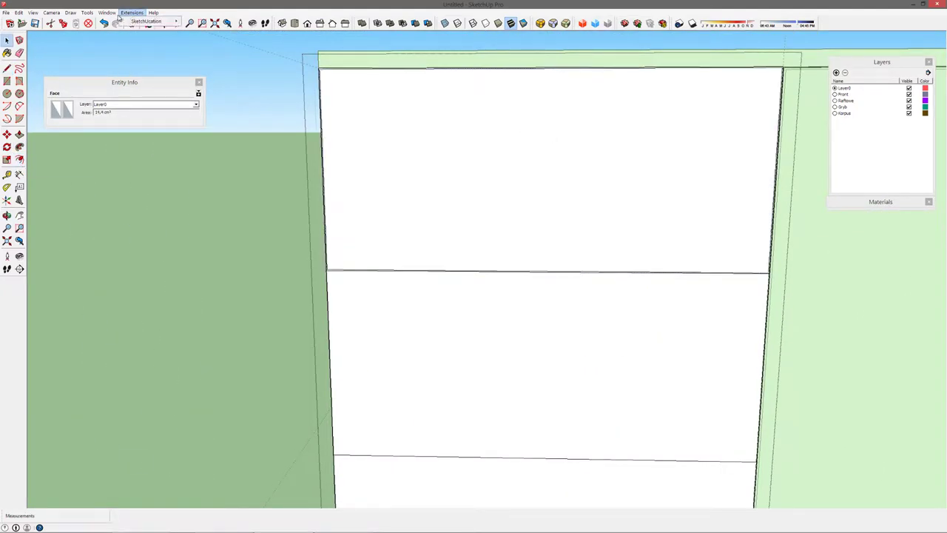
pyautogui.click(126, 23)
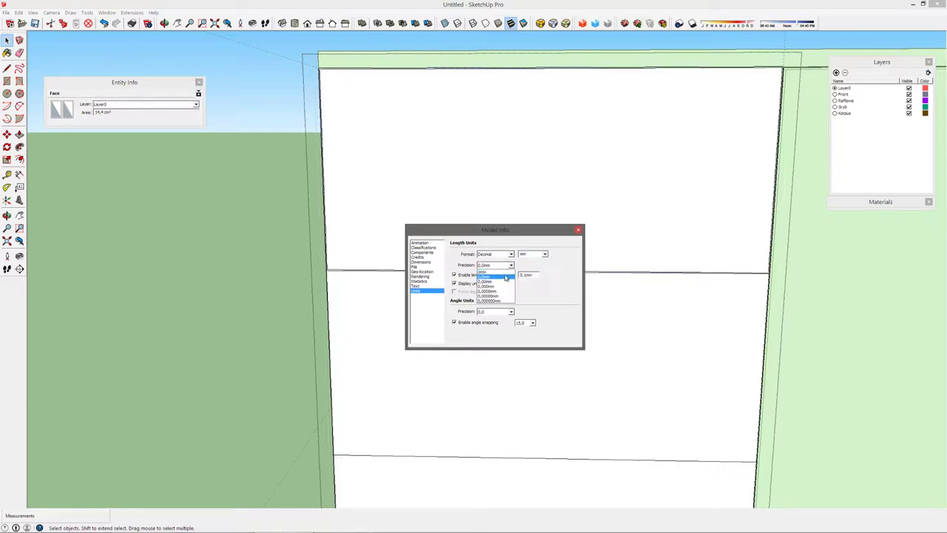
pyautogui.click(579, 231)
pyautogui.click(433, 313)
# - Try offsets on the middle and bottom drawer-front faces, cancelling both
pyautogui.click(527, 313)
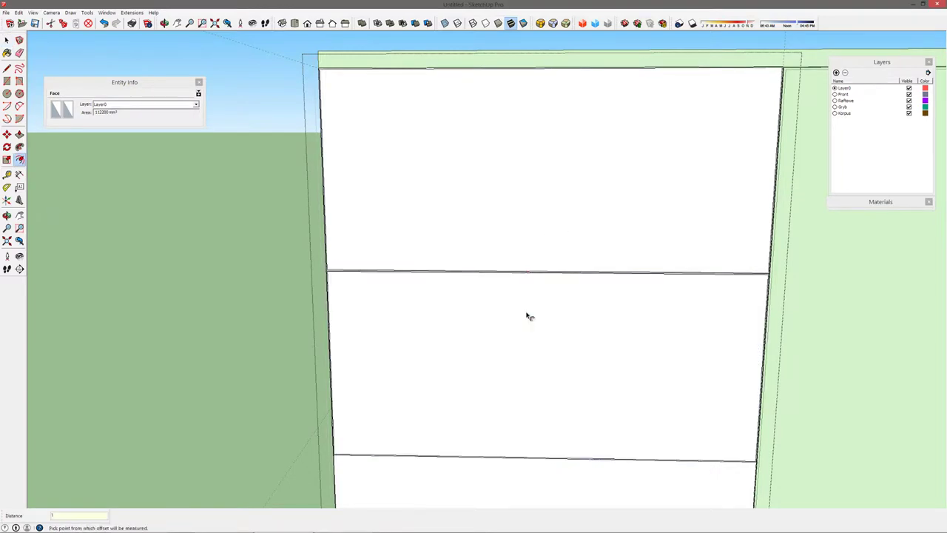
pyautogui.press('Escape')
pyautogui.keyDown('shift'); pyautogui.moveTo(569, 470); pyautogui.dragTo(438, 162, button='middle'); pyautogui.keyUp('shift')
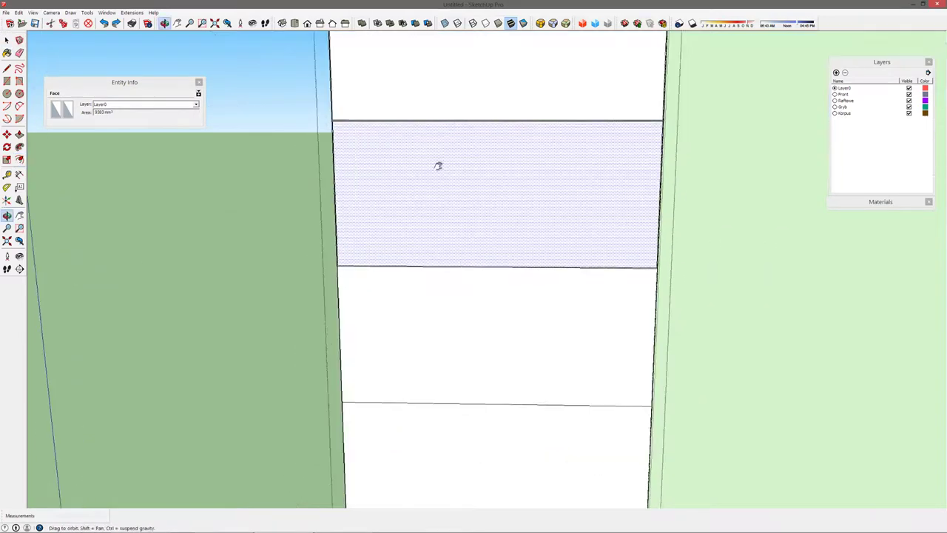
pyautogui.click(438, 185)
pyautogui.keyDown('shift'); pyautogui.moveTo(444, 220); pyautogui.dragTo(513, 465, button='middle'); pyautogui.keyUp('shift')
pyautogui.press('space')
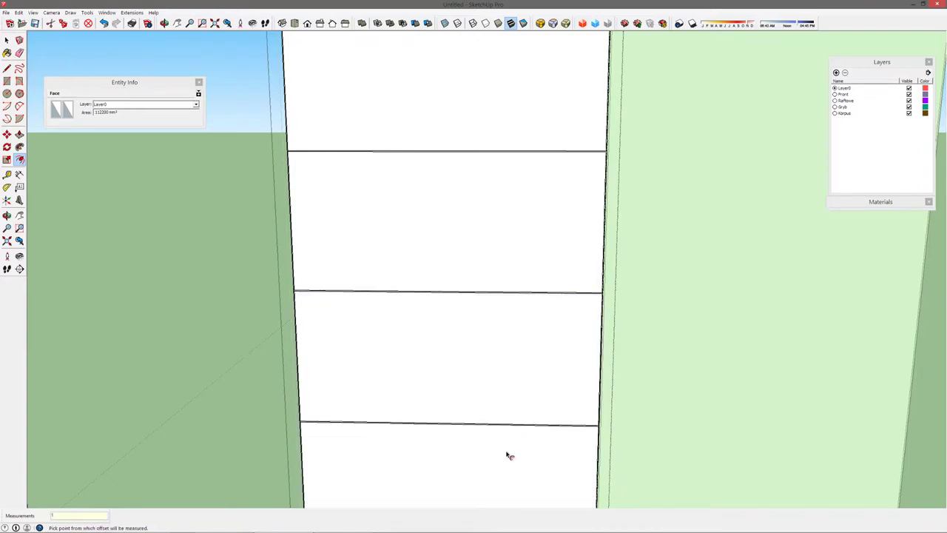
pyautogui.scroll(-3, 436, 175)
pyautogui.moveTo(436, 175)
pyautogui.mouseDown(button='middle')
pyautogui.moveTo(313, 173)
pyautogui.moveTo(226, 142)
pyautogui.mouseUp(button='middle')
pyautogui.scroll(5, 304, 194)
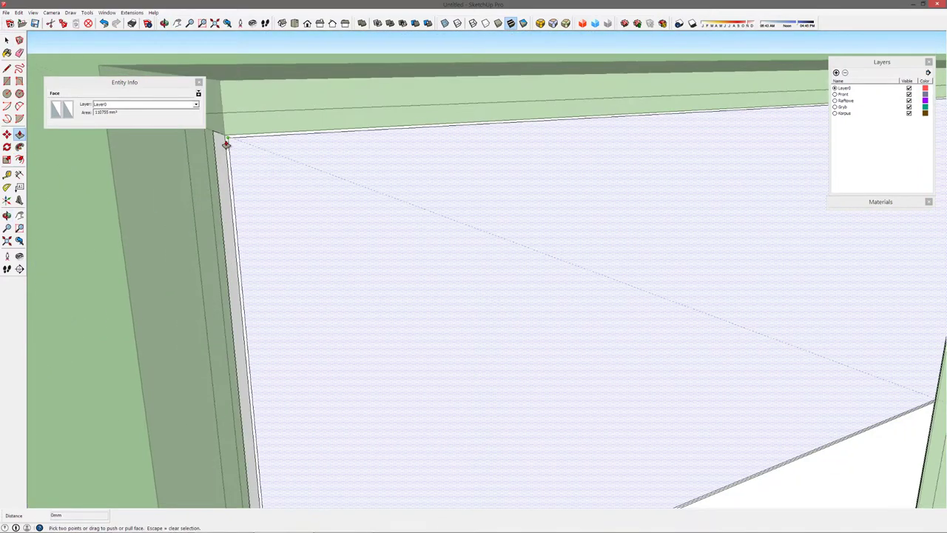
# - Push the top and lower drawer-front faces back 3 mm, then hide the Front and Korpus layers
pyautogui.click(226, 145)
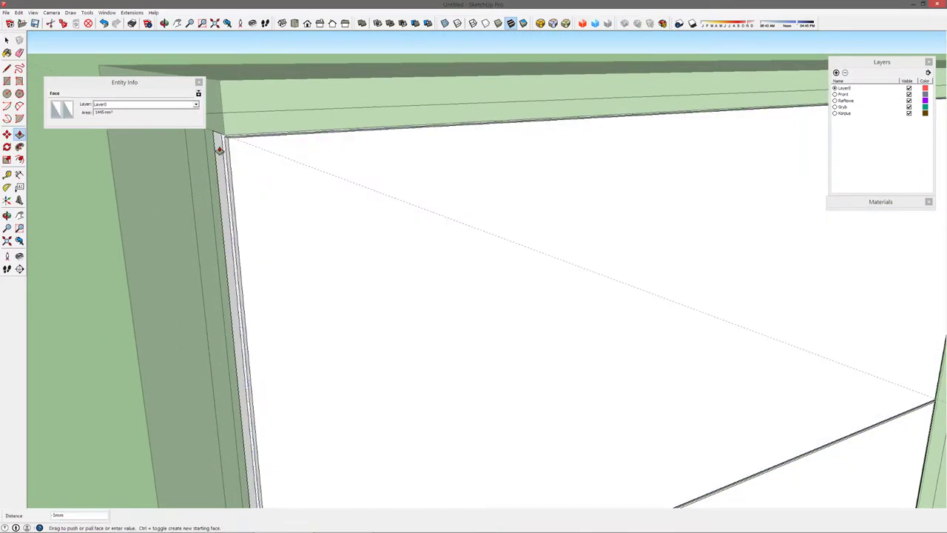
pyautogui.click(262, 430)
pyautogui.moveTo(262, 430); pyautogui.dragTo(291, 151, button='middle')
pyautogui.press('p')
pyautogui.moveTo(278, 154); pyautogui.dragTo(301, 348)
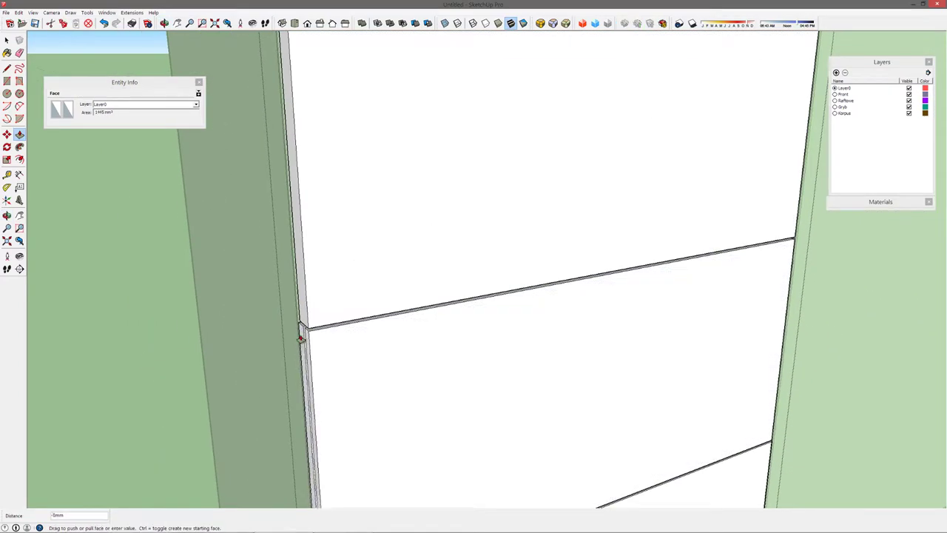
pyautogui.click(323, 385)
pyautogui.moveTo(324, 385)
pyautogui.mouseDown(button='middle')
pyautogui.moveTo(315, 375)
pyautogui.moveTo(362, 257)
pyautogui.moveTo(611, 140)
pyautogui.moveTo(666, 170)
pyautogui.mouseUp(button='middle')
pyautogui.click(310, 357)
pyautogui.click(909, 94)
pyautogui.click(909, 113)
# - Toggle Front and Korpus layer visibility and delete the Raftove layer
pyautogui.click(908, 114)
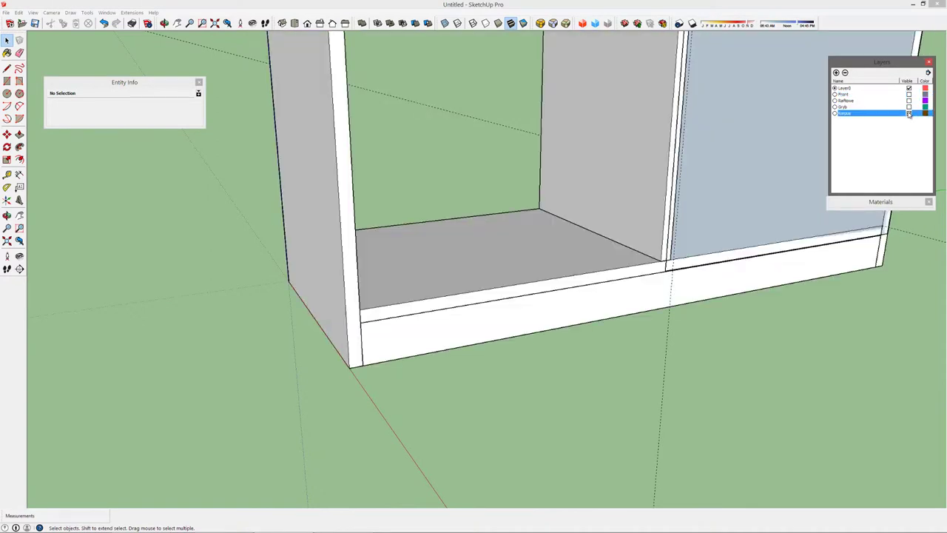
pyautogui.click(909, 94)
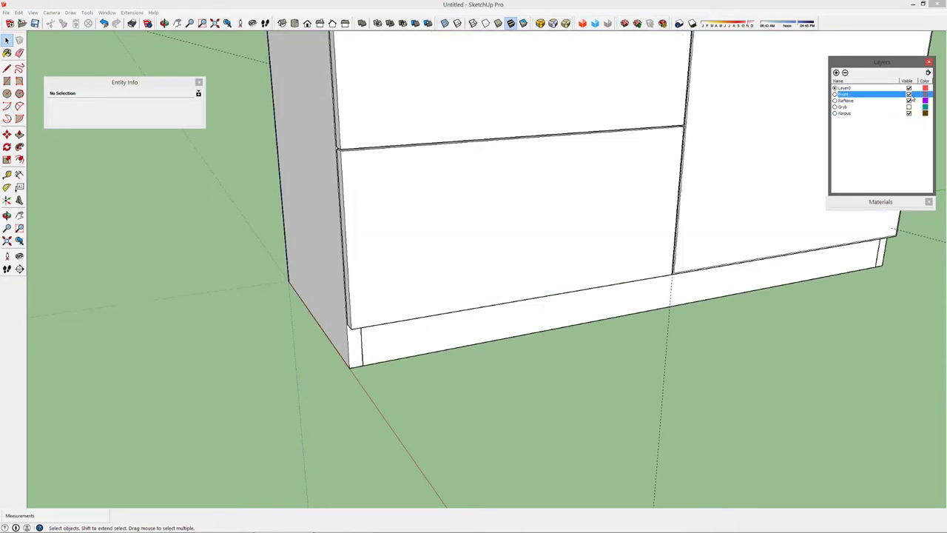
pyautogui.click(909, 94)
pyautogui.click(778, 185)
pyautogui.press('Delete')
pyautogui.click(909, 100)
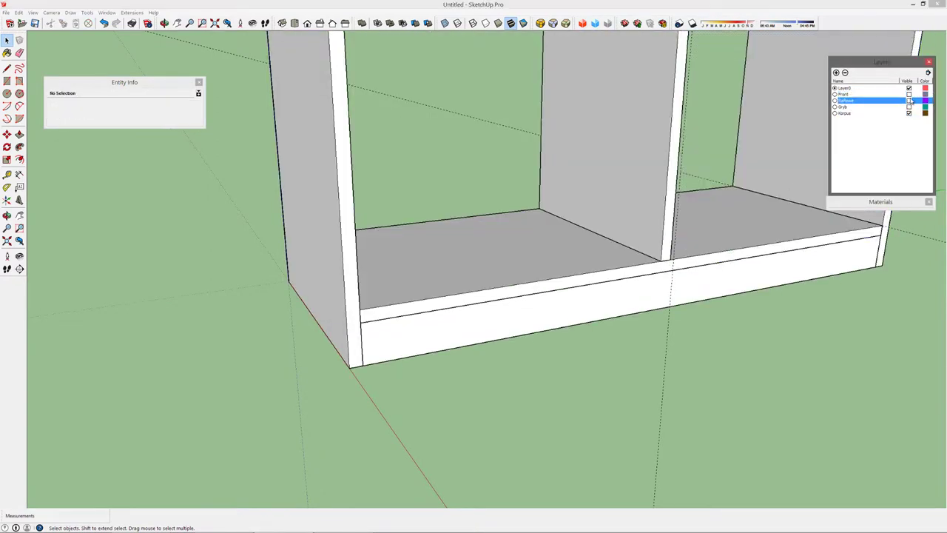
pyautogui.click(909, 100)
# - Make Korpus current, hide it, and view the back of the fronts
pyautogui.click(909, 114)
pyautogui.scroll(5, 397, 247)
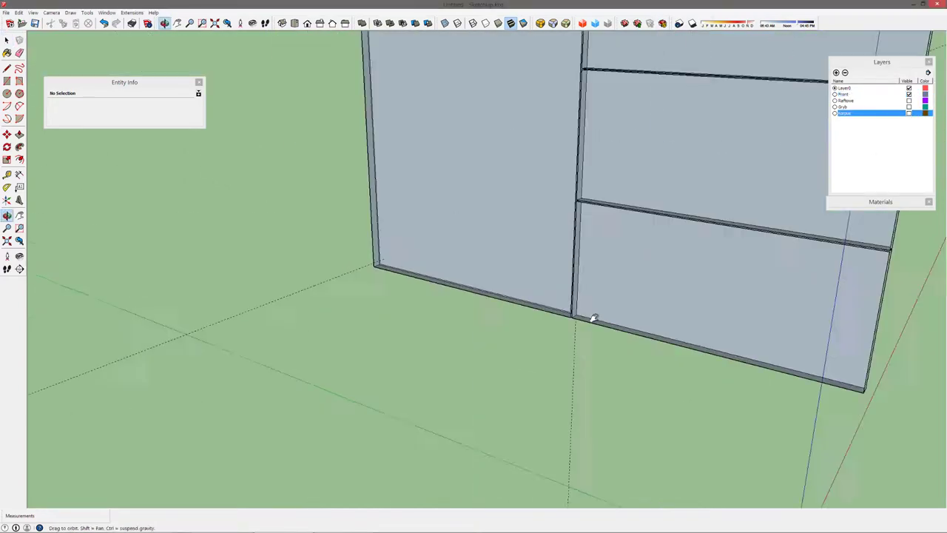
pyautogui.click(835, 113)
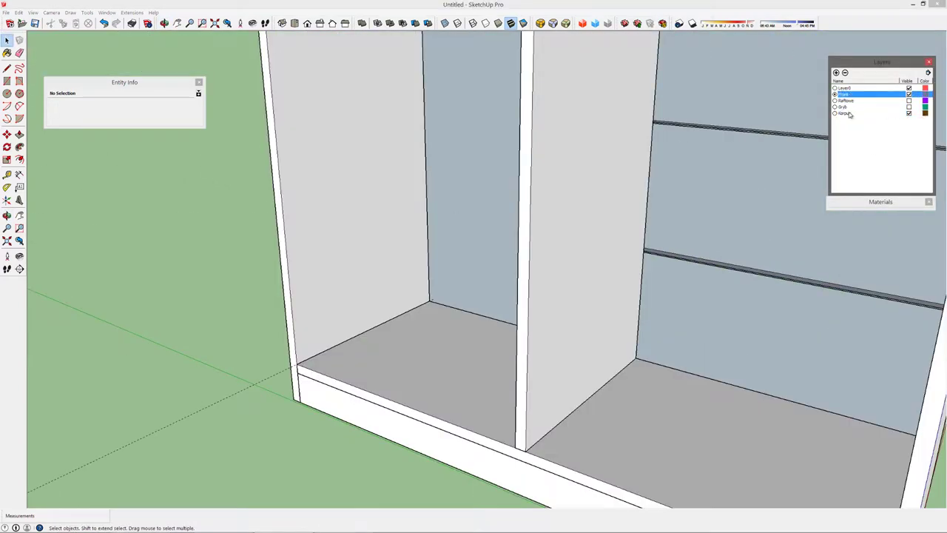
pyautogui.click(909, 113)
pyautogui.moveTo(567, 281); pyautogui.dragTo(281, 88, button='middle')
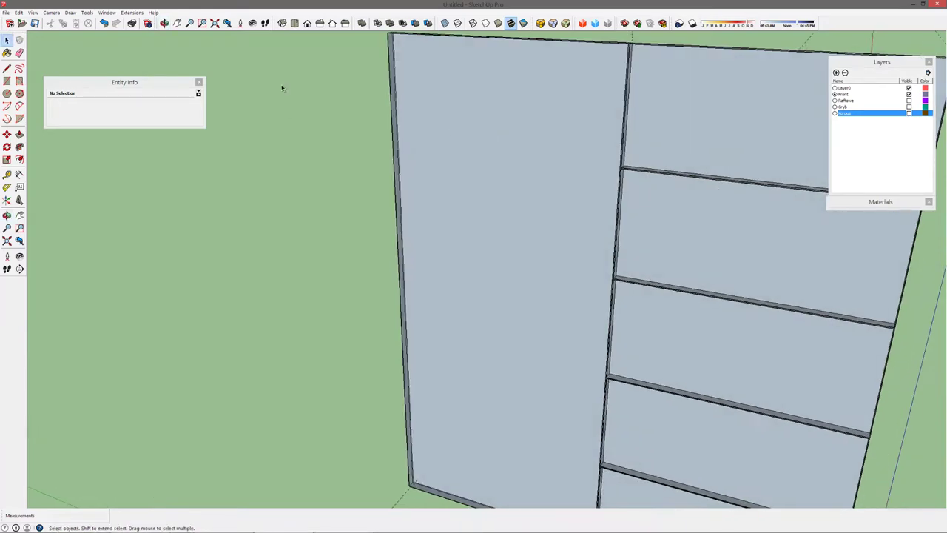
pyautogui.scroll(-3, 532, 338)
# - Finish the rectangle as a new face and select it
pyautogui.click(580, 333)
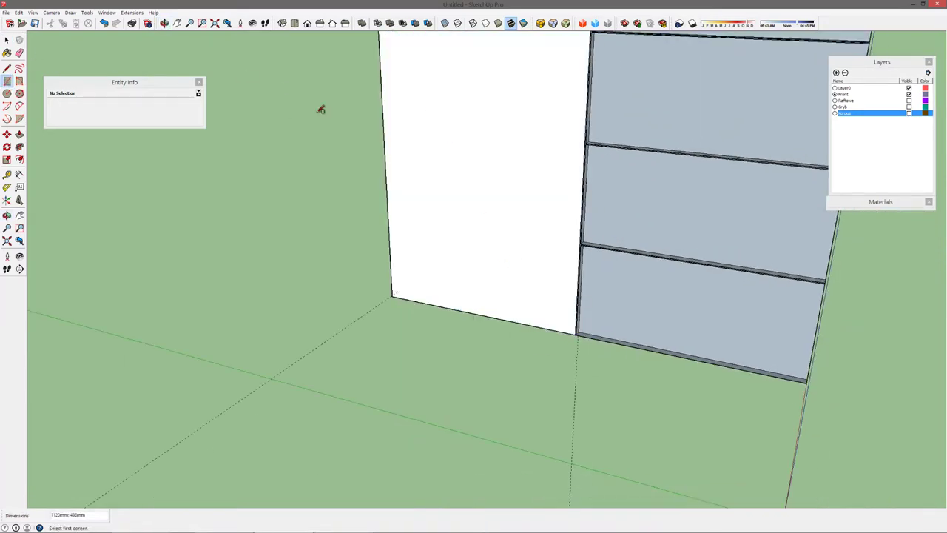
pyautogui.click(442, 142)
pyautogui.scroll(3, 400, 100)
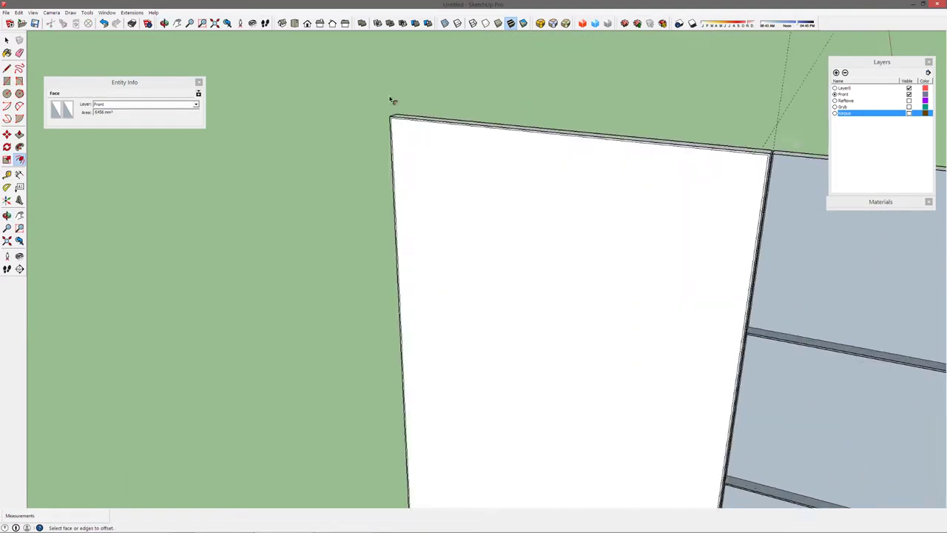
pyautogui.scroll(2, 613, 192)
pyautogui.scroll(-5, 613, 193)
pyautogui.press('space')
# - Draw a rectangle on the white door panel and check its face inside the group
pyautogui.click(385, 148)
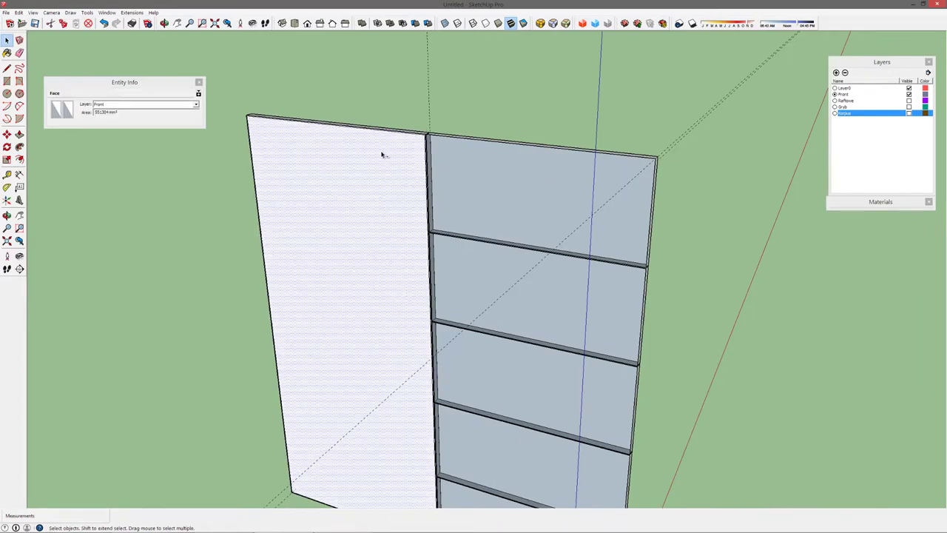
pyautogui.scroll(3, 315, 153)
pyautogui.moveTo(141, 207); pyautogui.dragTo(293, 60, button='middle')
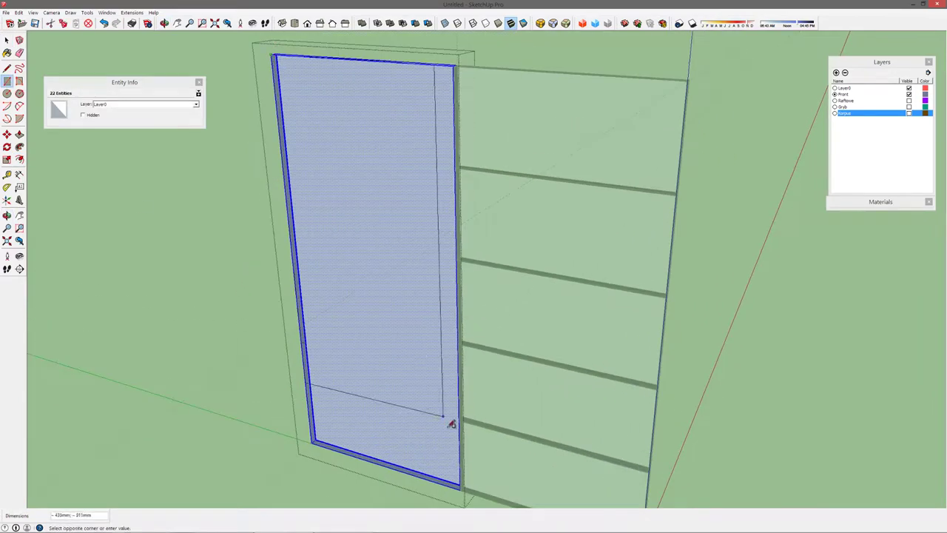
pyautogui.click(464, 488)
pyautogui.press('Escape')
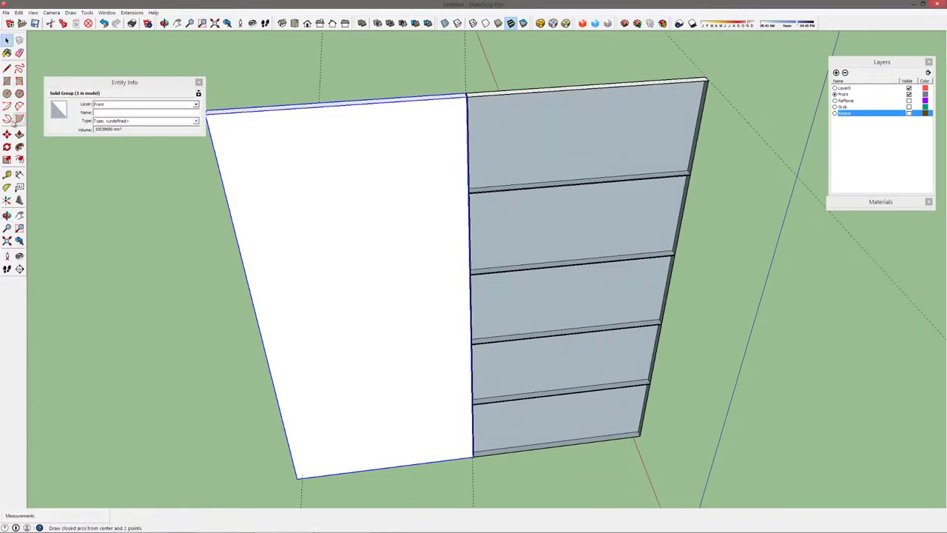
pyautogui.doubleClick(302, 175)
pyautogui.click(302, 159)
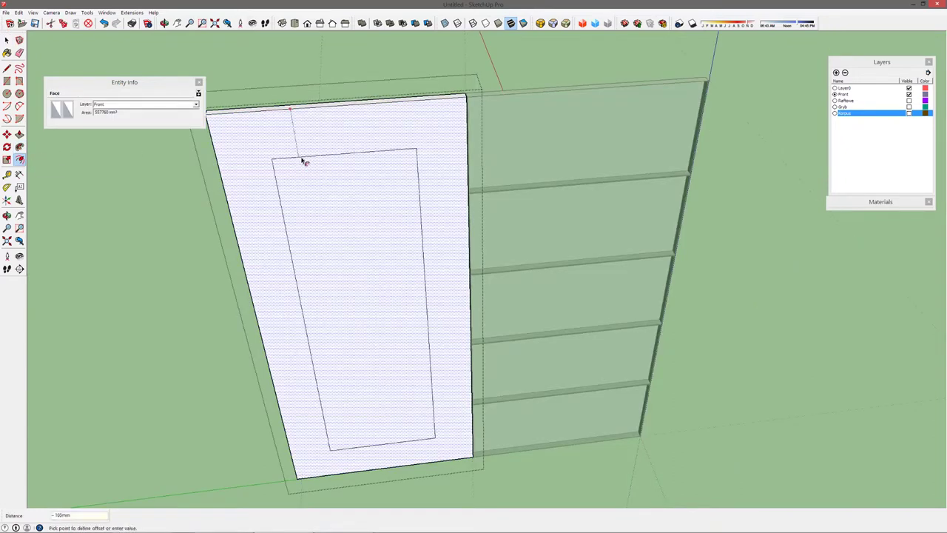
pyautogui.press('Escape')
pyautogui.moveTo(467, 76); pyautogui.dragTo(583, 118, button='middle')
pyautogui.scroll(2, 545, 175)
# - Start a new rectangle on the front panel face, fixing its first corner
pyautogui.click(6, 81)
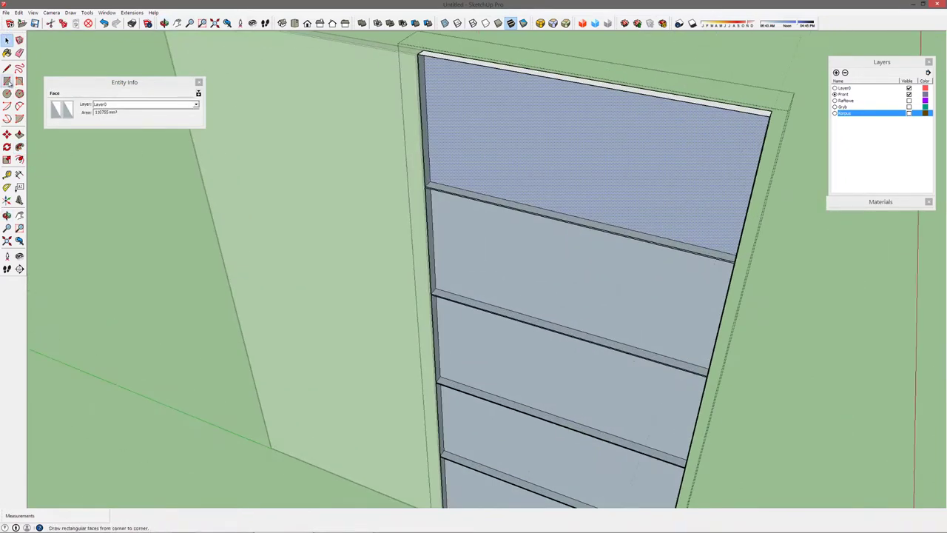
pyautogui.click(720, 266)
pyautogui.scroll(2, 720, 265)
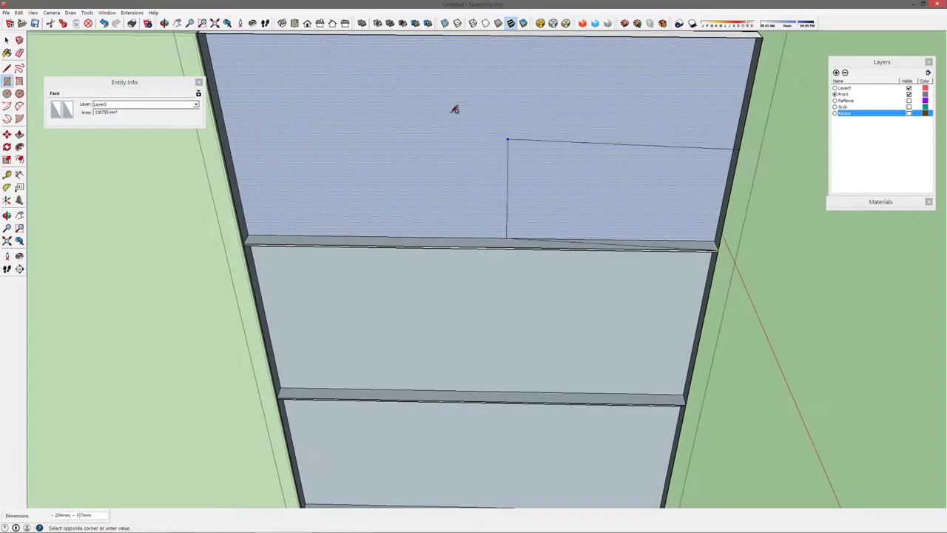
pyautogui.press('Escape')
pyautogui.moveTo(452, 106); pyautogui.dragTo(342, 64, button='middle')
pyautogui.press('space')
pyautogui.click(20, 93)
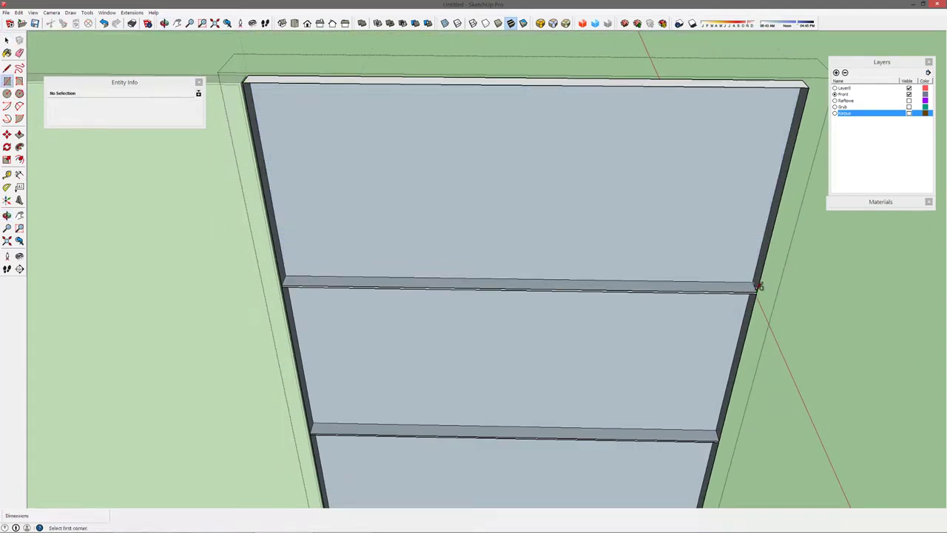
pyautogui.click(761, 289)
# - Draw two drawer-front rectangles between the horizontal edges from the Left view
pyautogui.press('space')
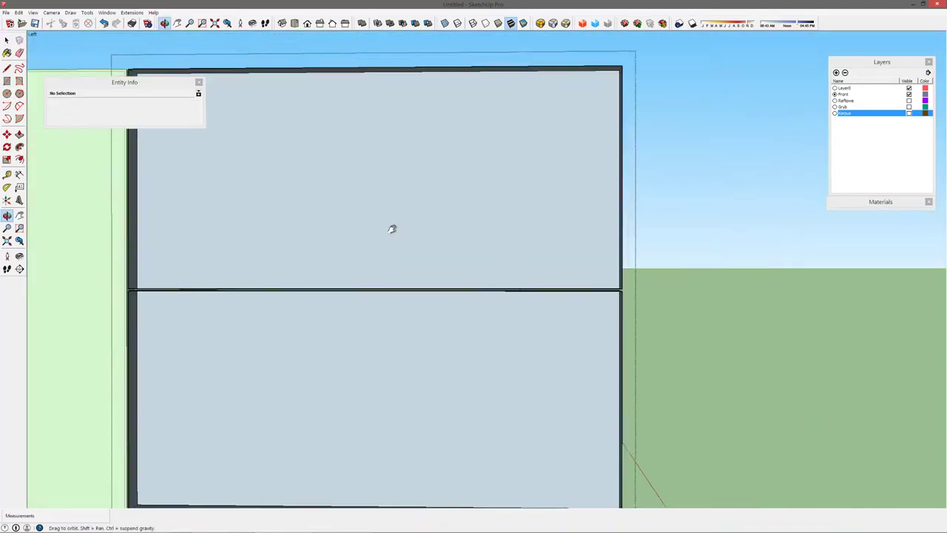
pyautogui.click(670, 363)
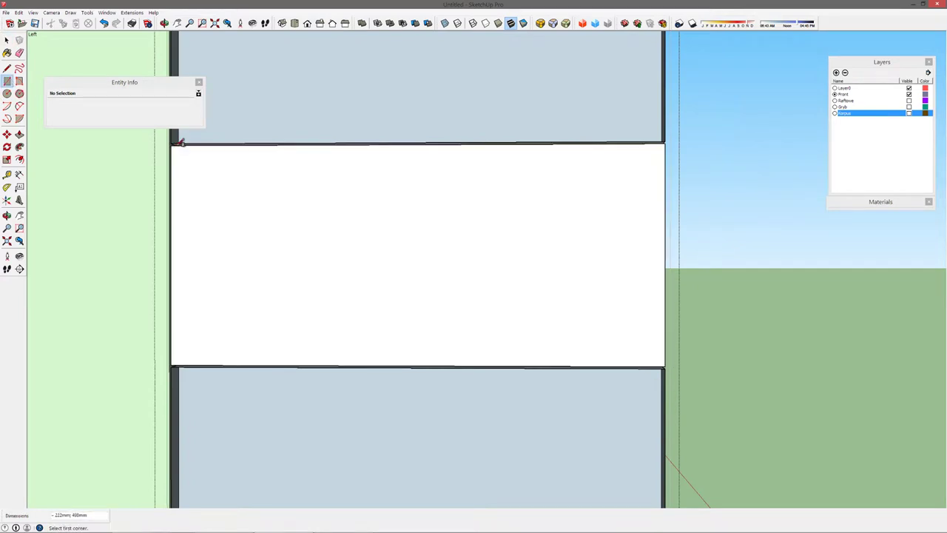
pyautogui.click(180, 142)
pyautogui.click(648, 370)
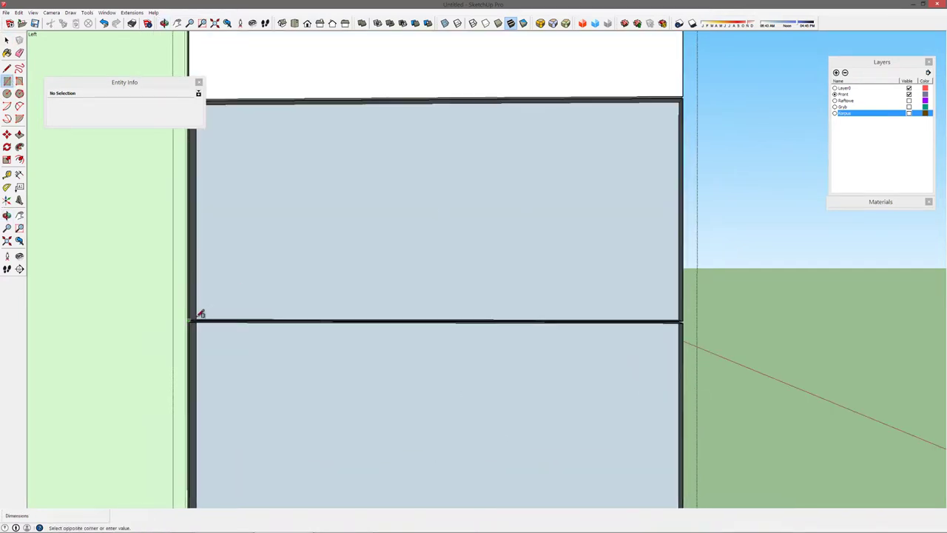
pyautogui.click(197, 319)
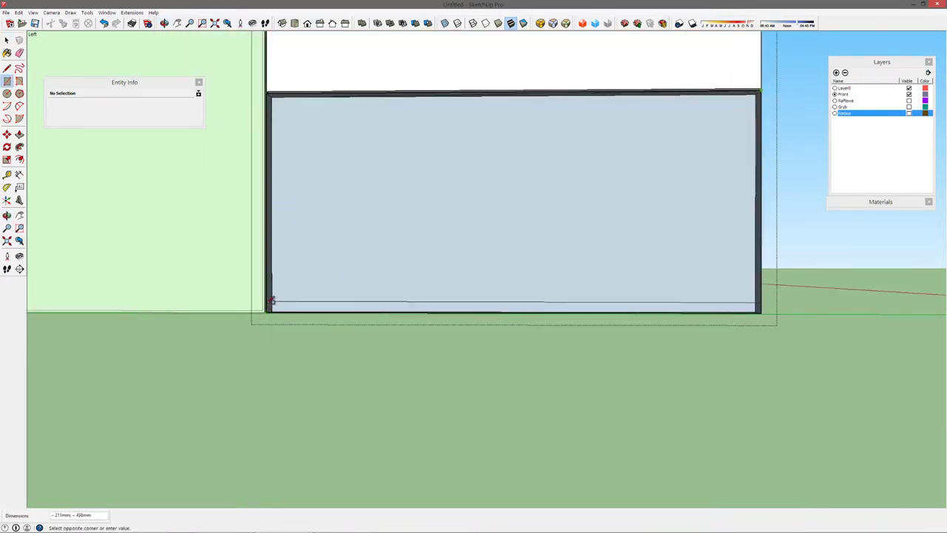
# - Hide the front wall group to expose the inner walls
pyautogui.click(369, 314)
pyautogui.moveTo(368, 314)
pyautogui.mouseDown(button='middle')
pyautogui.moveTo(473, 239)
pyautogui.moveTo(239, 214)
pyautogui.moveTo(321, 177)
pyautogui.moveTo(383, 116)
pyautogui.mouseUp(button='middle')
pyautogui.rightClick(383, 116)
pyautogui.click(422, 161)
pyautogui.moveTo(422, 161)
pyautogui.mouseDown(button='middle')
pyautogui.moveTo(702, 328)
pyautogui.moveTo(432, 127)
pyautogui.moveTo(636, 271)
pyautogui.mouseUp(button='middle')
# - Select the wall panel and open its group for editing
pyautogui.press('r')
pyautogui.press('space')
pyautogui.click(597, 201)
pyautogui.moveTo(656, 390)
pyautogui.mouseDown(button='middle')
pyautogui.moveTo(596, 200)
pyautogui.moveTo(296, 221)
pyautogui.moveTo(463, 265)
pyautogui.mouseUp(button='middle')
pyautogui.press('space')
pyautogui.doubleClick(751, 246)
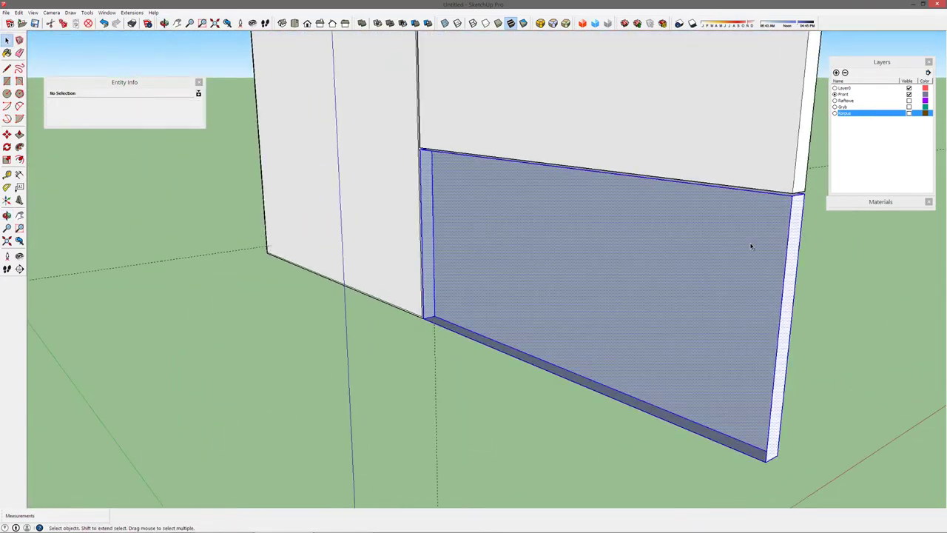
pyautogui.rightClick(579, 269)
pyautogui.click(595, 314)
# - Attempt rectangles on the lower panel, then select the whole upper panel
pyautogui.click(8, 81)
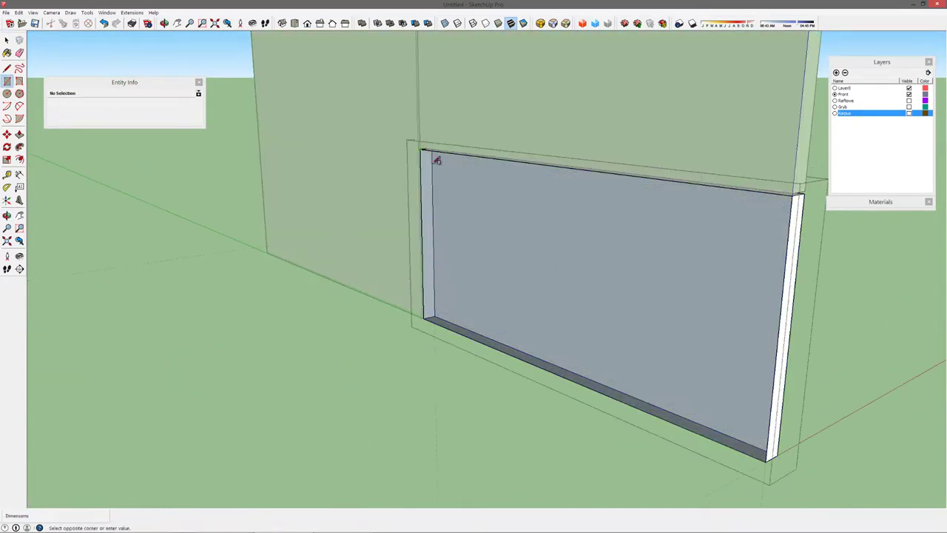
pyautogui.press('space')
pyautogui.click(708, 350)
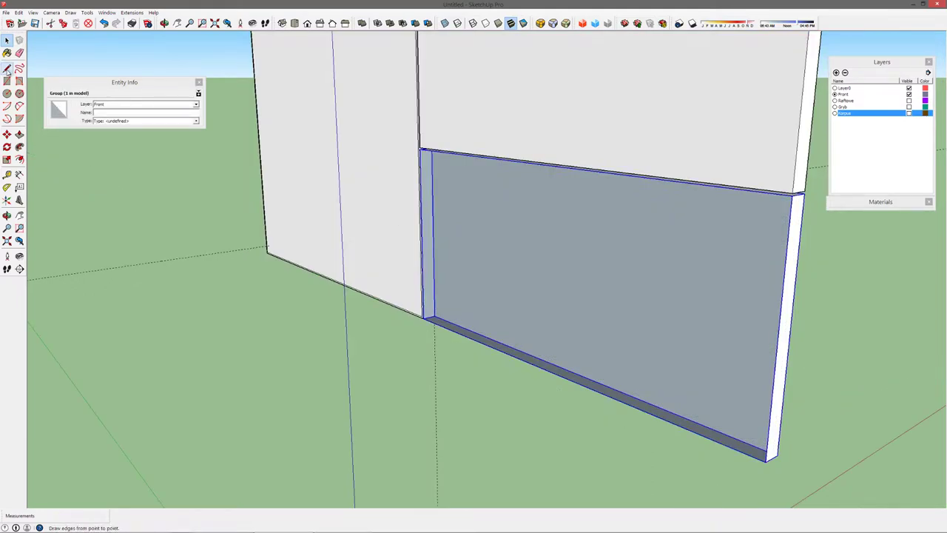
pyautogui.click(775, 428)
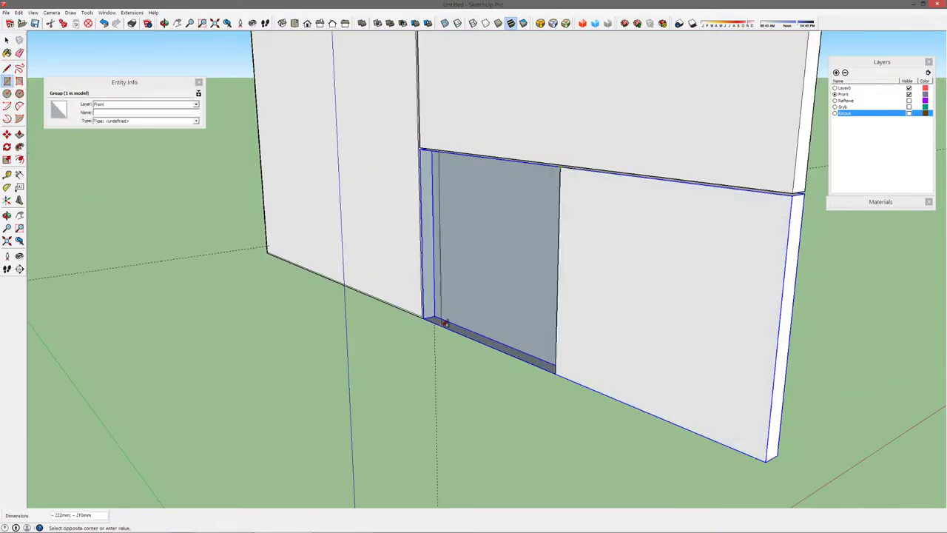
pyautogui.press('Escape')
pyautogui.moveTo(495, 311); pyautogui.dragTo(532, 125, button='middle')
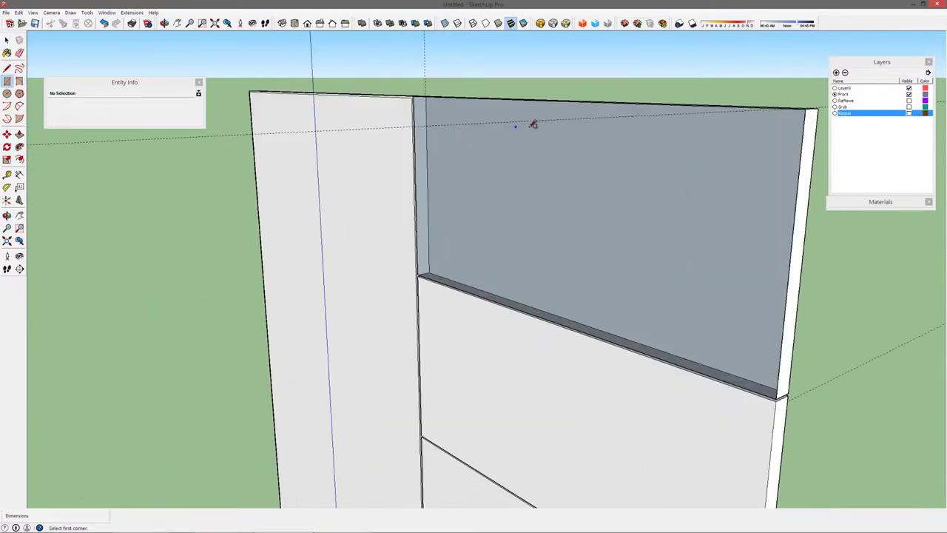
pyautogui.press('space')
pyautogui.tripleClick(736, 319)
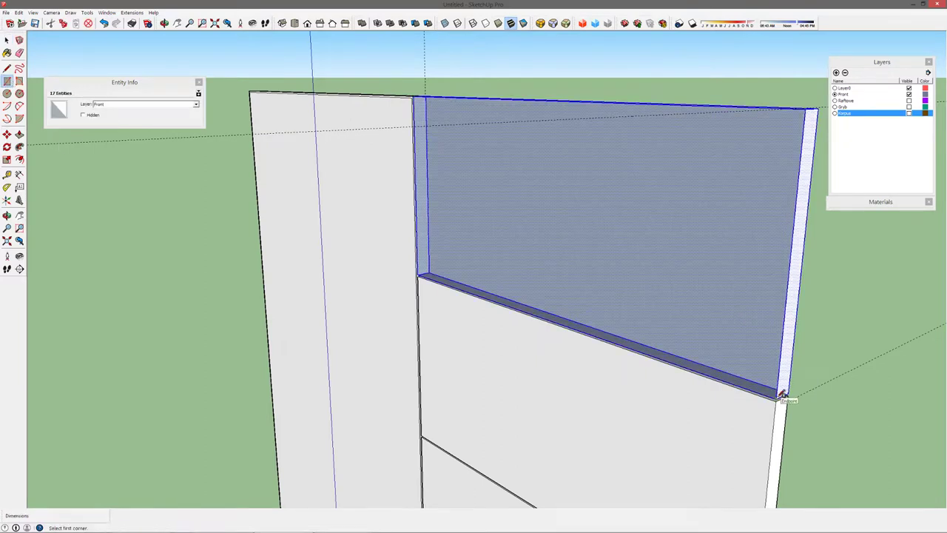
# - Draw a rectangle across the upper panel face and erase the unwanted edge
pyautogui.press('space')
pyautogui.click(774, 384)
pyautogui.click(748, 366)
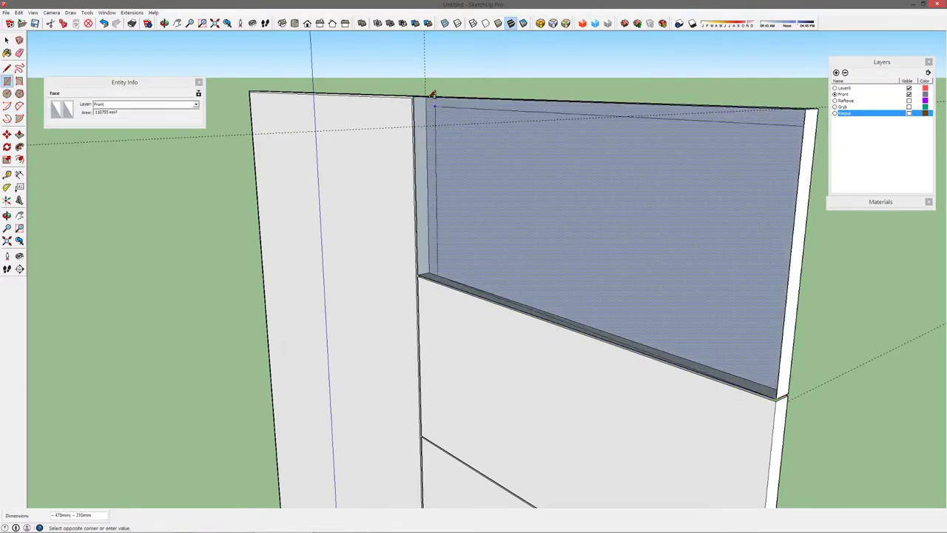
pyautogui.click(439, 92)
pyautogui.click(437, 113)
pyautogui.press('space')
pyautogui.click(440, 121)
pyautogui.moveTo(440, 121); pyautogui.dragTo(313, 215, button='middle')
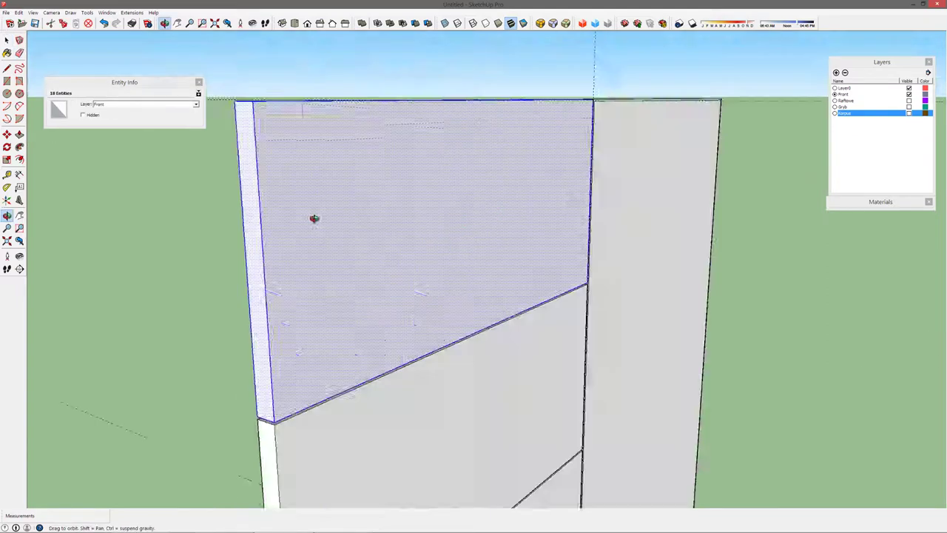
pyautogui.scroll(3, 346, 233)
# - Offset the lower drawer-front face inward and confirm the distance
pyautogui.click(19, 160)
pyautogui.click(185, 164)
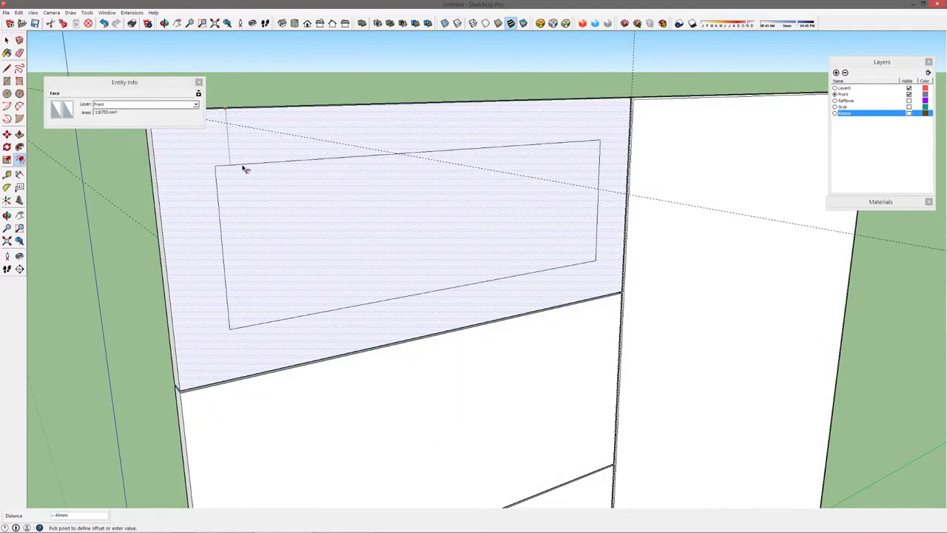
pyautogui.press('Escape')
pyautogui.moveTo(274, 410); pyautogui.dragTo(296, 423, button='middle')
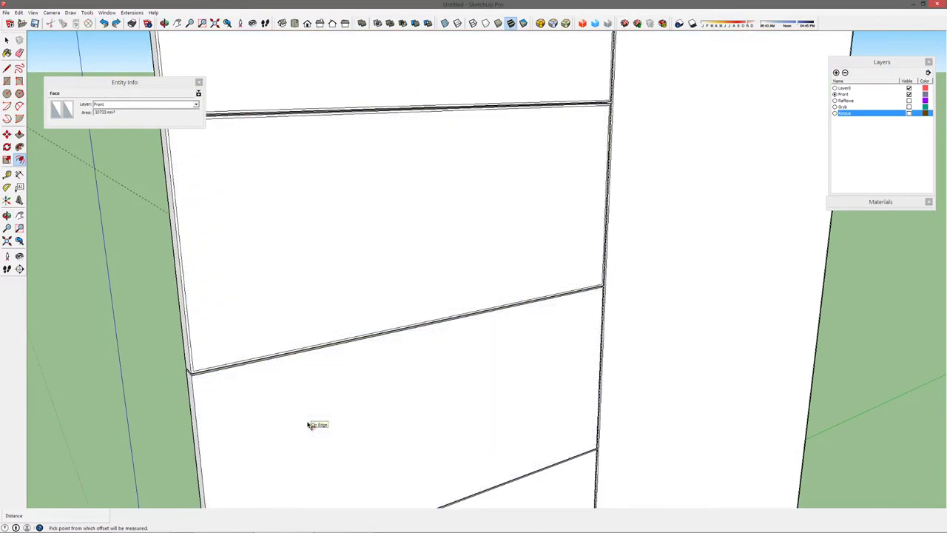
pyautogui.click(303, 418)
pyautogui.moveTo(247, 402)
pyautogui.mouseDown(button='middle')
pyautogui.moveTo(284, 180)
pyautogui.moveTo(273, 272)
pyautogui.mouseUp(button='middle')
pyautogui.press('Return')
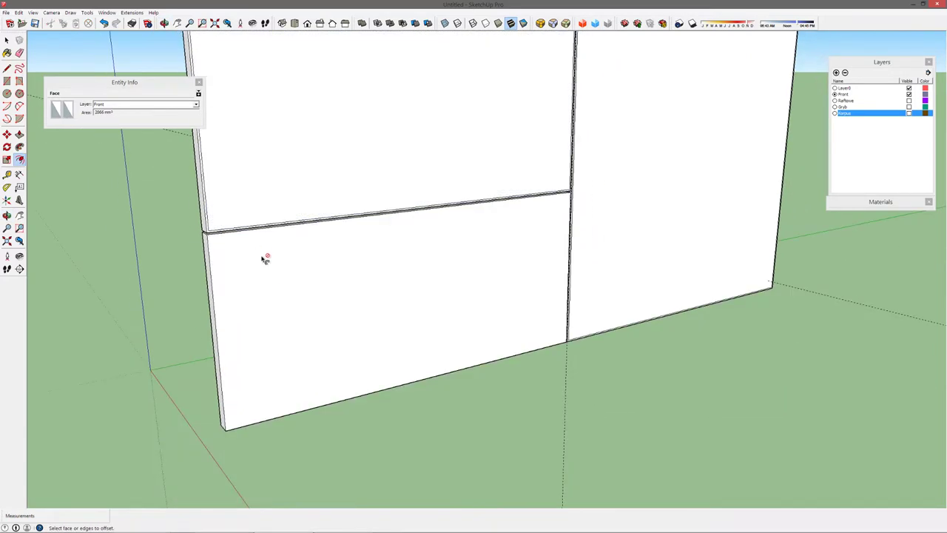
pyautogui.press('space')
# - Select the upper and middle drawer fronts and view the whole cabinet front
pyautogui.click(262, 262)
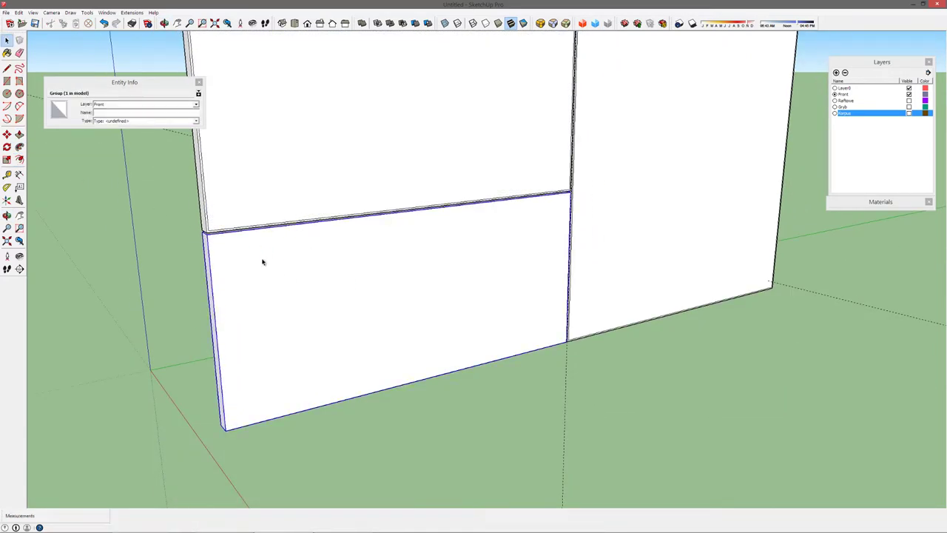
pyautogui.doubleClick(262, 262)
pyautogui.click(262, 268)
pyautogui.click(257, 186)
pyautogui.click(321, 327)
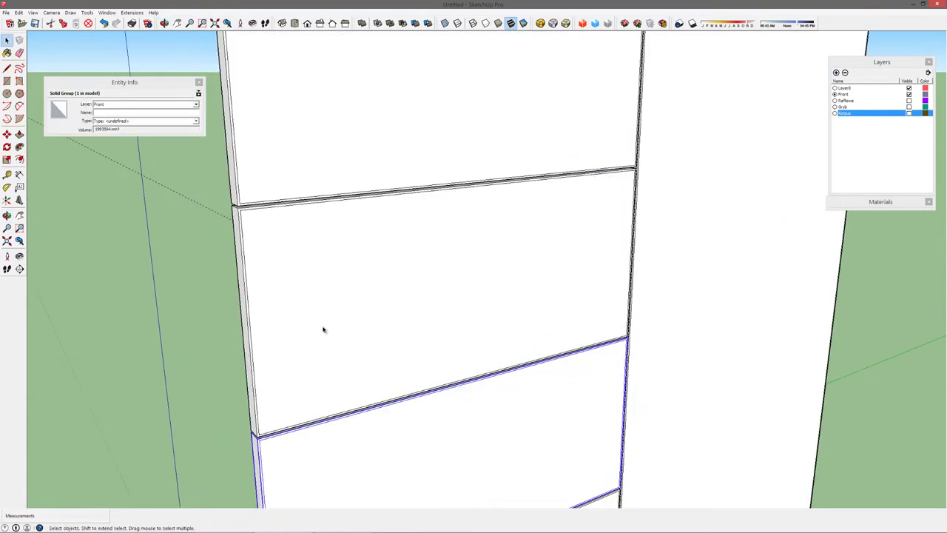
pyautogui.click(296, 161)
pyautogui.click(277, 330)
pyautogui.click(277, 122)
pyautogui.moveTo(277, 122); pyautogui.dragTo(330, 358, button='middle')
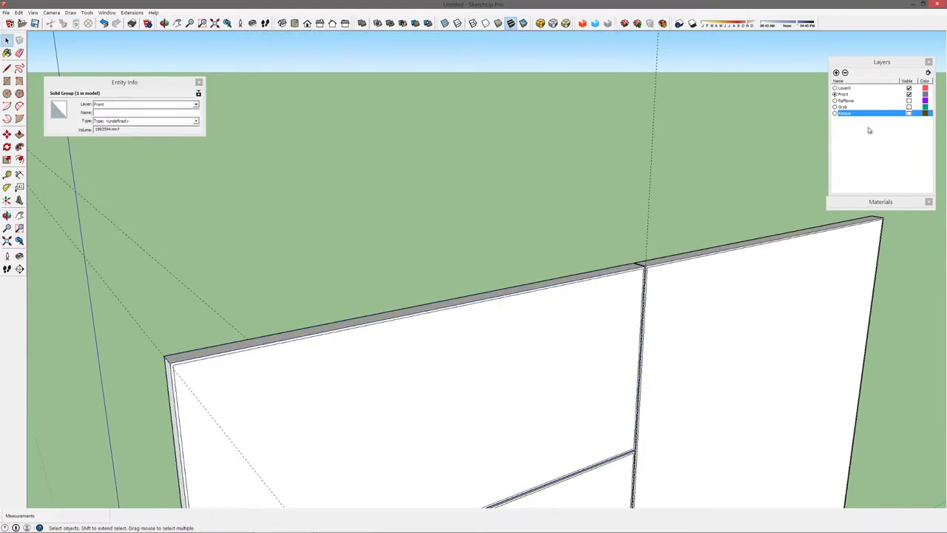
# - Make Layer0 current, hide the Grub layer, and view the drawer fronts frontally
pyautogui.scroll(-1, 331, 357)
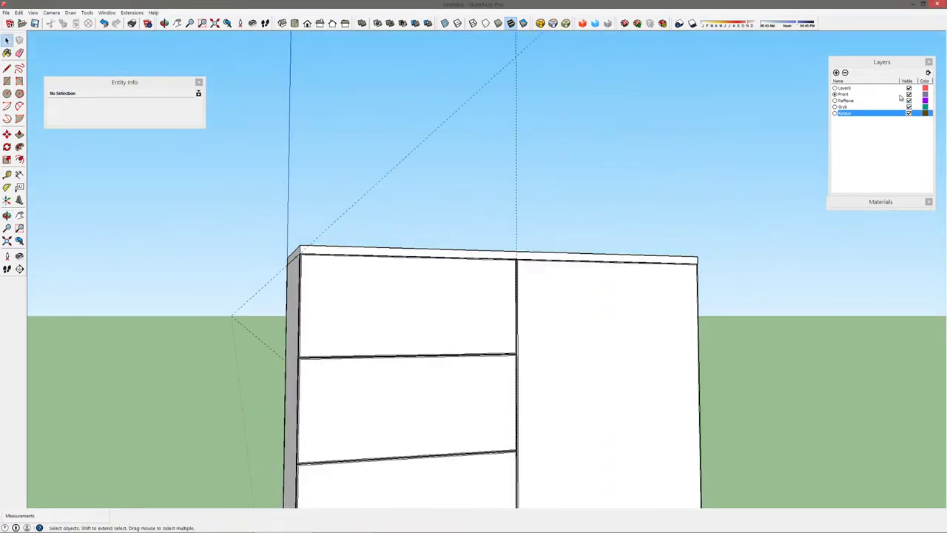
pyautogui.click(835, 88)
pyautogui.click(909, 107)
pyautogui.moveTo(474, 370)
pyautogui.mouseDown(button='middle')
pyautogui.moveTo(400, 416)
pyautogui.moveTo(829, 387)
pyautogui.mouseUp(button='middle')
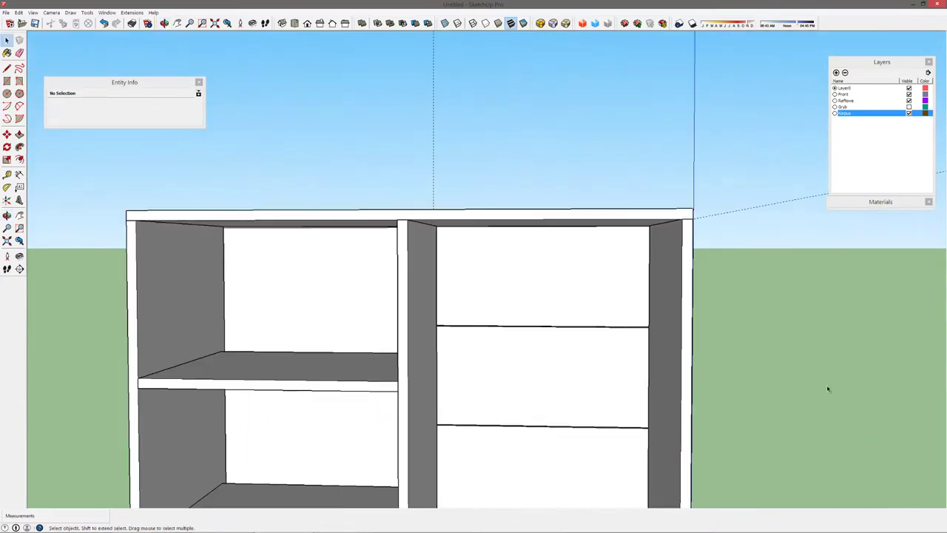
pyautogui.scroll(3, 568, 323)
pyautogui.click(348, 162)
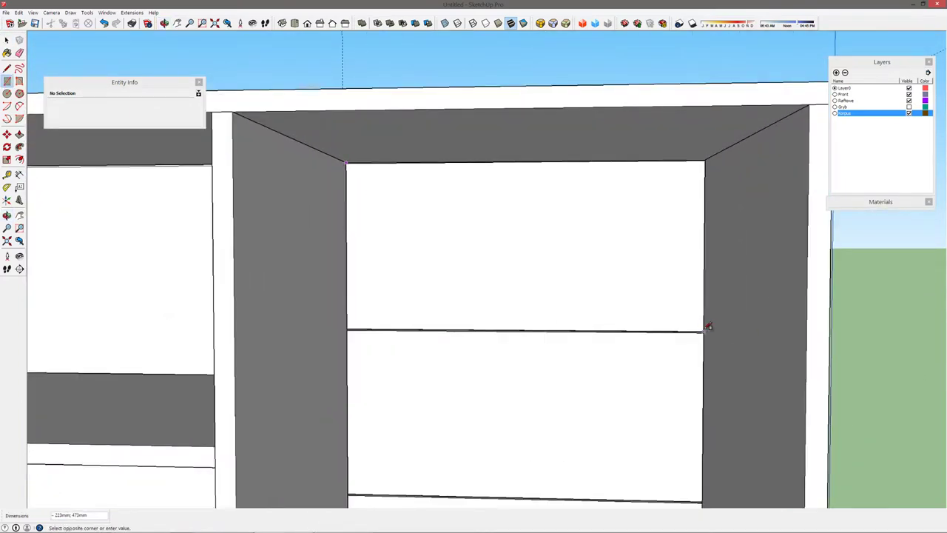
pyautogui.scroll(-2, 694, 322)
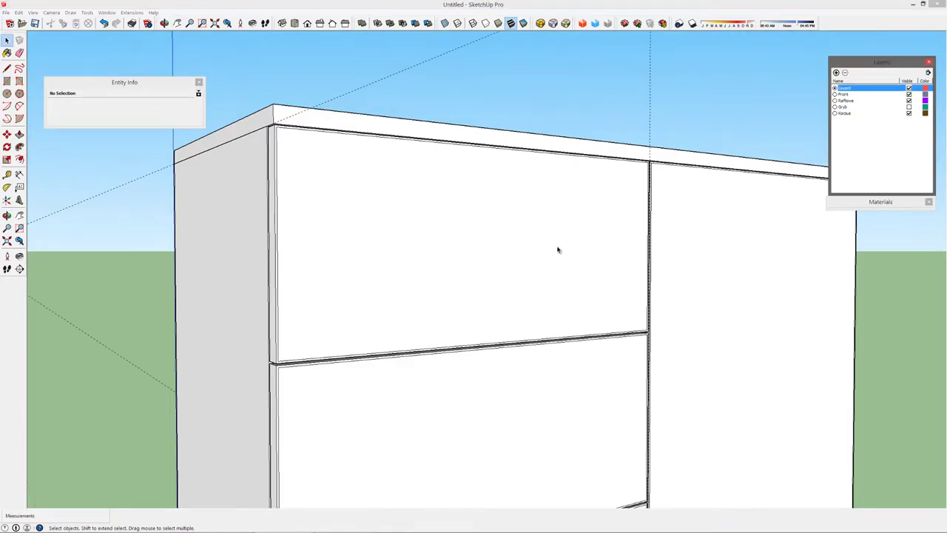
pyautogui.moveTo(558, 250)
pyautogui.mouseDown(button='middle')
pyautogui.moveTo(573, 281)
pyautogui.moveTo(630, 163)
pyautogui.moveTo(537, 338)
pyautogui.moveTo(563, 232)
pyautogui.mouseUp(button='middle')
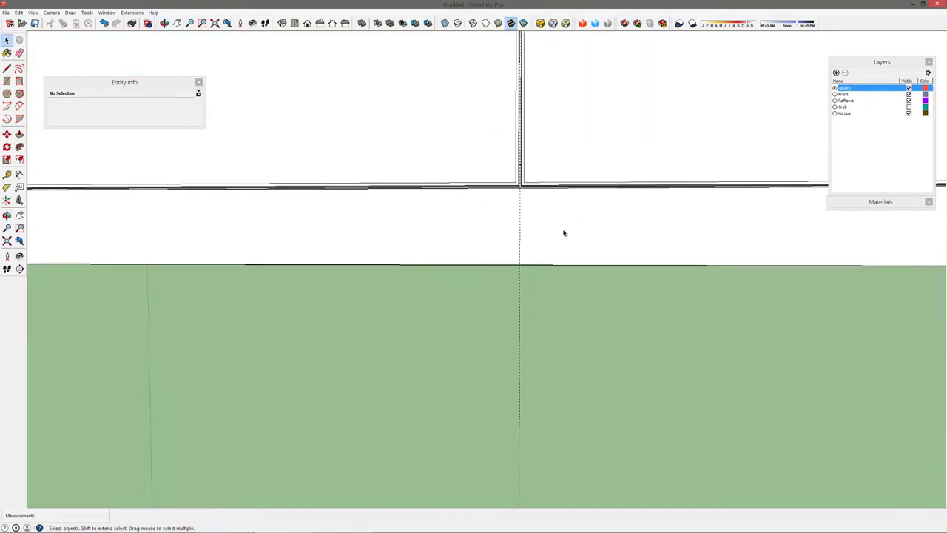
pyautogui.scroll(-3, 563, 228)
# - Move the six selected fronts into place on the cabinet
pyautogui.hotkey('shift', 'z')
pyautogui.scroll(6, 602, 408)
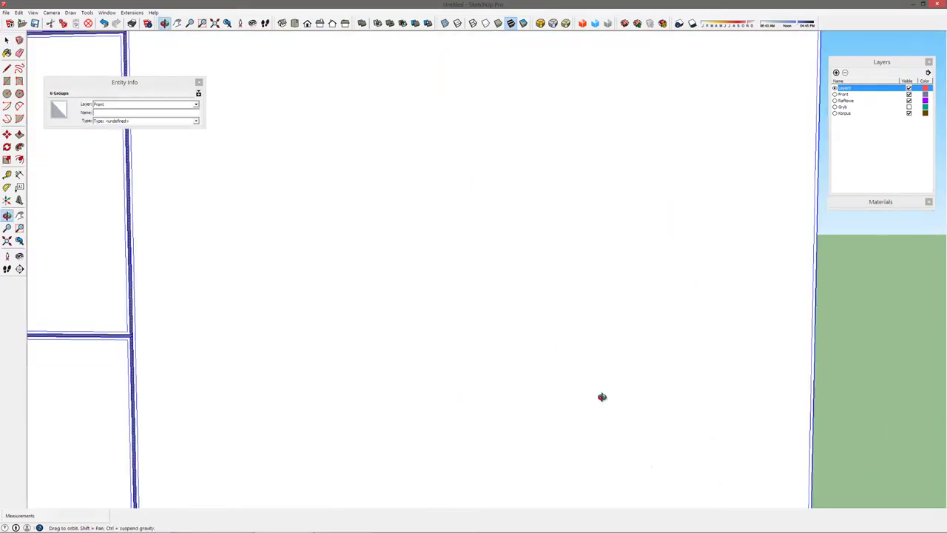
pyautogui.scroll(3, 642, 321)
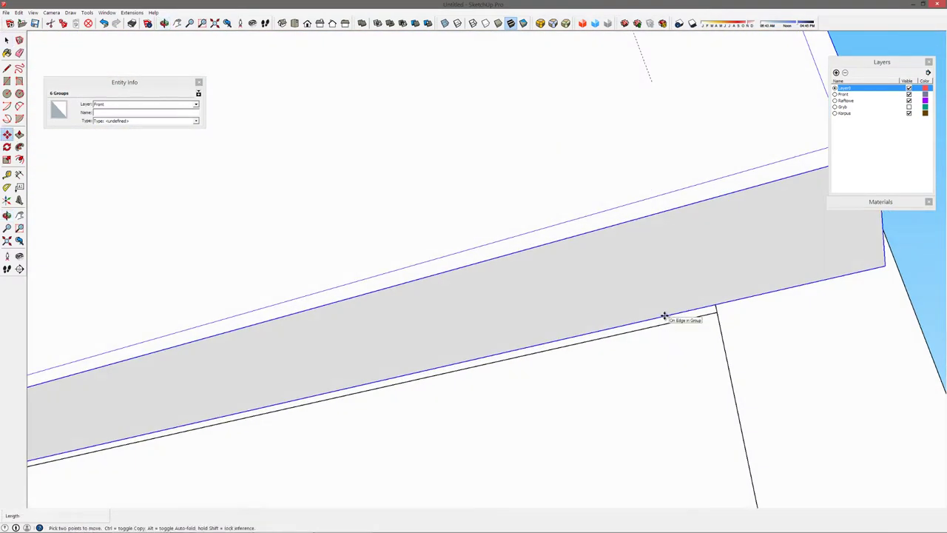
pyautogui.scroll(1, 666, 319)
pyautogui.moveTo(665, 324)
pyautogui.mouseDown(button='middle')
pyautogui.moveTo(510, 308)
pyautogui.moveTo(258, 165)
pyautogui.mouseUp(button='middle')
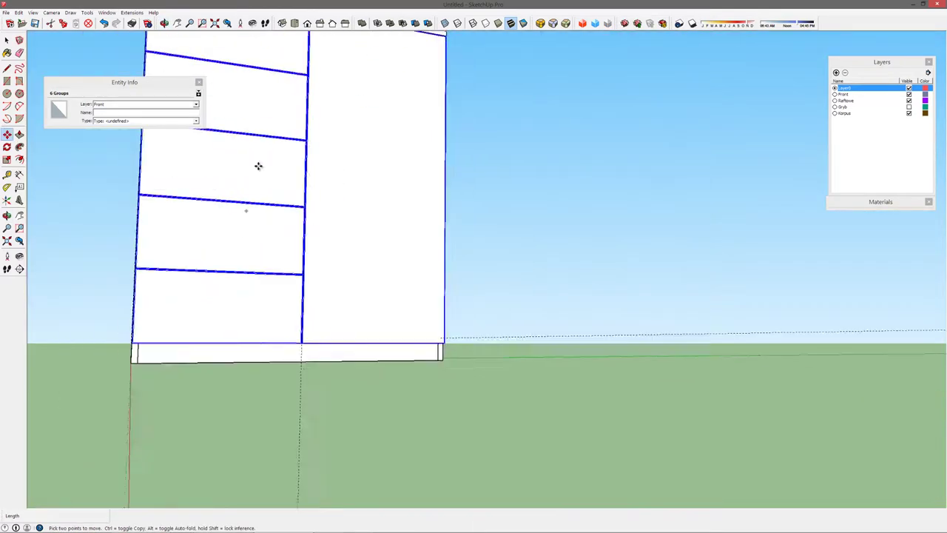
pyautogui.press('space')
# - Delete the leftover guide line and look into the cabinet interior
pyautogui.scroll(3, 390, 133)
pyautogui.click(361, 183)
pyautogui.press('Delete')
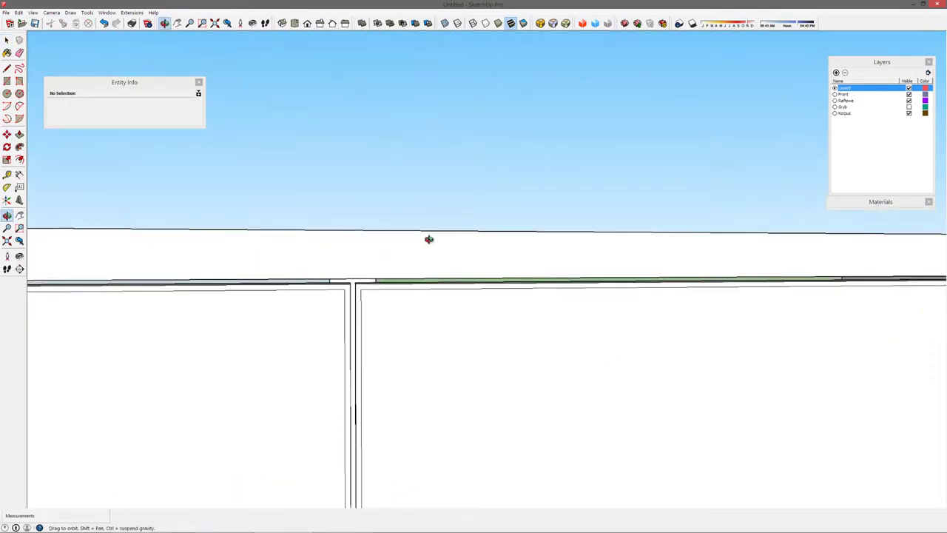
pyautogui.scroll(2, 296, 301)
pyautogui.scroll(2, 351, 373)
pyautogui.scroll(-3, 352, 373)
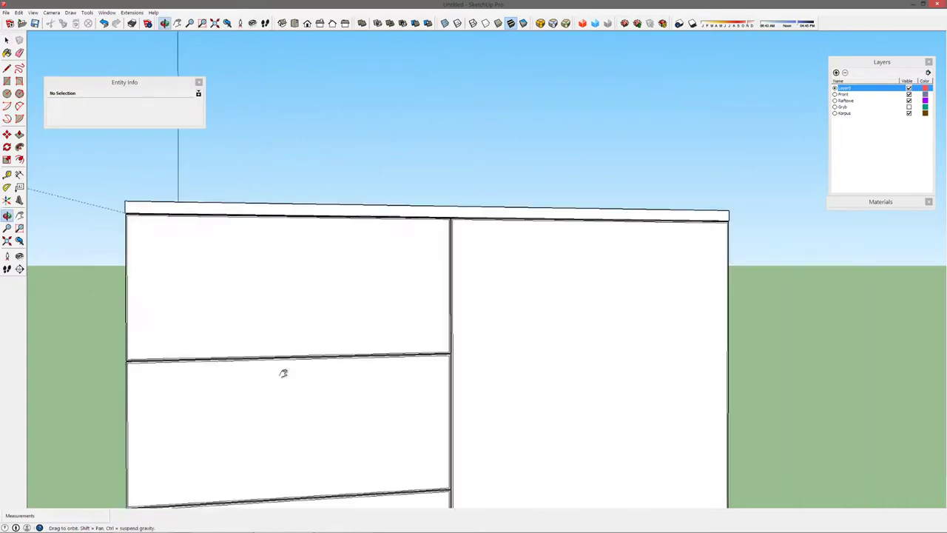
pyautogui.scroll(-2, 283, 372)
pyautogui.moveTo(156, 383); pyautogui.dragTo(719, 397, button='middle')
pyautogui.scroll(4, 400, 311)
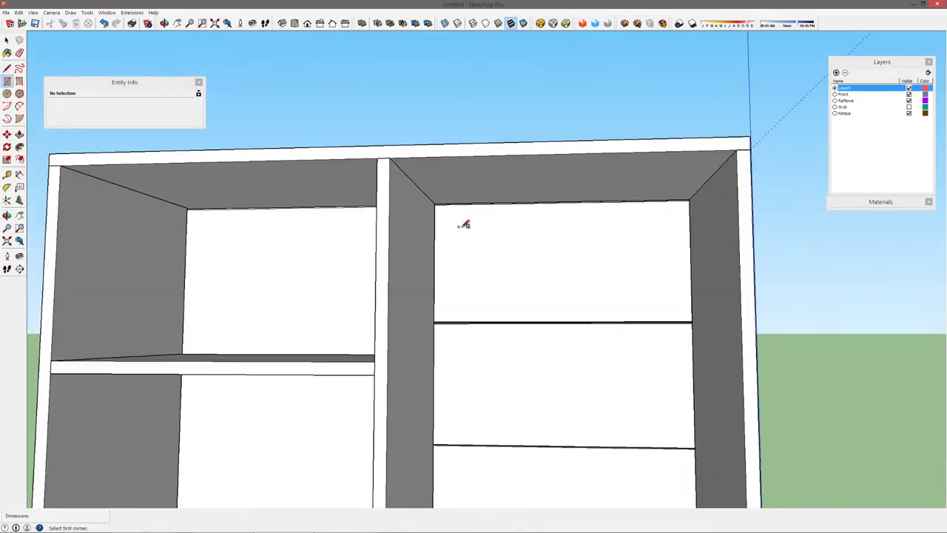
# - Hide the Raftove layer while keeping Korpus visible and Layer0 current
pyautogui.scroll(3, 518, 252)
pyautogui.moveTo(575, 275); pyautogui.dragTo(587, 230, button='middle')
pyautogui.press('space')
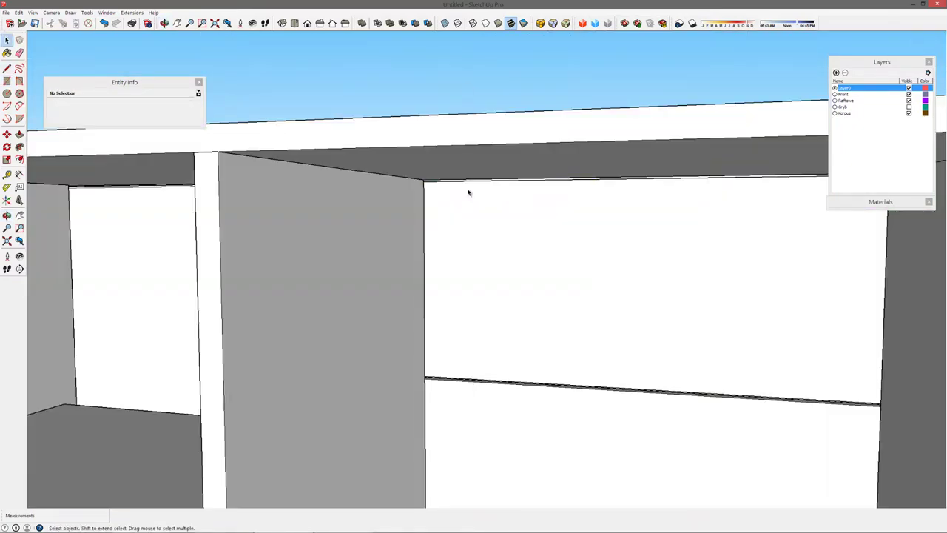
pyautogui.click(465, 133)
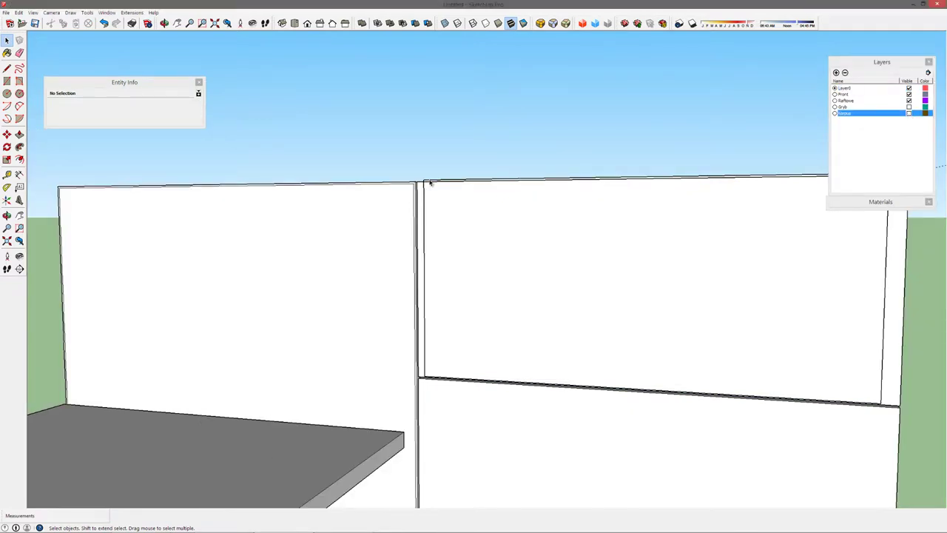
pyautogui.click(430, 183)
pyautogui.click(844, 94)
pyautogui.click(909, 100)
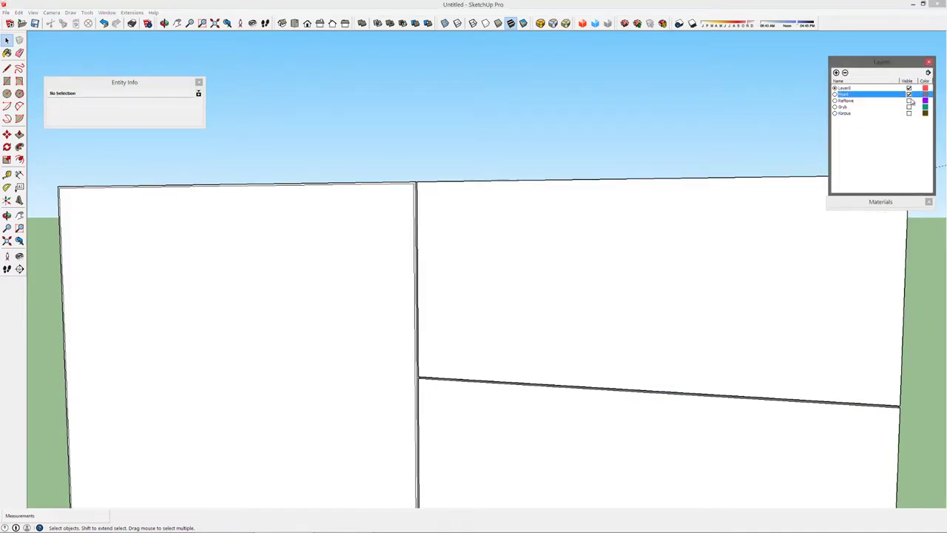
pyautogui.click(909, 112)
pyautogui.click(908, 107)
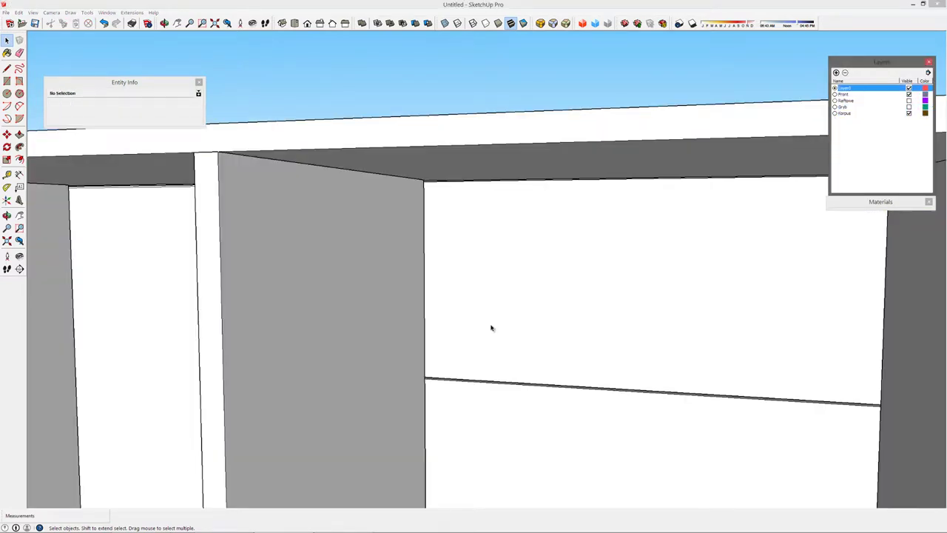
# - Measure a drawer front's height from top edge to bottom with the Tape Measure
pyautogui.moveTo(492, 328)
pyautogui.mouseDown(button='middle')
pyautogui.moveTo(431, 254)
pyautogui.moveTo(763, 259)
pyautogui.moveTo(598, 264)
pyautogui.moveTo(330, 250)
pyautogui.moveTo(372, 220)
pyautogui.moveTo(499, 349)
pyautogui.moveTo(647, 294)
pyautogui.moveTo(501, 271)
pyautogui.moveTo(488, 228)
pyautogui.mouseUp(button='middle')
pyautogui.scroll(-2, 501, 272)
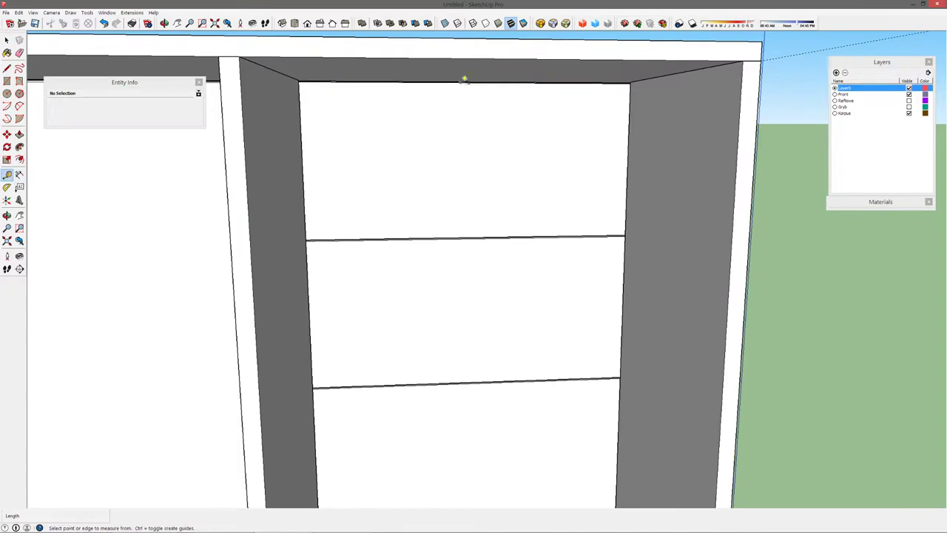
pyautogui.scroll(3, 451, 78)
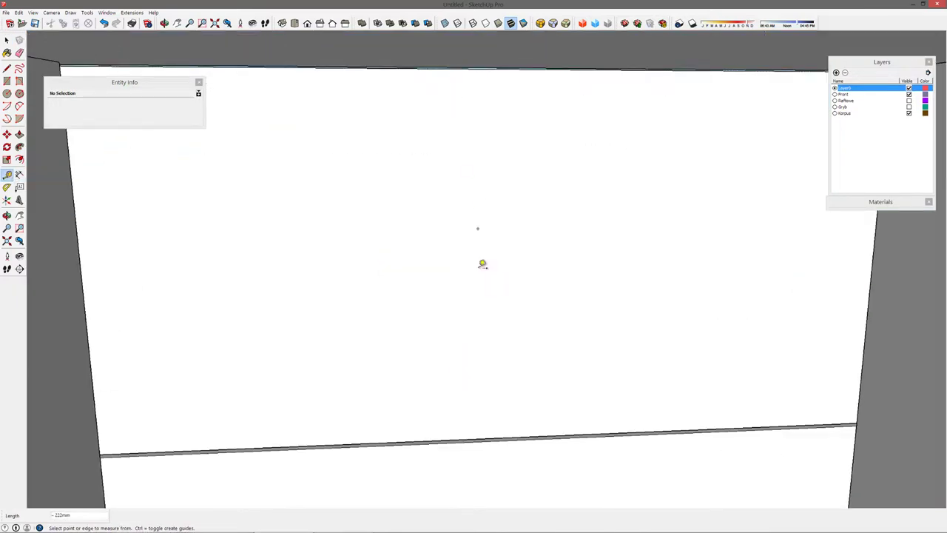
pyautogui.scroll(-3, 482, 265)
pyautogui.click(392, 68)
pyautogui.click(405, 303)
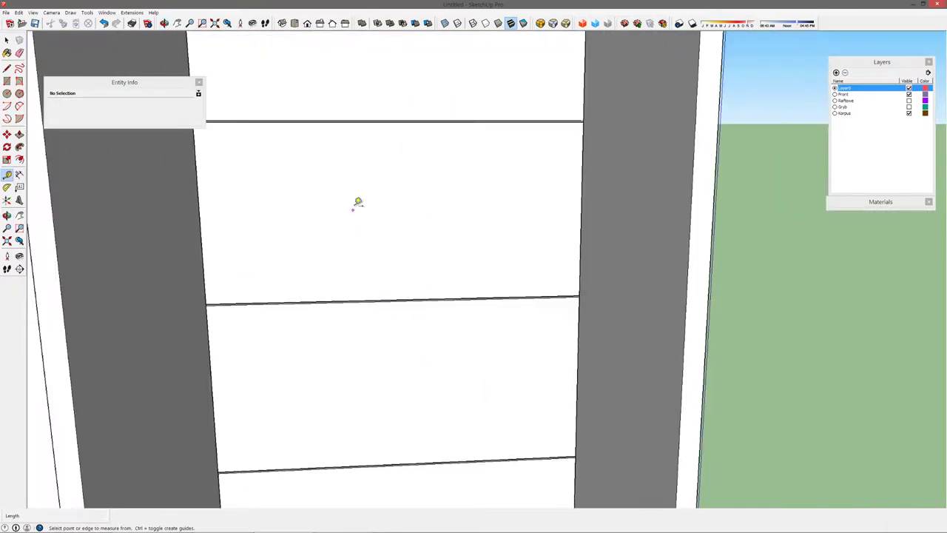
pyautogui.scroll(-3, 356, 202)
pyautogui.scroll(3, 286, 257)
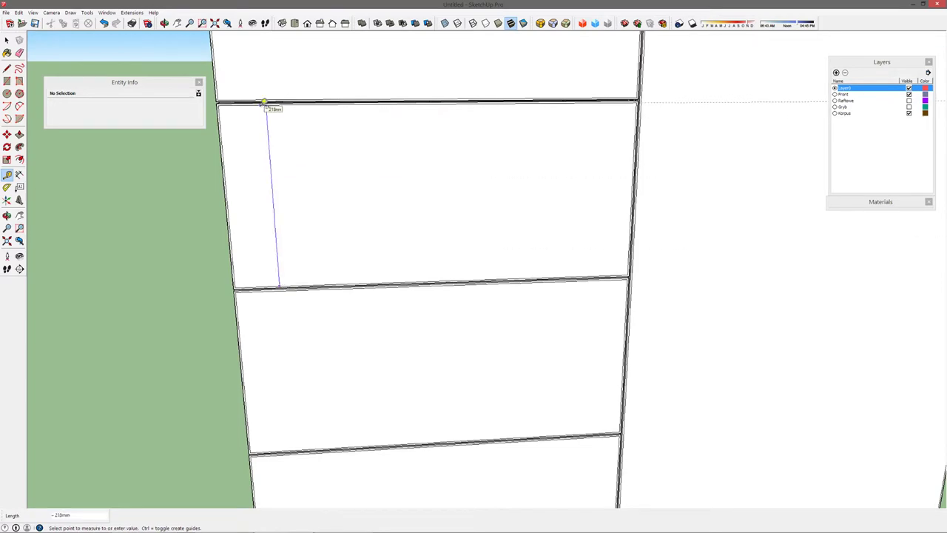
pyautogui.press('space')
pyautogui.scroll(-3, 415, 177)
pyautogui.scroll(-2, 518, 281)
pyautogui.scroll(3, 515, 205)
pyautogui.scroll(3, 516, 205)
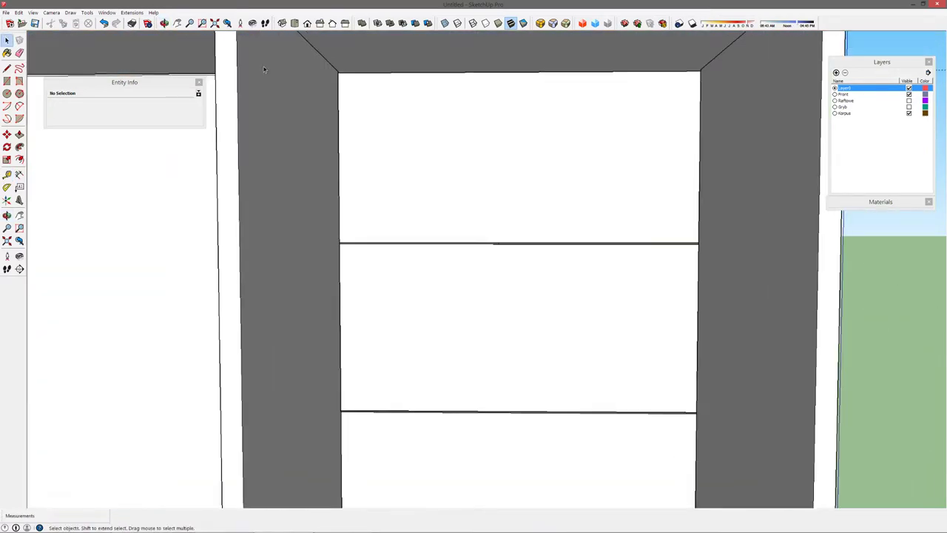
pyautogui.click(132, 12)
# - Set the Model Info length precision to 0,0mm and close the dialog
pyautogui.click(156, 44)
pyautogui.click(489, 276)
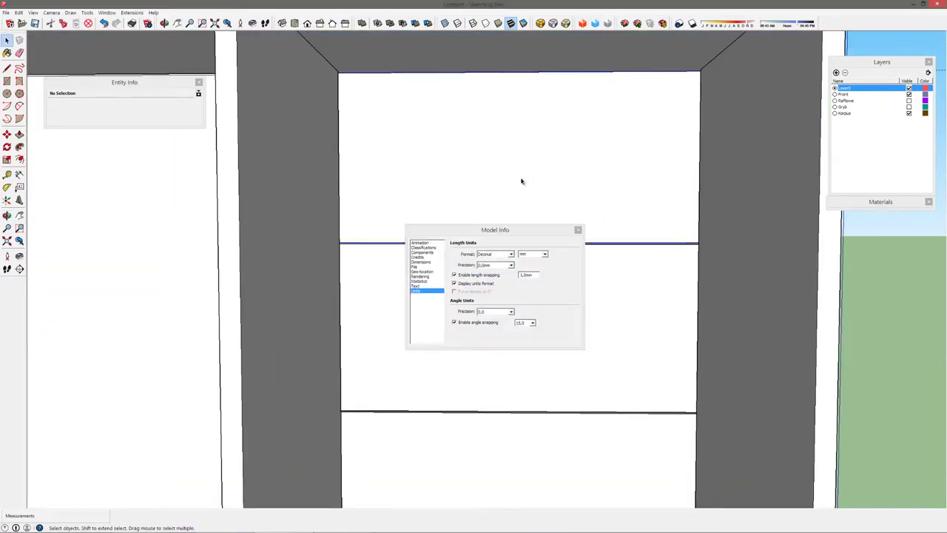
pyautogui.click(523, 180)
pyautogui.press('t')
pyautogui.click(578, 230)
# - Re-measure the drawer fronts at roughly 220 mm and orbit into the open compartment
pyautogui.click(516, 399)
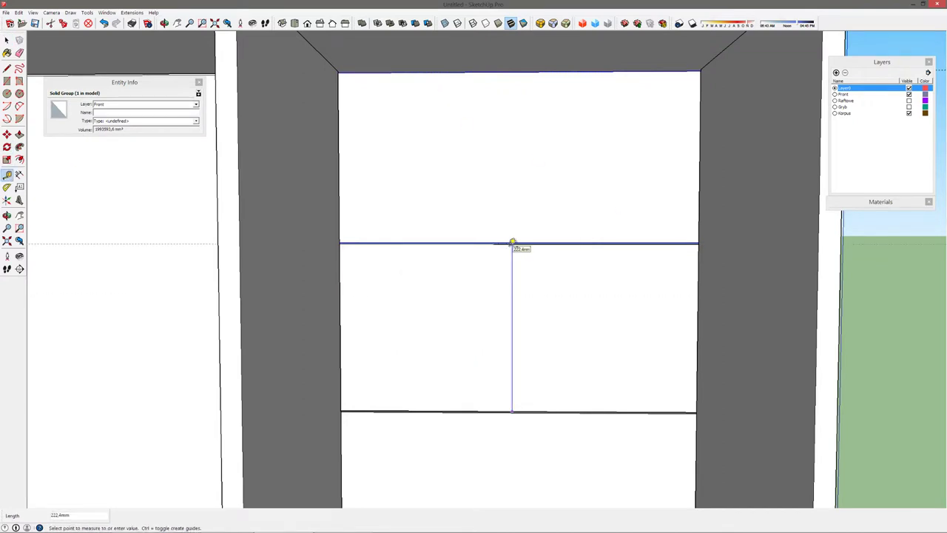
pyautogui.moveTo(657, 263); pyautogui.dragTo(373, 226, button='middle')
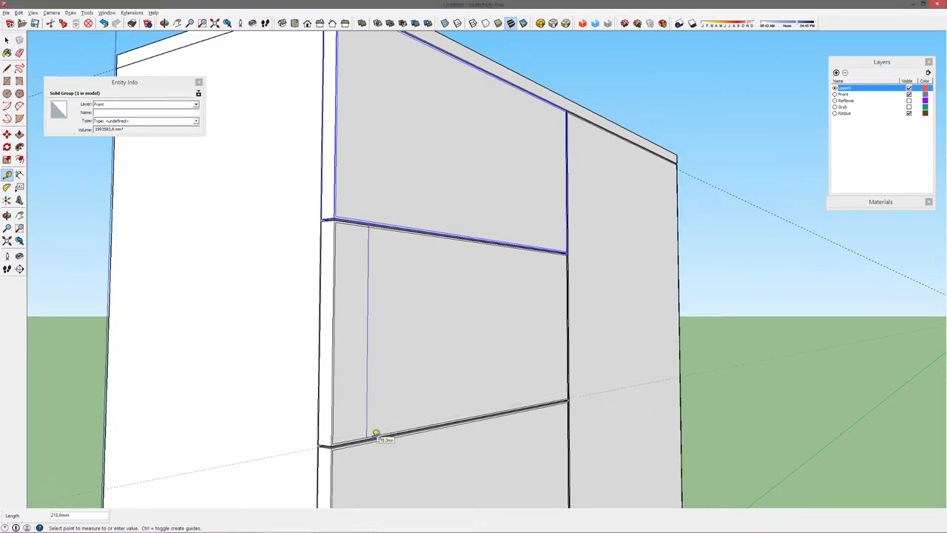
pyautogui.scroll(-3, 376, 430)
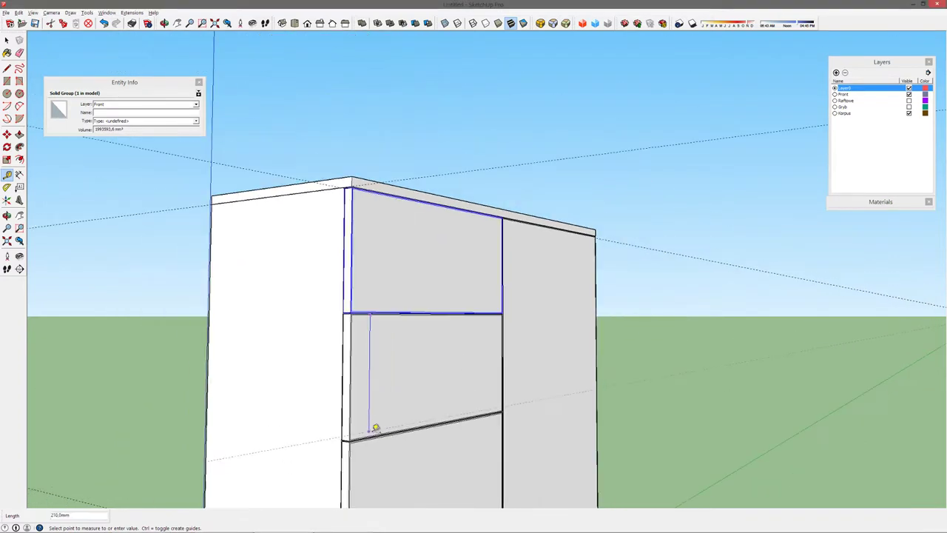
pyautogui.click(142, 314)
pyautogui.moveTo(400, 403)
pyautogui.mouseDown(button='middle')
pyautogui.moveTo(363, 220)
pyautogui.moveTo(596, 282)
pyautogui.mouseUp(button='middle')
pyautogui.scroll(4, 489, 243)
# - Draw a rectangle across the top right drawer opening and select its face
pyautogui.keyDown('shift'); pyautogui.moveTo(489, 243); pyautogui.dragTo(489, 357, button='middle'); pyautogui.keyUp('shift')
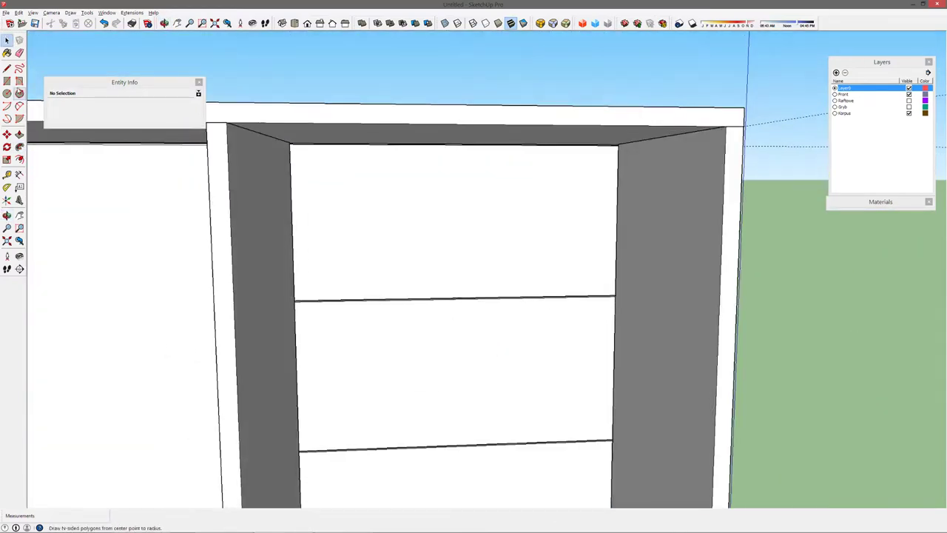
pyautogui.scroll(2, 296, 299)
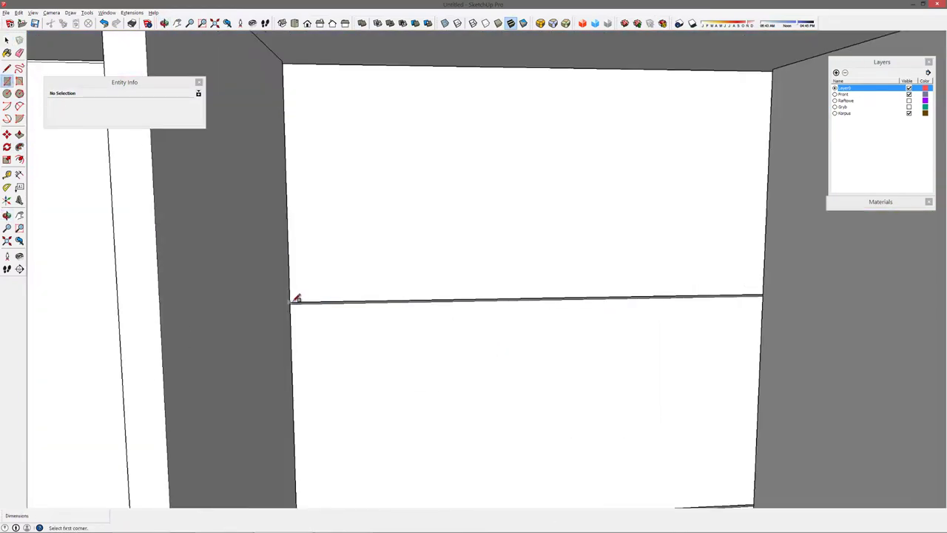
pyautogui.click(776, 71)
pyautogui.scroll(3, 776, 71)
pyautogui.press('space')
pyautogui.click(466, 175)
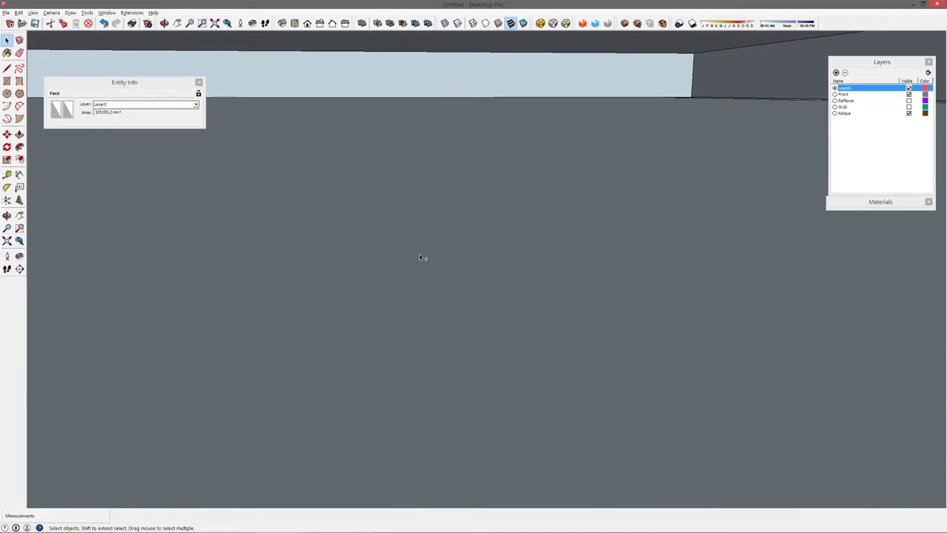
# - Offset the rectangle's edges 10 mm inward
pyautogui.moveTo(422, 258)
pyautogui.mouseDown(button='middle')
pyautogui.moveTo(466, 253)
pyautogui.moveTo(400, 382)
pyautogui.moveTo(467, 271)
pyautogui.moveTo(396, 298)
pyautogui.moveTo(397, 343)
pyautogui.mouseUp(button='middle')
pyautogui.scroll(-2, 421, 337)
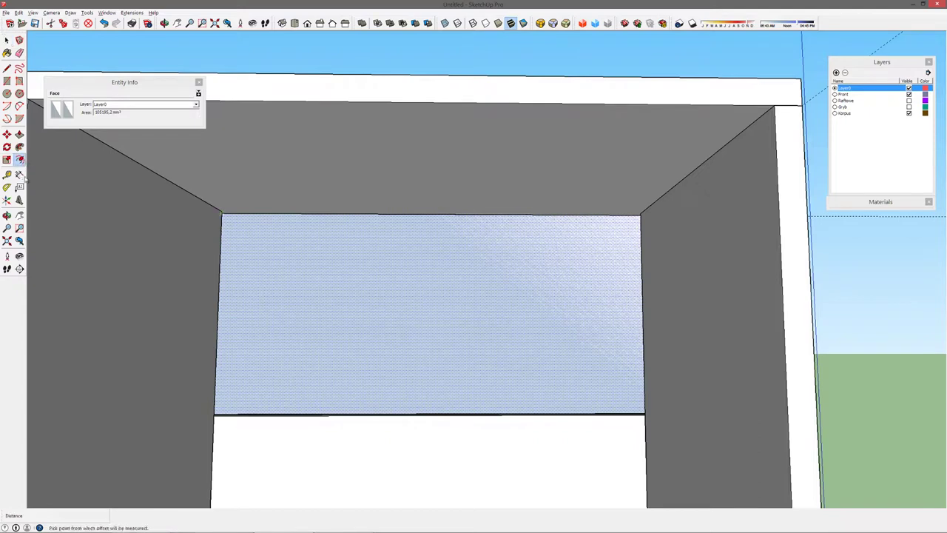
pyautogui.write('10')
pyautogui.press('Return')
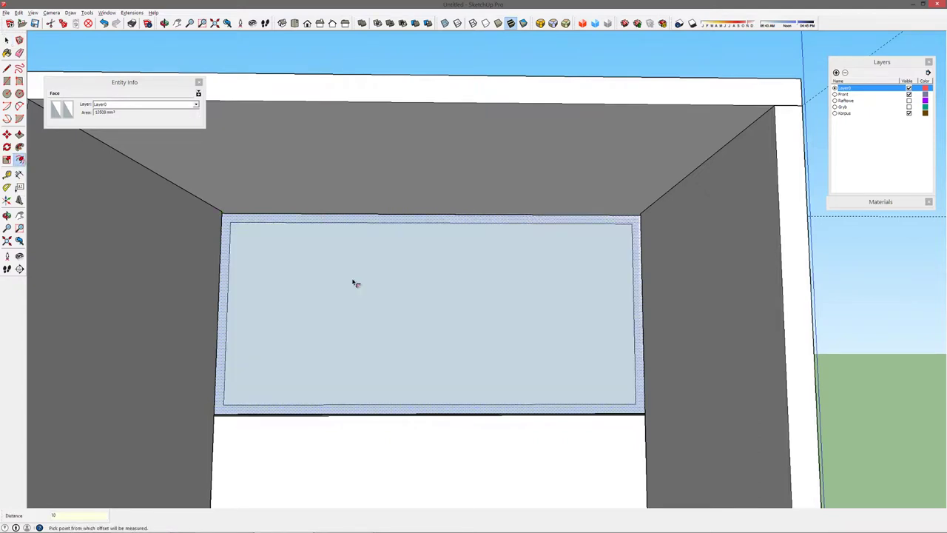
pyautogui.press('space')
# - Delete the inset border, undo the deletion, and select the inset face
pyautogui.doubleClick(226, 229)
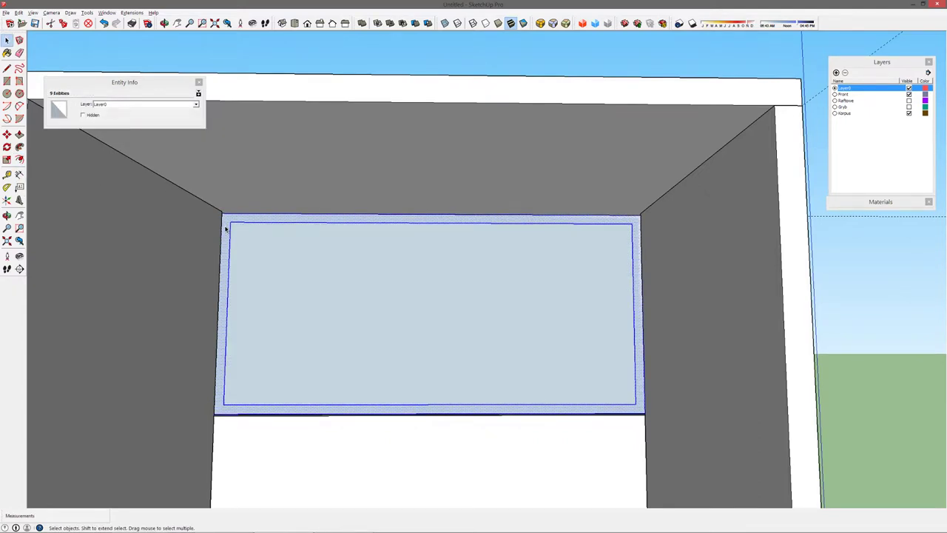
pyautogui.press('Delete')
pyautogui.hotkey('ctrl', 'z')
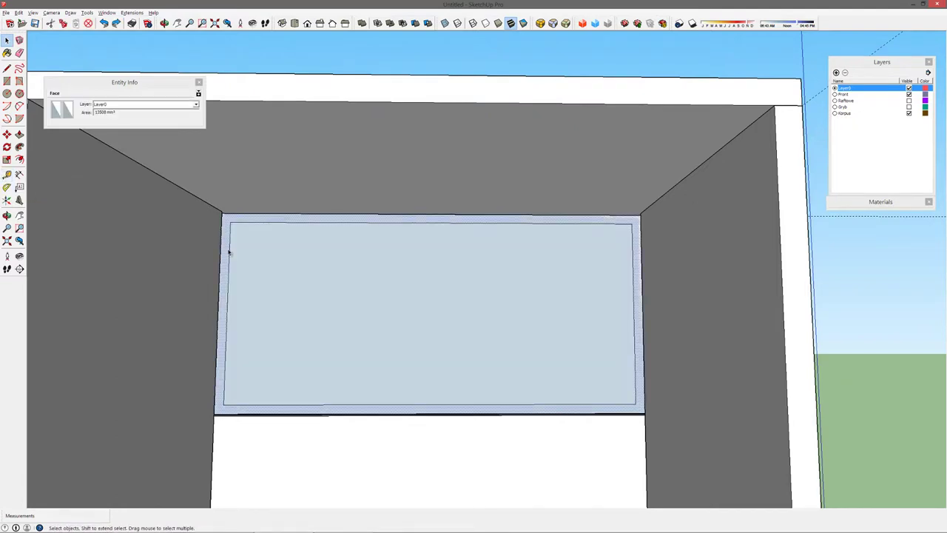
pyautogui.press('Escape')
pyautogui.click(221, 255)
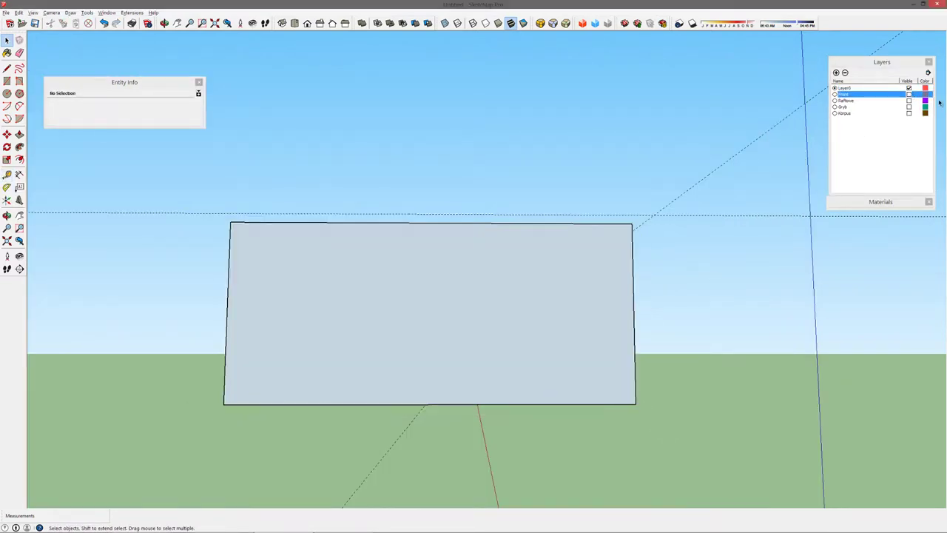
# - Push/Pull the rectangle into a thin panel and show the Front layer again
pyautogui.press('p')
pyautogui.moveTo(355, 309); pyautogui.dragTo(525, 360)
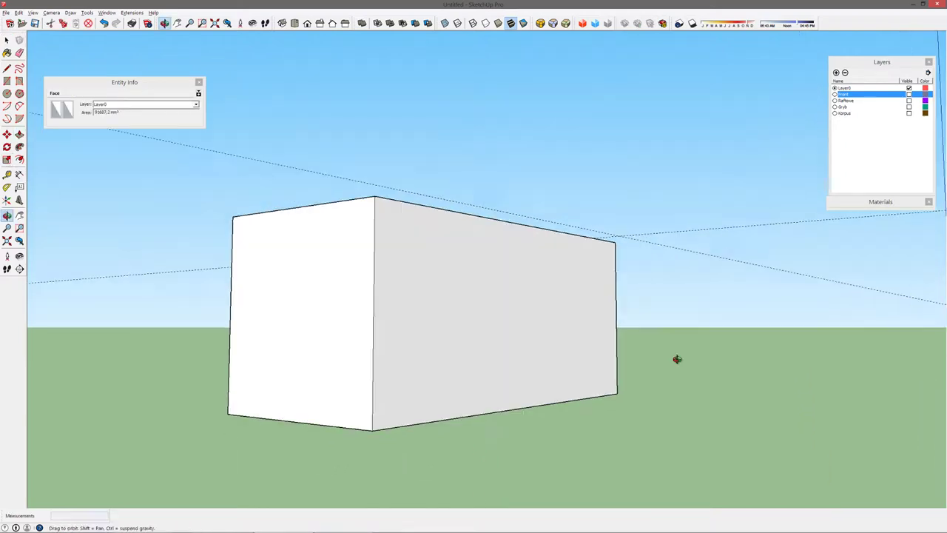
pyautogui.moveTo(525, 359); pyautogui.dragTo(412, 404, button='middle')
pyautogui.click(909, 94)
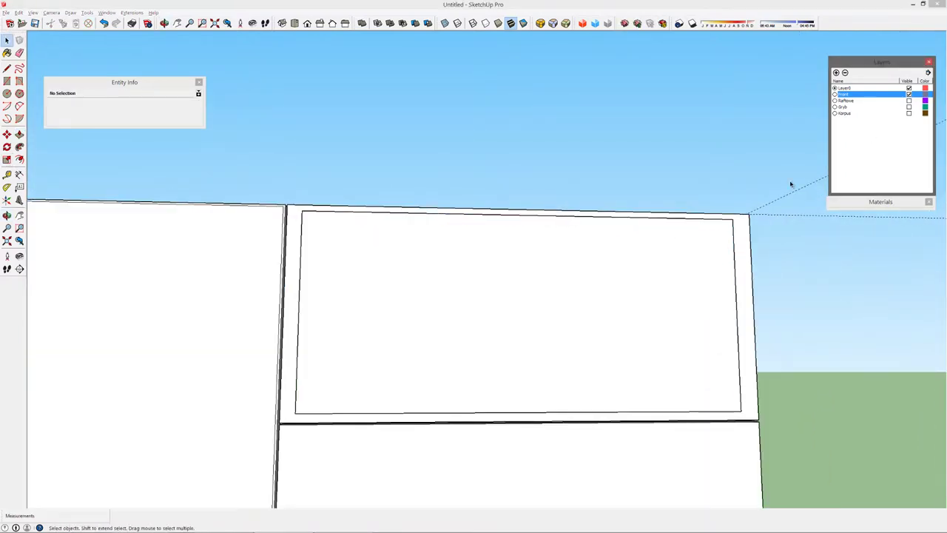
pyautogui.moveTo(792, 183)
pyautogui.mouseDown(button='middle')
pyautogui.moveTo(474, 319)
pyautogui.moveTo(909, 106)
pyautogui.mouseUp(button='middle')
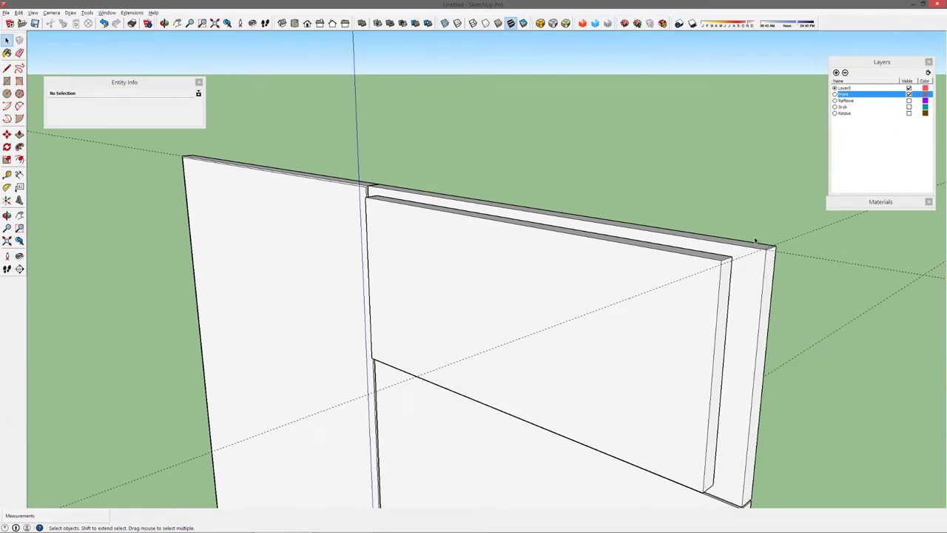
# - Show the Korpus layer and push the panel's inner inset face inward as a recess
pyautogui.click(909, 113)
pyautogui.moveTo(777, 260)
pyautogui.mouseDown(button='middle')
pyautogui.moveTo(841, 263)
pyautogui.moveTo(787, 185)
pyautogui.moveTo(478, 330)
pyautogui.mouseUp(button='middle')
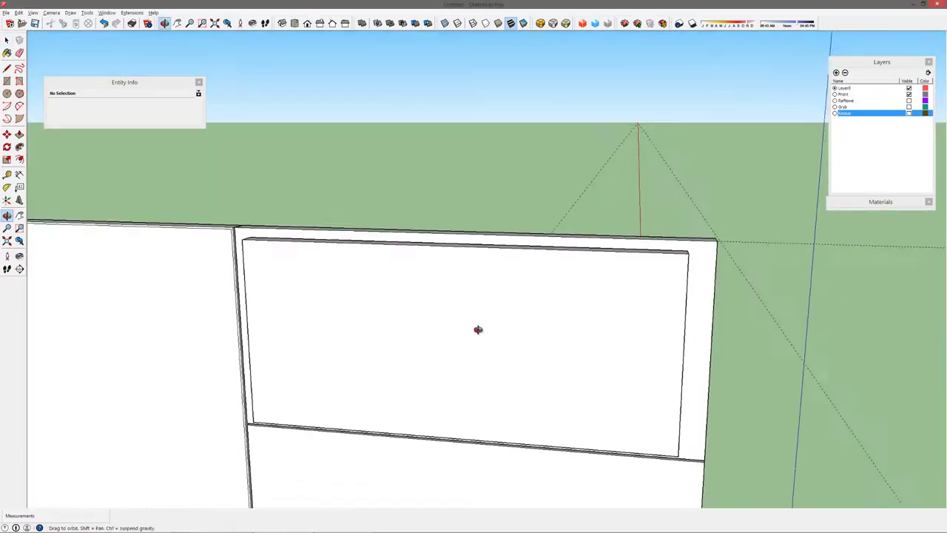
pyautogui.press('p')
pyautogui.click(312, 247)
pyautogui.moveTo(332, 252)
pyautogui.mouseDown(button='middle')
pyautogui.moveTo(395, 212)
pyautogui.moveTo(427, 422)
pyautogui.moveTo(630, 481)
pyautogui.moveTo(817, 491)
pyautogui.moveTo(670, 490)
pyautogui.moveTo(738, 442)
pyautogui.moveTo(714, 443)
pyautogui.moveTo(423, 216)
pyautogui.mouseUp(button='middle')
pyautogui.click(427, 420)
# - Zoom around the drawer bays while measuring with the Tape Measure
pyautogui.press('space')
pyautogui.scroll(-3, 489, 407)
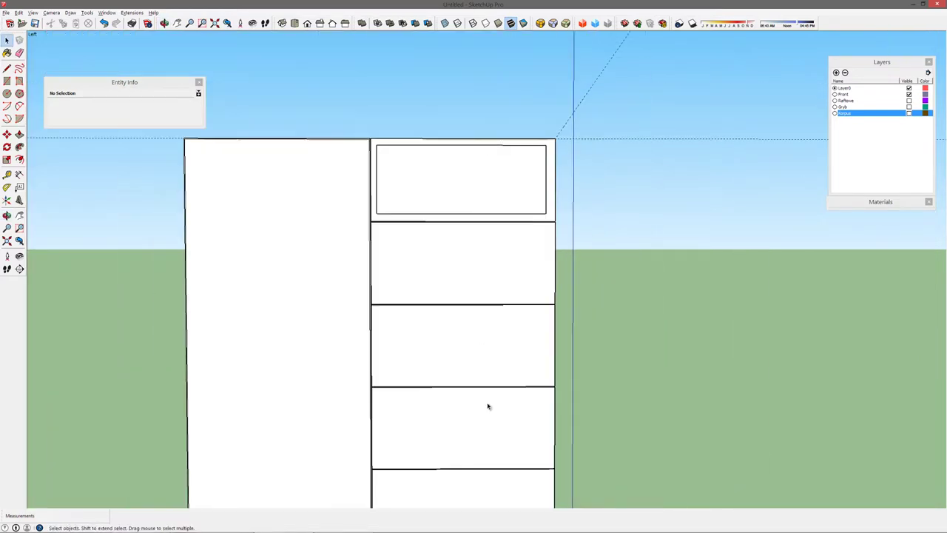
pyautogui.scroll(3, 588, 237)
pyautogui.press('t')
pyautogui.scroll(2, 402, 257)
pyautogui.scroll(1, 404, 252)
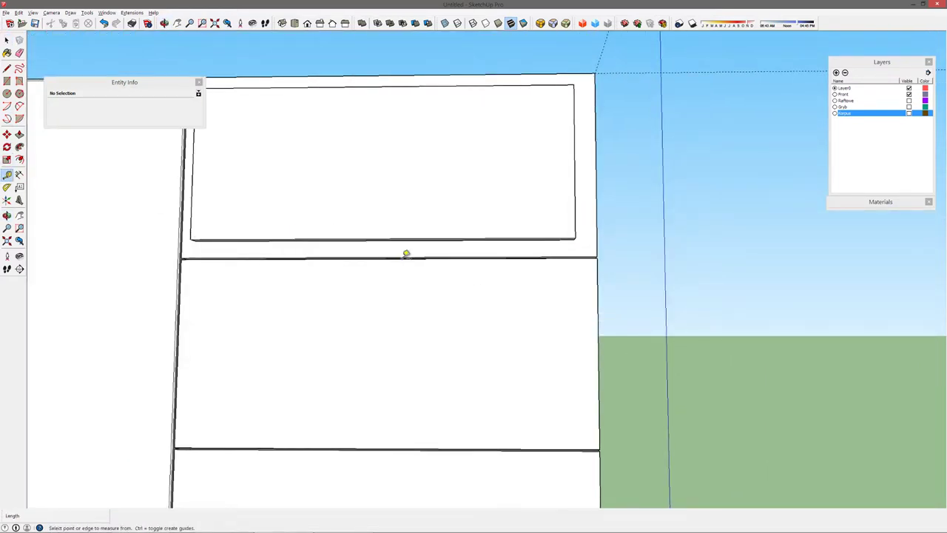
pyautogui.scroll(3, 411, 216)
pyautogui.scroll(-3, 406, 191)
pyautogui.scroll(-2, 393, 199)
pyautogui.scroll(3, 410, 184)
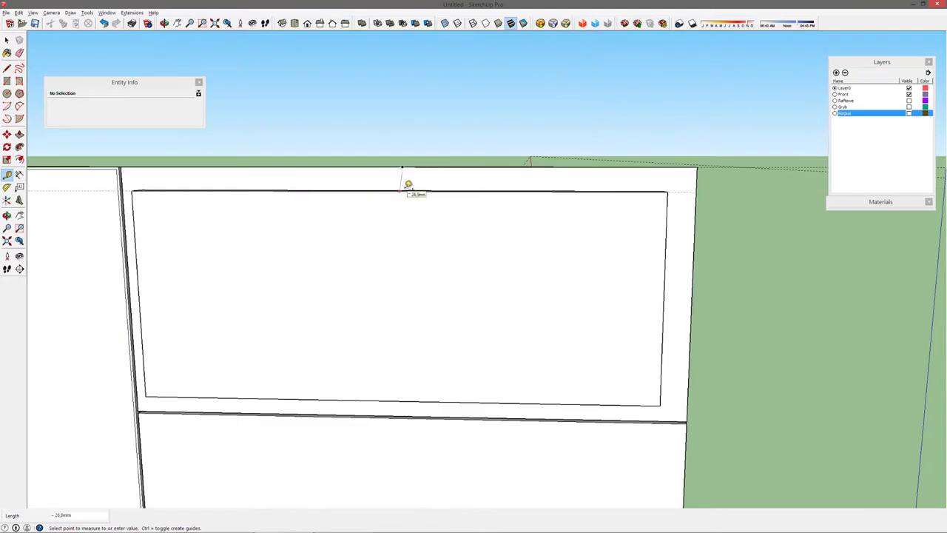
pyautogui.scroll(1, 413, 187)
pyautogui.scroll(2, 413, 187)
pyautogui.scroll(2, 407, 184)
pyautogui.scroll(-5, 393, 185)
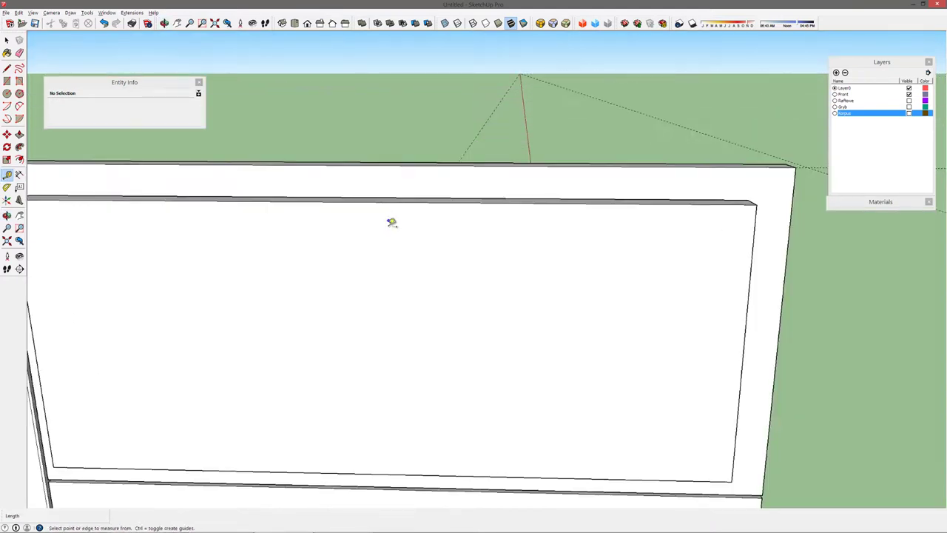
pyautogui.scroll(-3, 389, 220)
pyautogui.press('space')
# - Start moving the top drawer group toward the lower bays, then cancel the copy
pyautogui.moveTo(506, 307); pyautogui.dragTo(417, 227, button='middle')
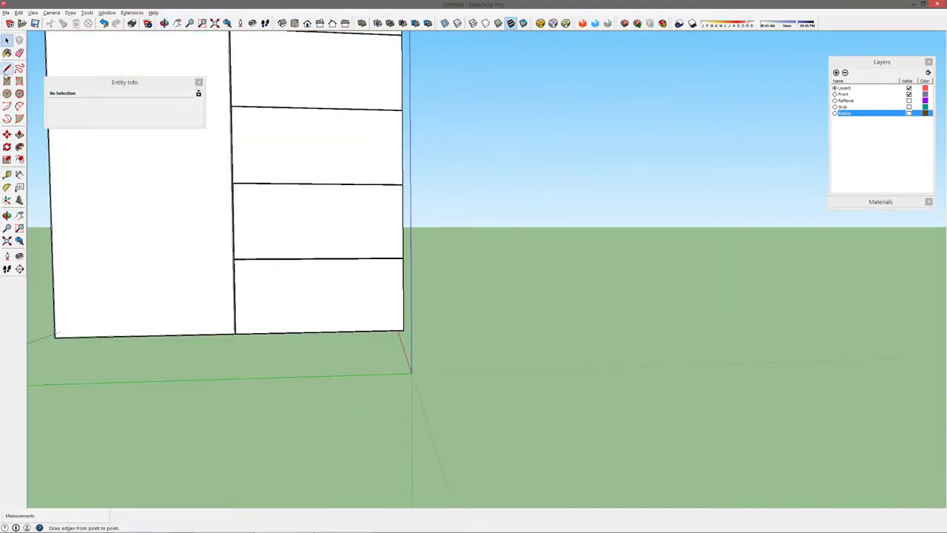
pyautogui.press('space')
pyautogui.scroll(-1, 323, 212)
pyautogui.click(332, 57)
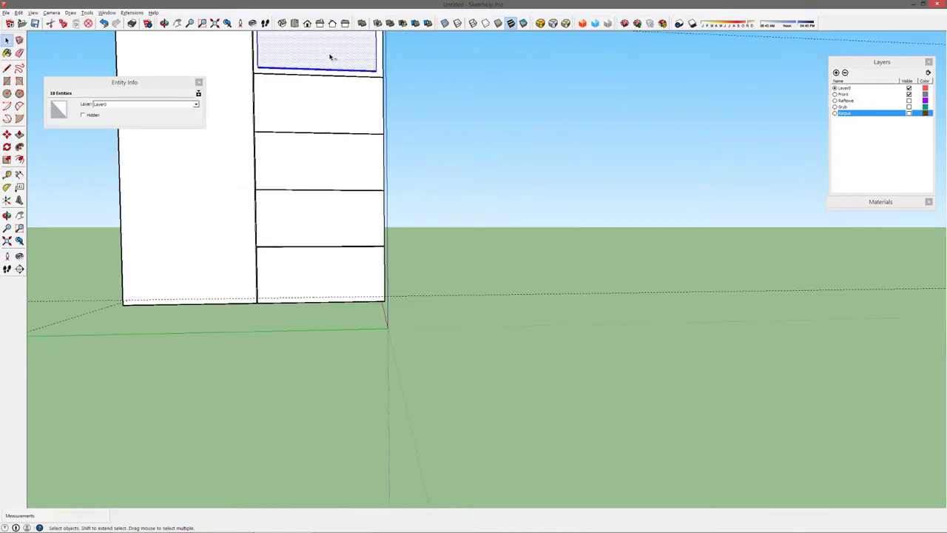
pyautogui.press('m')
pyautogui.scroll(1, 313, 80)
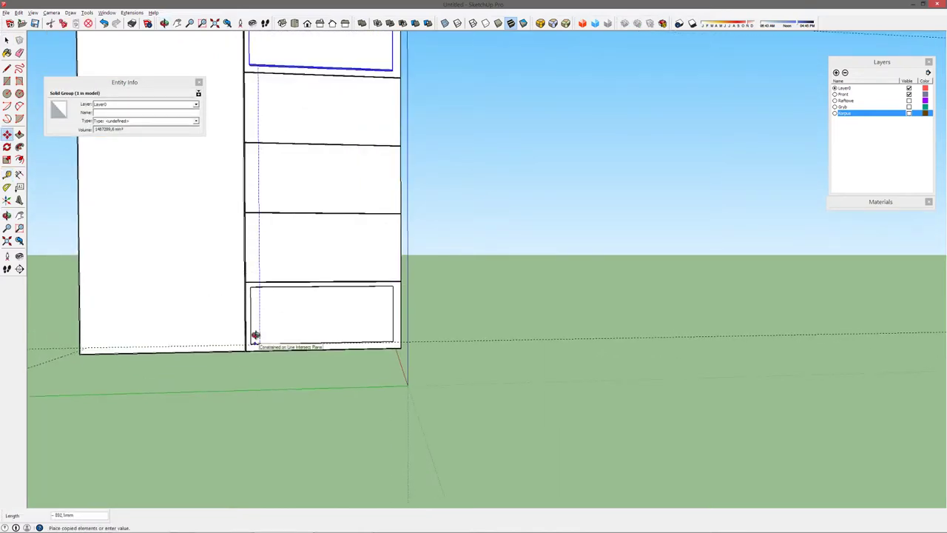
pyautogui.moveTo(254, 335); pyautogui.dragTo(254, 339, button='middle')
pyautogui.scroll(2, 220, 339)
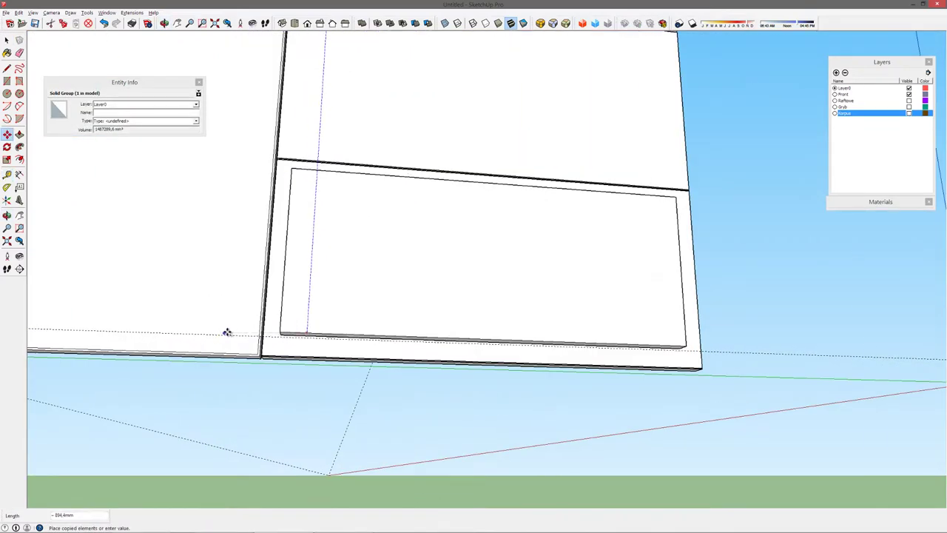
pyautogui.scroll(2, 226, 330)
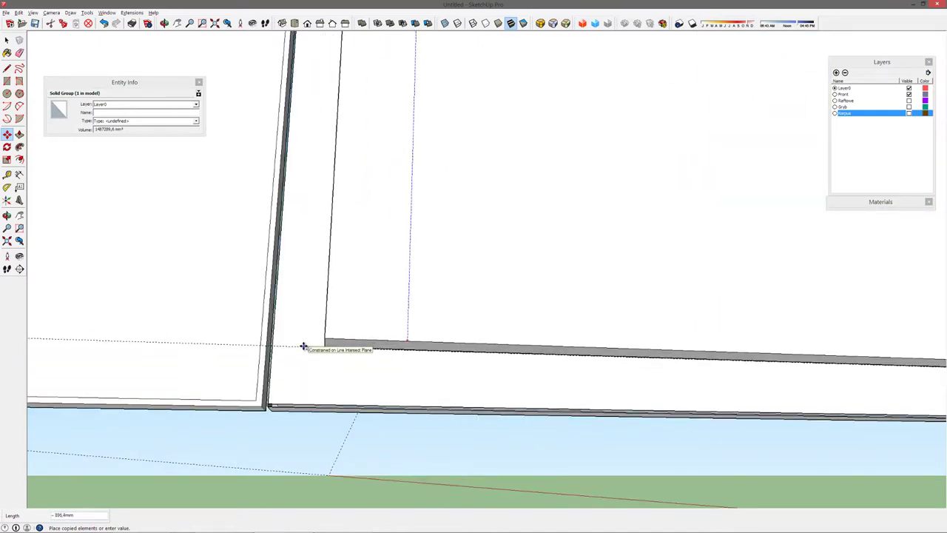
pyautogui.scroll(1, 302, 340)
pyautogui.press('Escape')
# - Select the lowest drawer front face and orbit behind it
pyautogui.moveTo(302, 343); pyautogui.dragTo(297, 355, button='middle')
pyautogui.press('space')
pyautogui.click(297, 361)
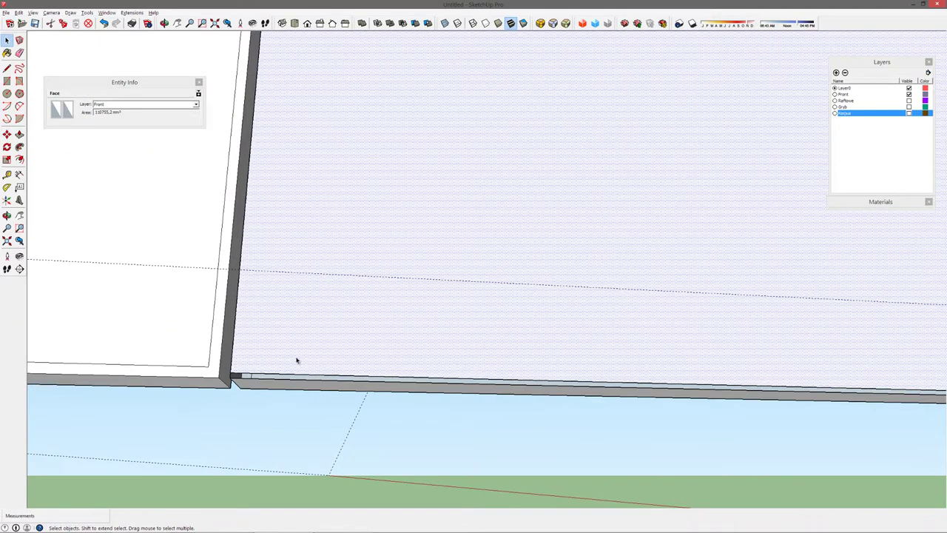
pyautogui.moveTo(582, 318); pyautogui.dragTo(571, 314, button='middle')
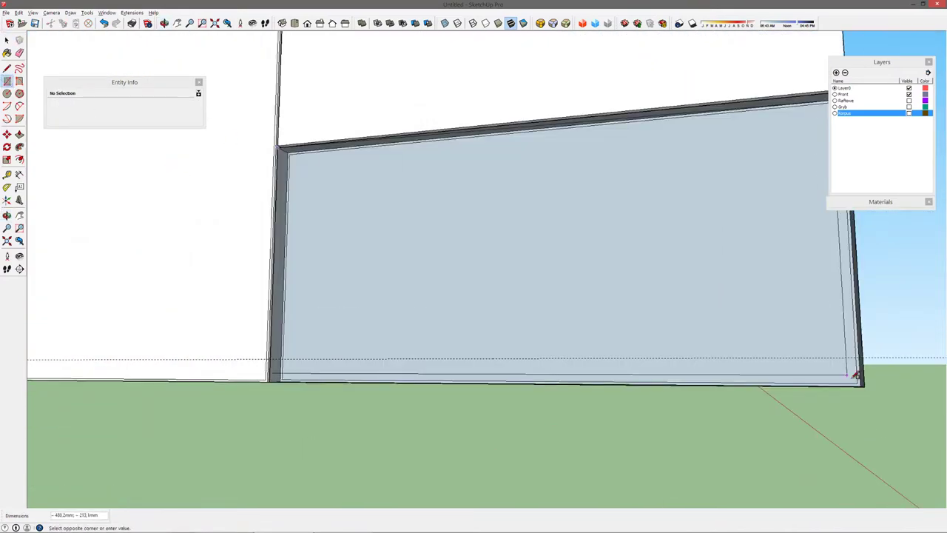
# - Draw a rectangle on the drawer front's back face and reverse that face
pyautogui.click(855, 375)
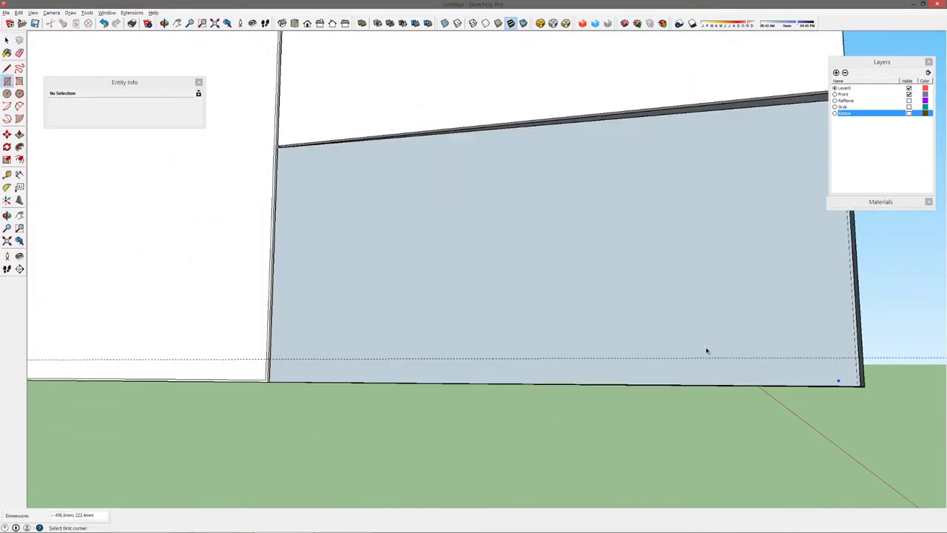
pyautogui.rightClick(630, 275)
pyautogui.click(655, 342)
pyautogui.moveTo(679, 391)
pyautogui.mouseDown(button='middle')
pyautogui.moveTo(619, 464)
pyautogui.moveTo(541, 271)
pyautogui.moveTo(430, 245)
pyautogui.moveTo(463, 219)
pyautogui.moveTo(212, 254)
pyautogui.mouseUp(button='middle')
pyautogui.moveTo(212, 254)
pyautogui.mouseDown()
pyautogui.moveTo(531, 178)
pyautogui.moveTo(614, 237)
pyautogui.moveTo(490, 250)
pyautogui.moveTo(722, 253)
pyautogui.moveTo(474, 222)
pyautogui.mouseUp()
# - Select all geometry and place the top drawer group back in its position
pyautogui.click(7, 82)
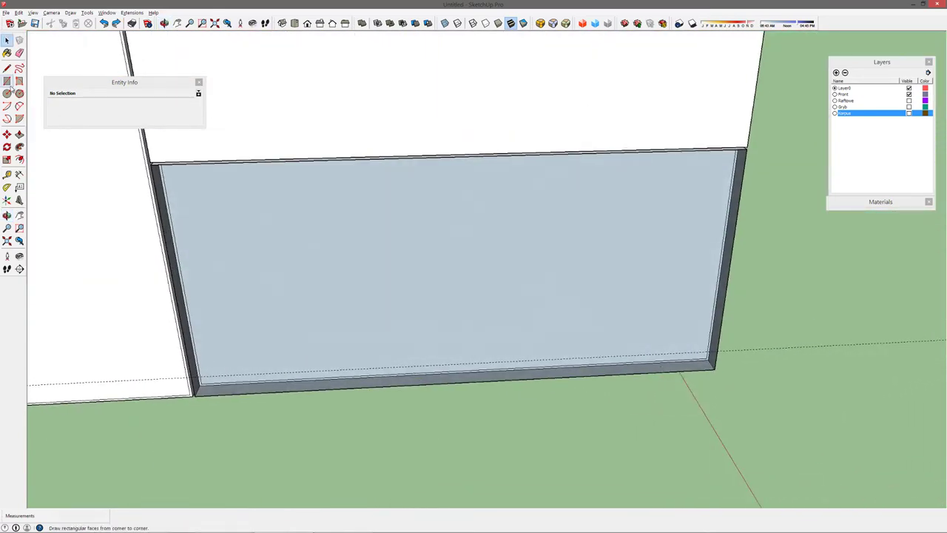
pyautogui.hotkey('ctrl', 'a')
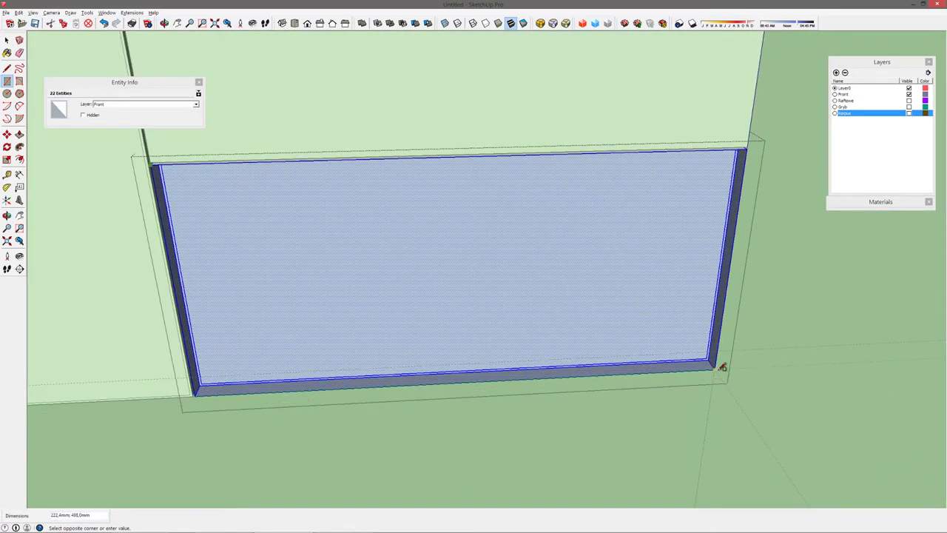
pyautogui.moveTo(722, 367)
pyautogui.mouseDown(button='middle')
pyautogui.moveTo(711, 303)
pyautogui.moveTo(239, 156)
pyautogui.moveTo(799, 294)
pyautogui.moveTo(457, 292)
pyautogui.moveTo(432, 111)
pyautogui.mouseUp(button='middle')
pyautogui.press('m')
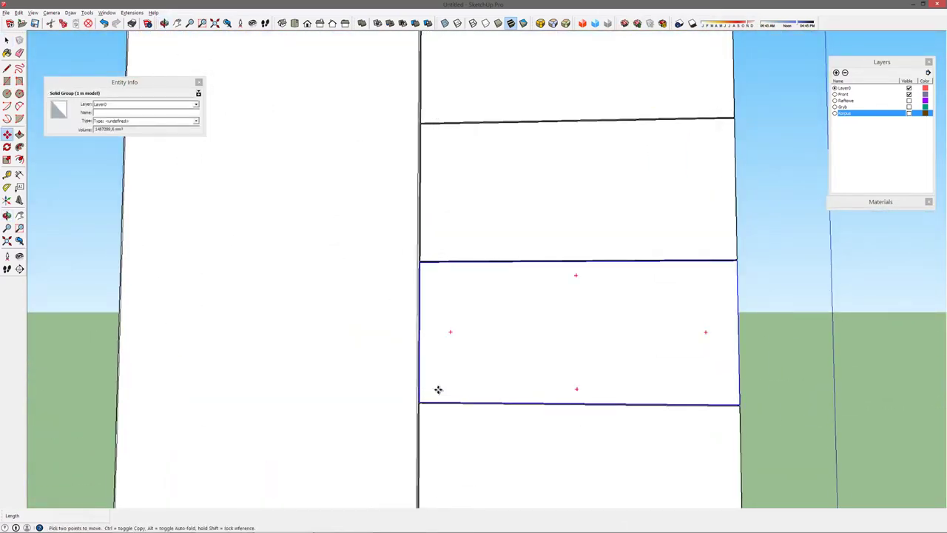
pyautogui.click(430, 112)
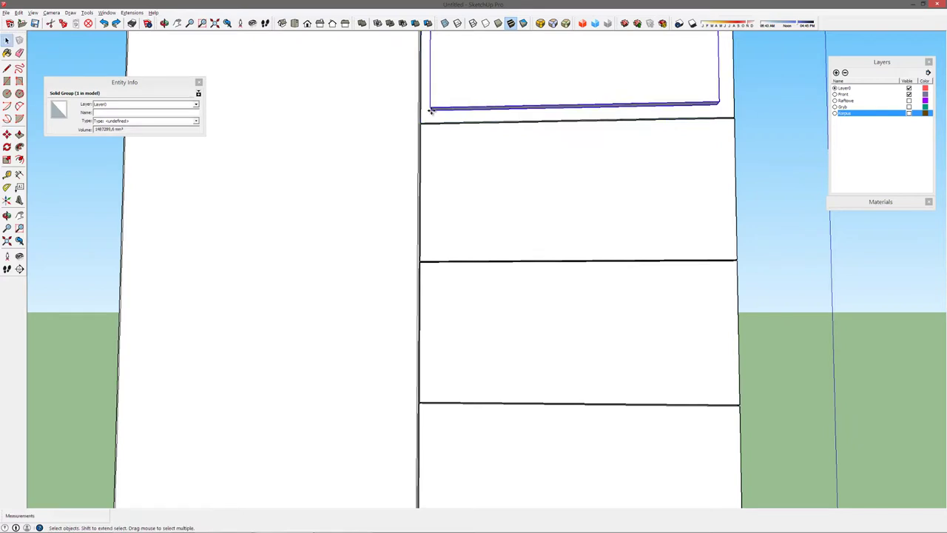
# - Copy the top drawer group into the lowest bay and array /4 copies between
pyautogui.click(432, 110)
pyautogui.press('ctrl')
pyautogui.moveTo(425, 437)
pyautogui.mouseDown(button='middle')
pyautogui.moveTo(440, 286)
pyautogui.moveTo(431, 381)
pyautogui.mouseUp(button='middle')
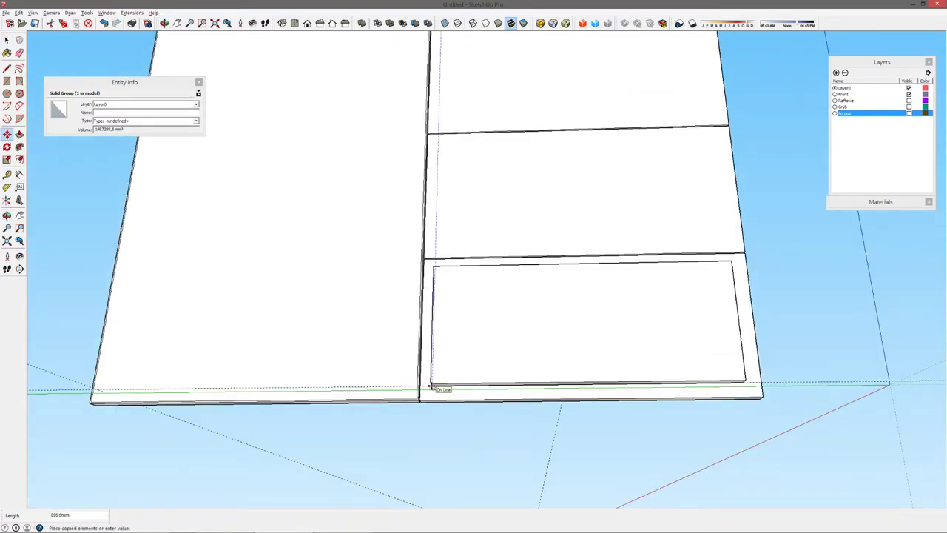
pyautogui.scroll(-2, 438, 326)
pyautogui.moveTo(437, 328); pyautogui.dragTo(455, 85, button='middle')
pyautogui.click(443, 74)
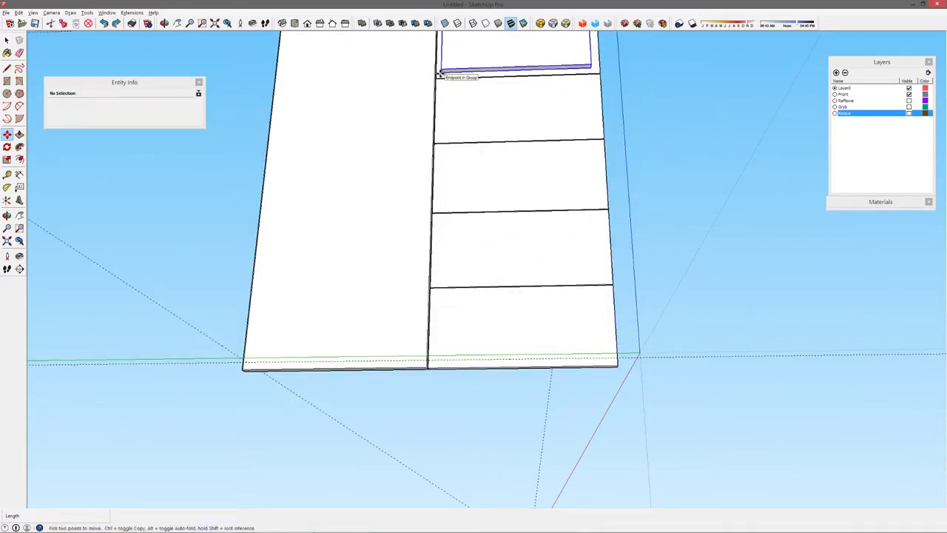
pyautogui.write('/4')
pyautogui.press('Return')
# - Show Korpus and Ctrl-copy the drawer groups inward inside the carcass
pyautogui.press('space')
pyautogui.click(695, 216)
pyautogui.moveTo(696, 216); pyautogui.dragTo(795, 162, button='middle')
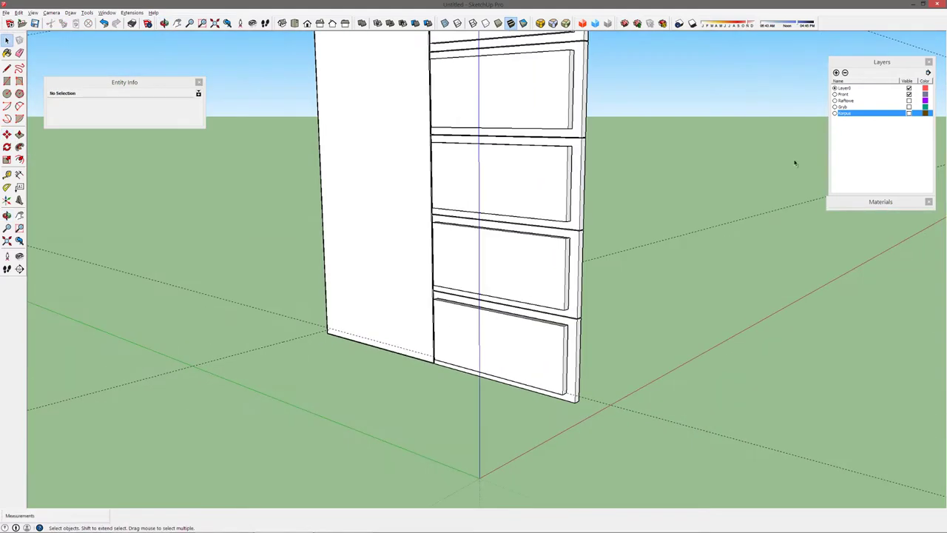
pyautogui.click(909, 113)
pyautogui.click(448, 305)
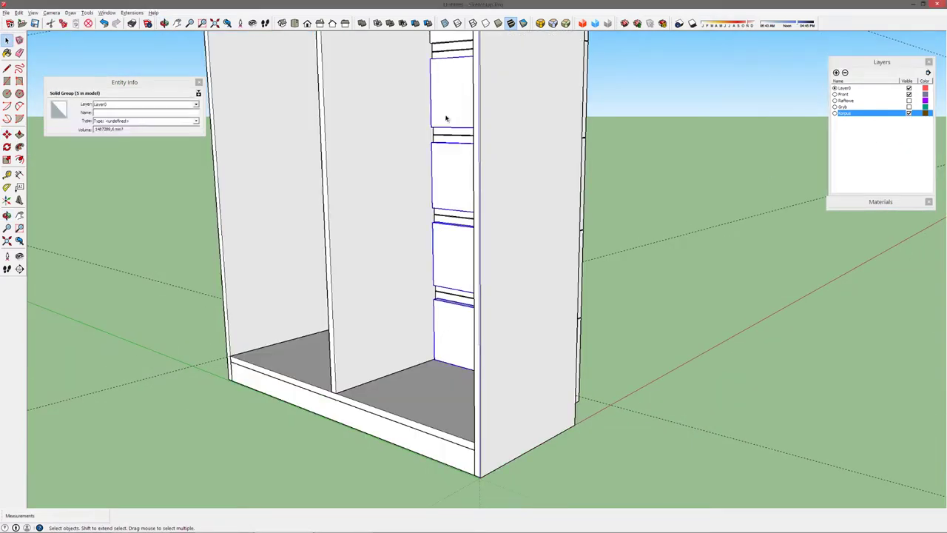
pyautogui.press('m')
pyautogui.moveTo(453, 145)
pyautogui.mouseDown(button='middle')
pyautogui.moveTo(543, 207)
pyautogui.moveTo(428, 331)
pyautogui.mouseUp(button='middle')
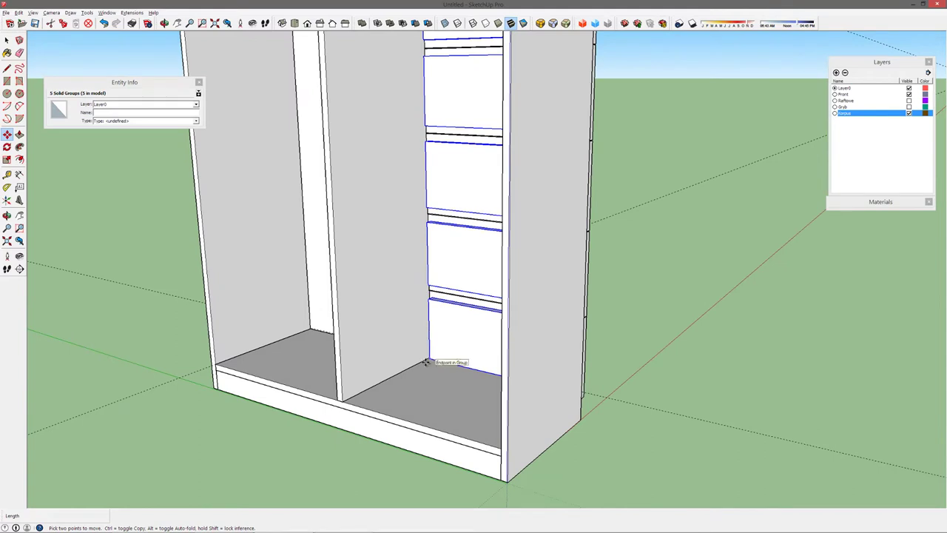
pyautogui.click(426, 362)
pyautogui.press('ctrl')
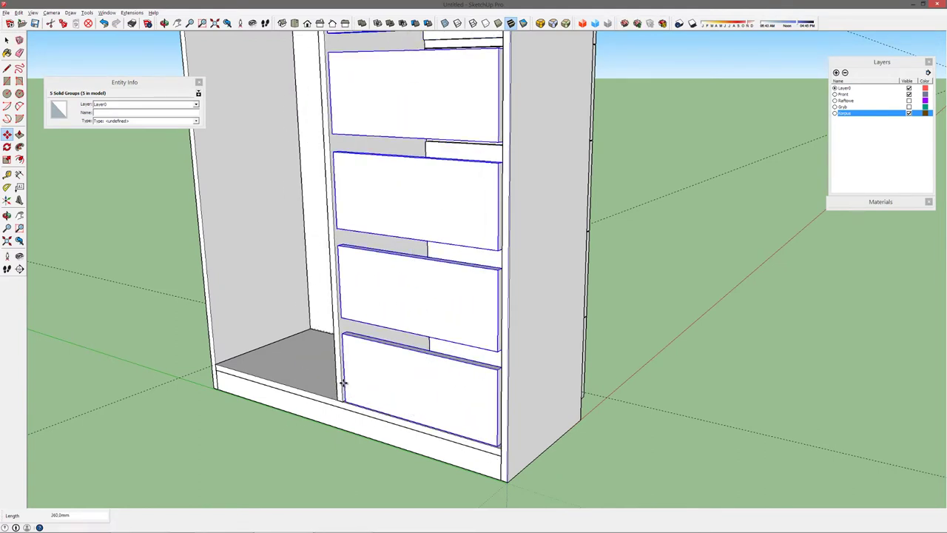
pyautogui.click(348, 385)
pyautogui.press('space')
pyautogui.click(654, 350)
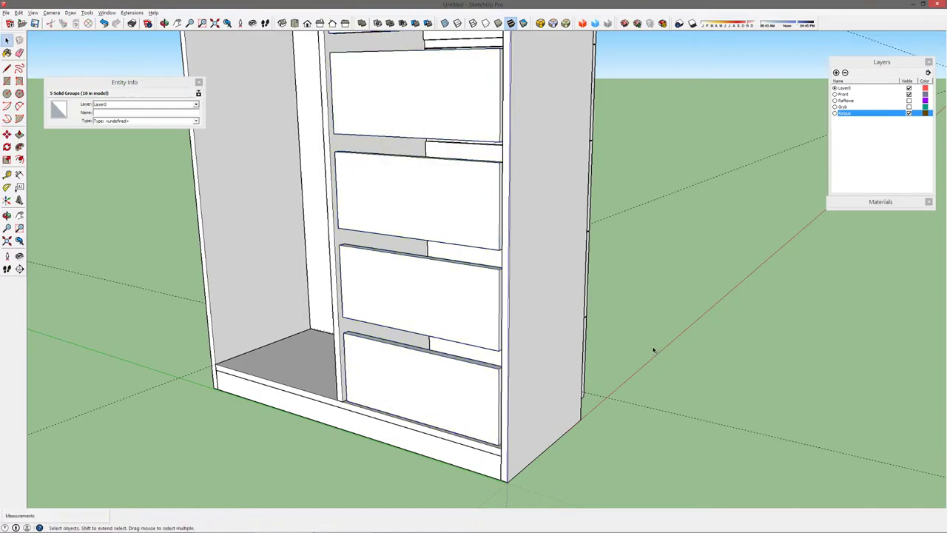
# - Hide Korpus, draw a drawer side panel between the fronts, and copy it
pyautogui.click(909, 113)
pyautogui.moveTo(841, 131)
pyautogui.mouseDown(button='middle')
pyautogui.moveTo(647, 220)
pyautogui.moveTo(267, 233)
pyautogui.moveTo(707, 341)
pyautogui.mouseUp(button='middle')
pyautogui.press('r')
pyautogui.click(510, 266)
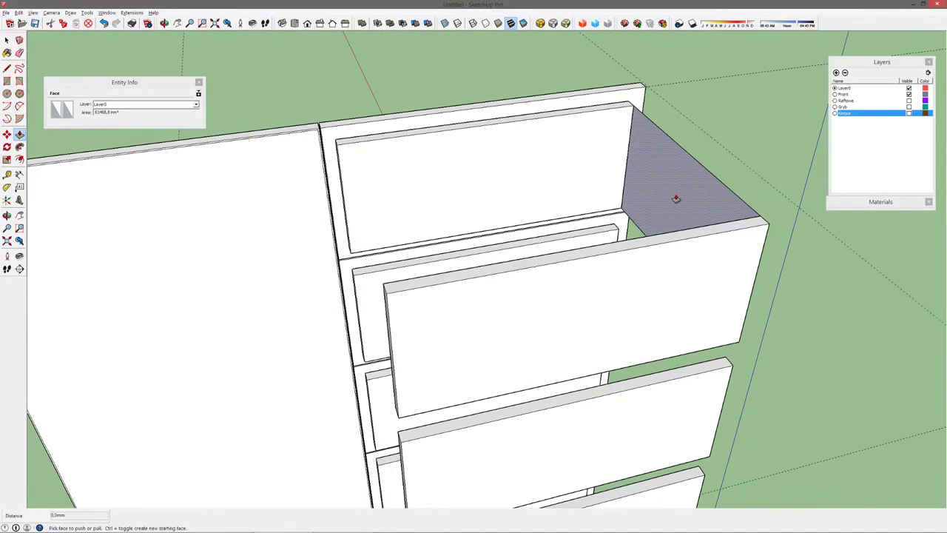
pyautogui.click(645, 191)
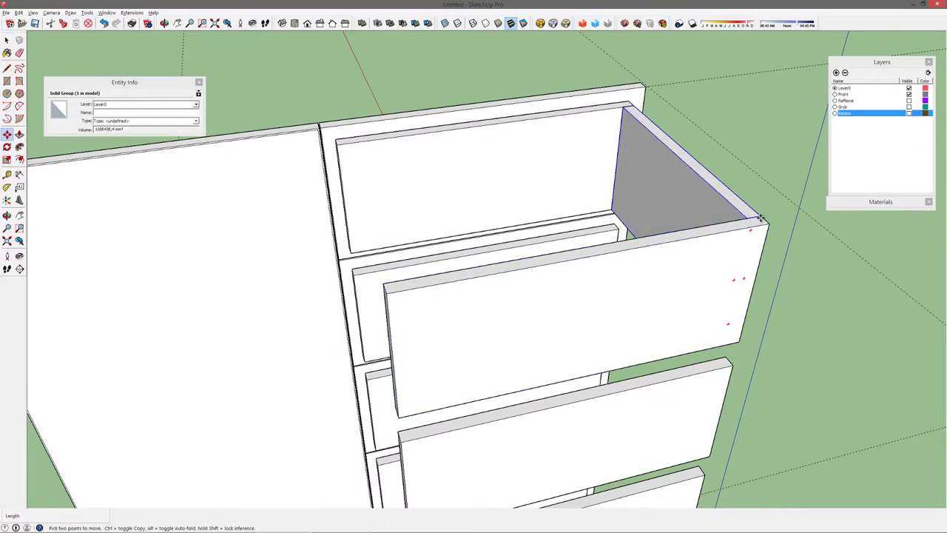
pyautogui.click(760, 219)
pyautogui.press('ctrl')
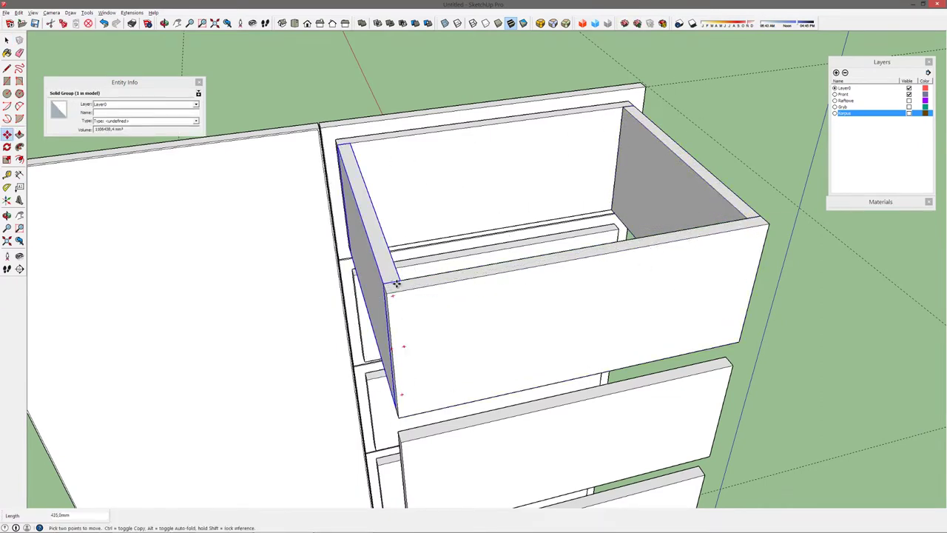
pyautogui.moveTo(396, 284); pyautogui.dragTo(396, 319, button='middle')
pyautogui.moveTo(255, 234)
pyautogui.mouseDown(button='middle')
pyautogui.moveTo(106, 291)
pyautogui.moveTo(381, 232)
pyautogui.mouseUp(button='middle')
# - Select and delete the trial drawer-box pieces
pyautogui.press('t')
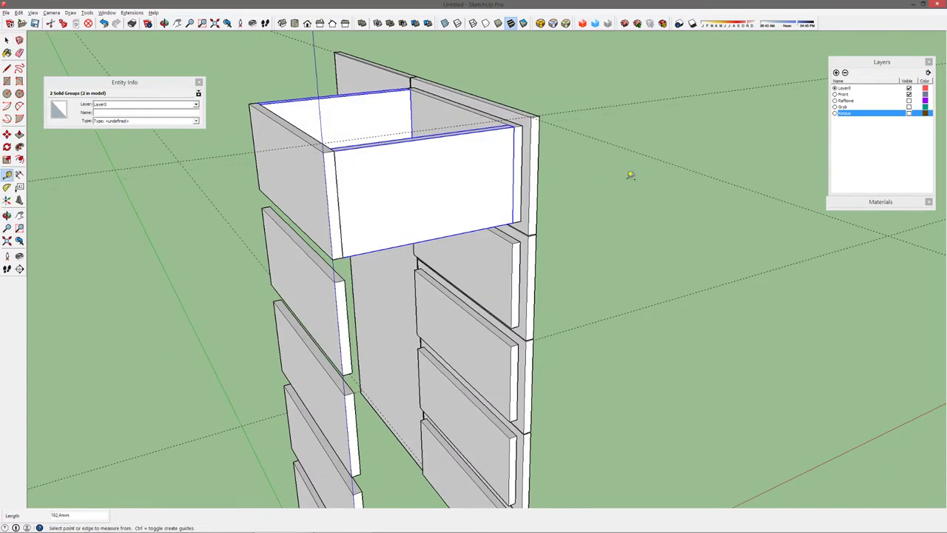
pyautogui.moveTo(630, 174); pyautogui.dragTo(579, 270, button='middle')
pyautogui.click(469, 142)
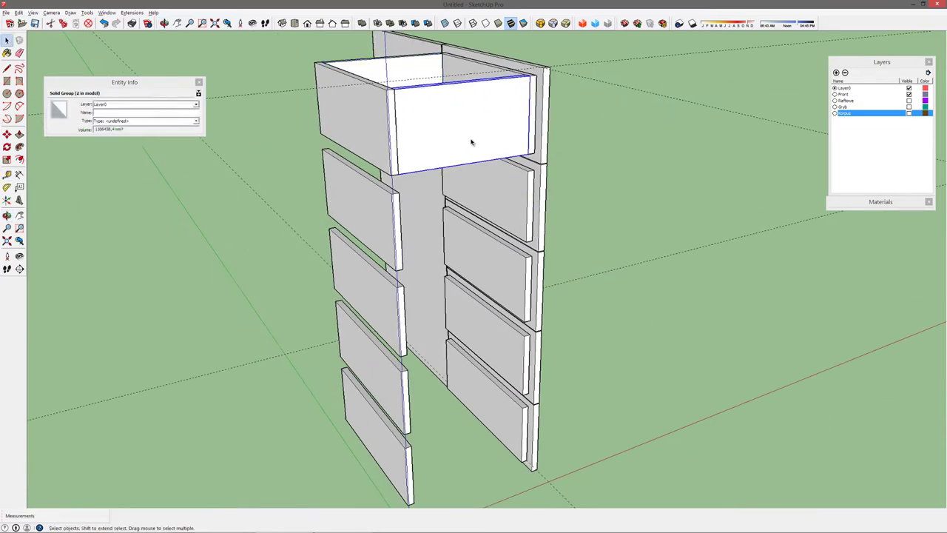
pyautogui.press('Delete')
# - Copy the top drawer's panel down into the lowest drawer bay
pyautogui.rightClick(499, 131)
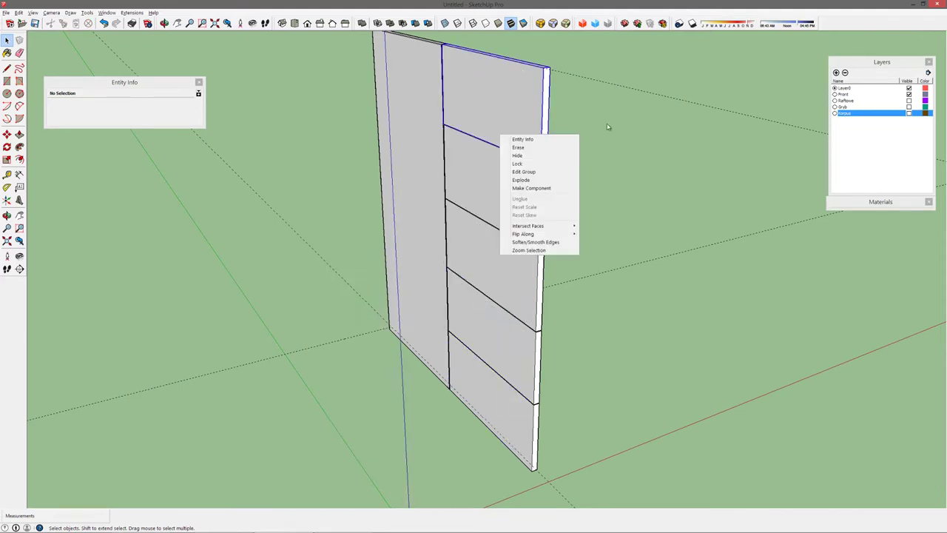
pyautogui.rightClick(457, 104)
pyautogui.rightClick(550, 141)
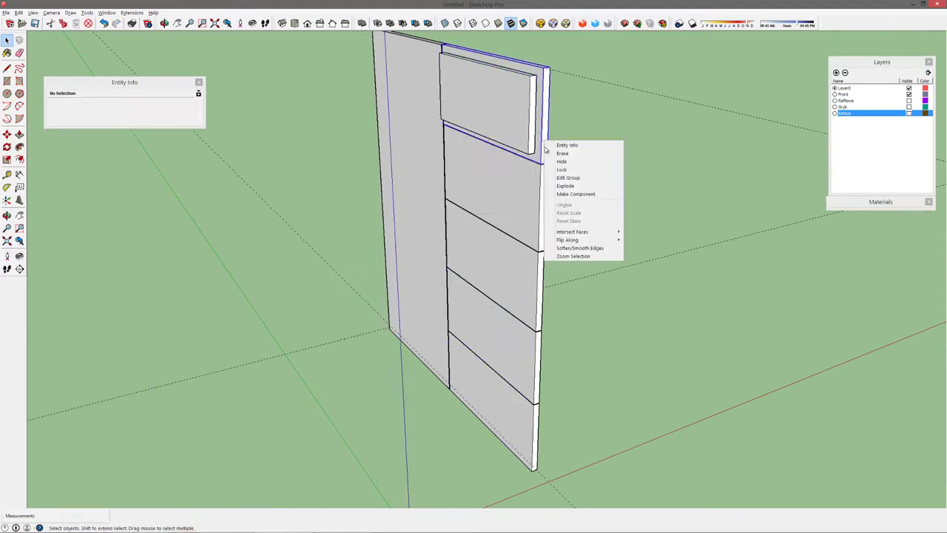
pyautogui.scroll(5, 493, 437)
pyautogui.moveTo(493, 437)
pyautogui.mouseDown(button='middle')
pyautogui.moveTo(723, 377)
pyautogui.moveTo(560, 178)
pyautogui.moveTo(607, 229)
pyautogui.mouseUp(button='middle')
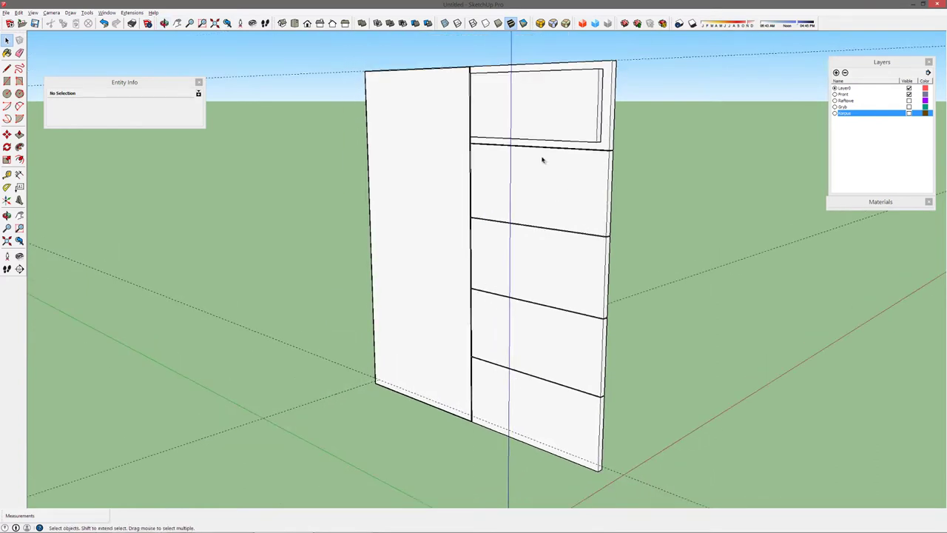
pyautogui.click(575, 145)
pyautogui.scroll(3, 592, 148)
pyautogui.press('space')
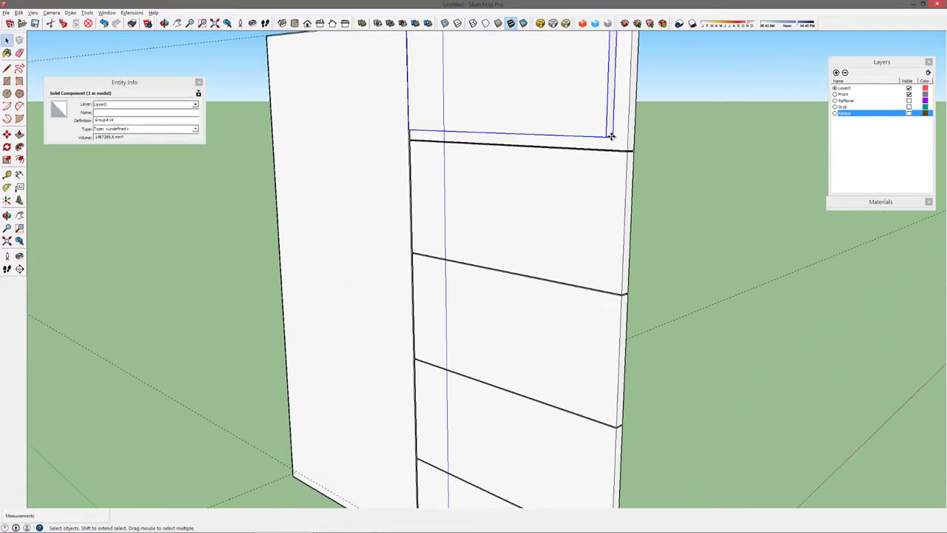
pyautogui.click(612, 137)
pyautogui.scroll(-2, 577, 300)
pyautogui.scroll(-2, 570, 355)
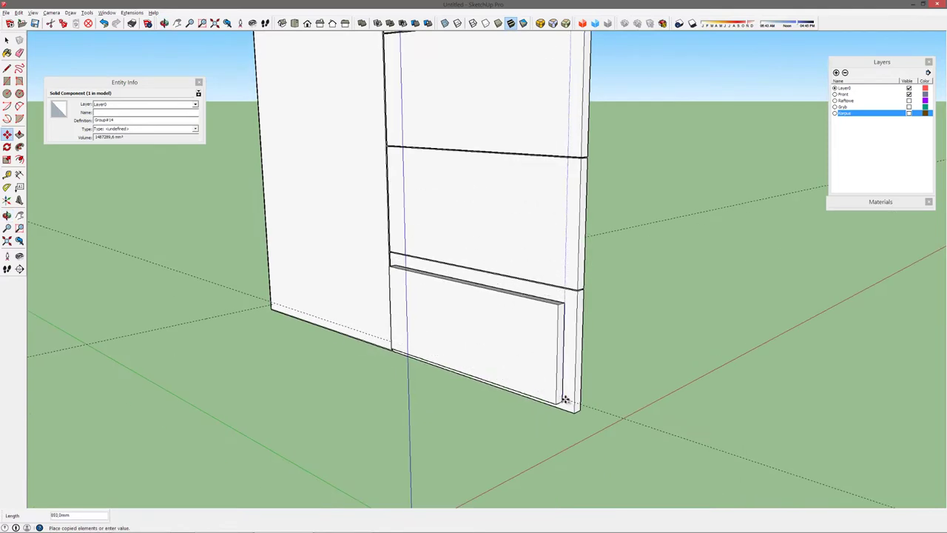
pyautogui.click(564, 397)
pyautogui.press('space')
# - Show the Korpus layer and select the drawer panels inside the carcass
pyautogui.moveTo(684, 237)
pyautogui.mouseDown(button='middle')
pyautogui.moveTo(472, 190)
pyautogui.moveTo(564, 156)
pyautogui.mouseUp(button='middle')
pyautogui.click(470, 185)
pyautogui.moveTo(469, 186); pyautogui.dragTo(529, 256, button='middle')
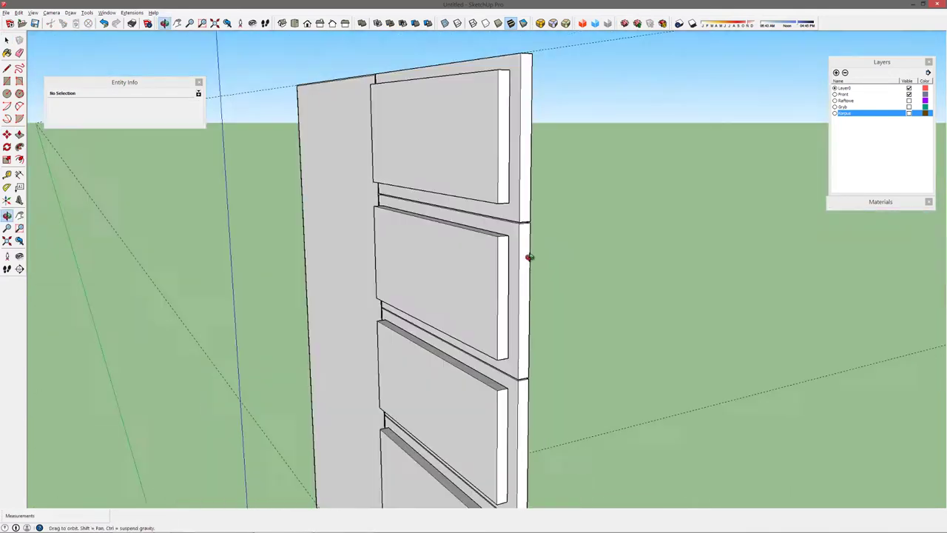
pyautogui.click(910, 113)
pyautogui.moveTo(670, 291)
pyautogui.mouseDown(button='middle')
pyautogui.moveTo(495, 85)
pyautogui.moveTo(429, 57)
pyautogui.mouseUp(button='middle')
pyautogui.click(492, 237)
# - Copy the five drawer panels along the red axis, then hide the Korpus layer
pyautogui.click(469, 93)
pyautogui.press('ctrl')
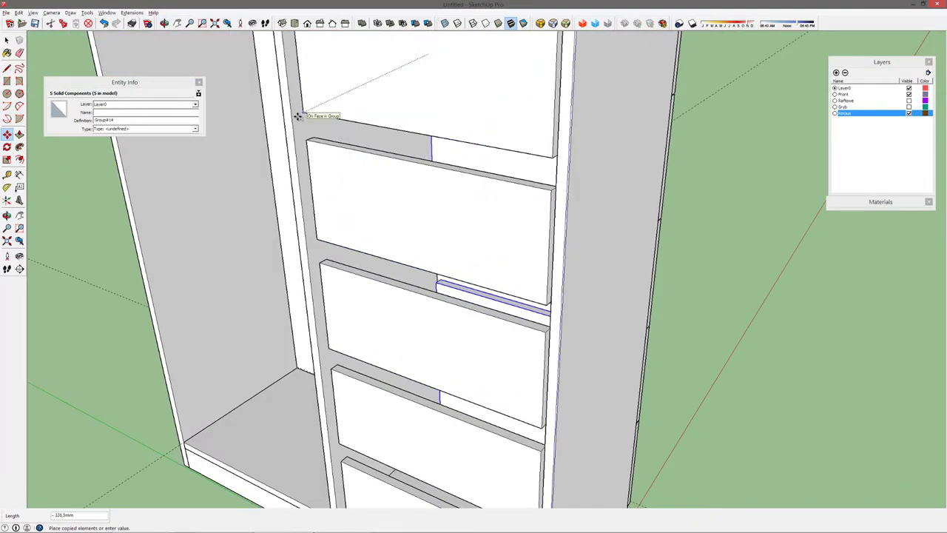
pyautogui.click(349, 154)
pyautogui.press('space')
pyautogui.click(910, 114)
pyautogui.moveTo(738, 171)
pyautogui.mouseDown(button='middle')
pyautogui.moveTo(62, 148)
pyautogui.moveTo(344, 238)
pyautogui.mouseUp(button='middle')
# - Copy the right side panel across to form the drawer box's left side
pyautogui.press('r')
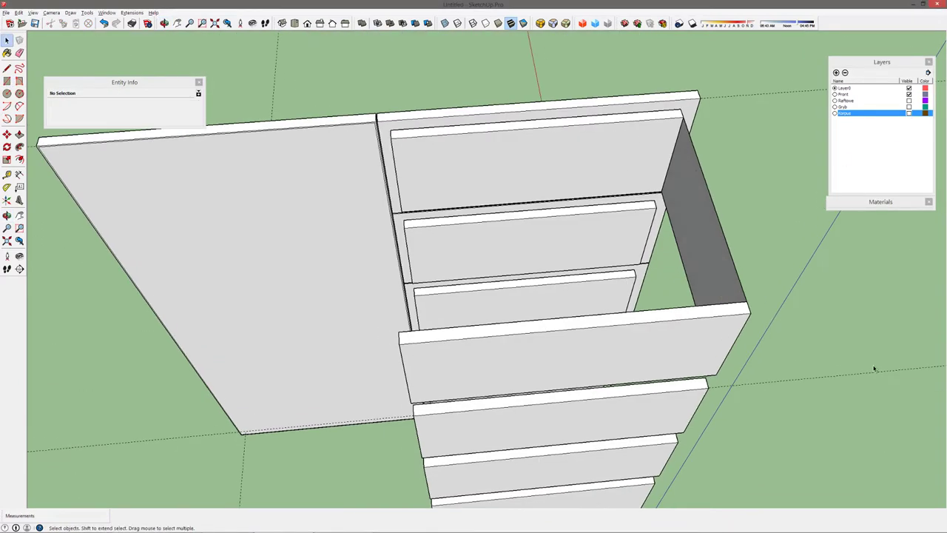
pyautogui.click(676, 165)
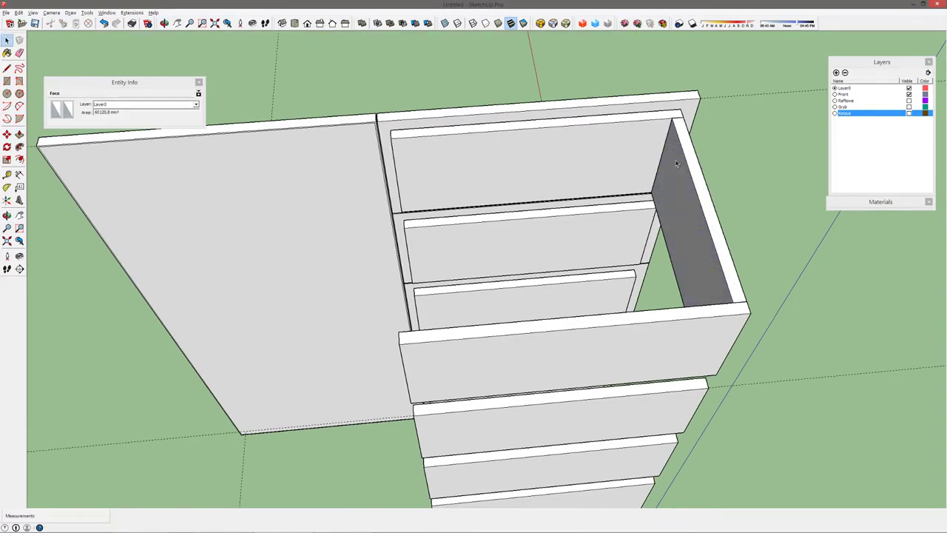
pyautogui.click(714, 273)
pyautogui.press('m')
pyautogui.click(675, 122)
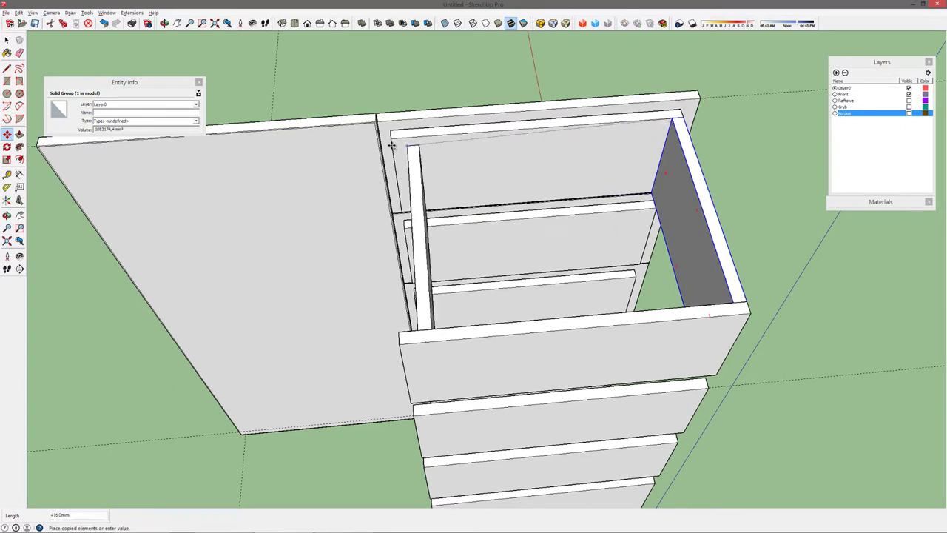
pyautogui.click(400, 141)
pyautogui.press('space')
pyautogui.hotkey('ctrl', 't')
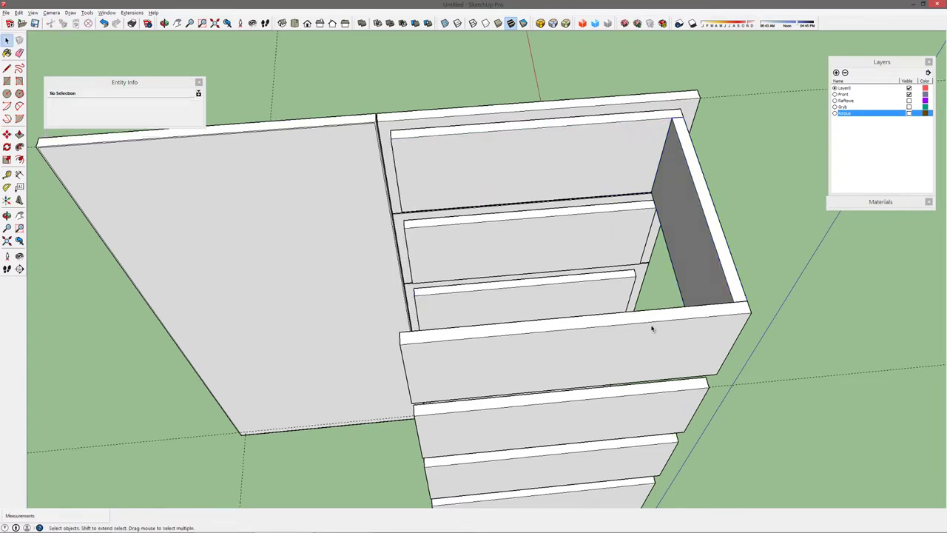
# - Edit the side panel component and inspect it in the Components panel
pyautogui.rightClick(694, 251)
pyautogui.click(729, 306)
pyautogui.rightClick(698, 223)
pyautogui.click(727, 260)
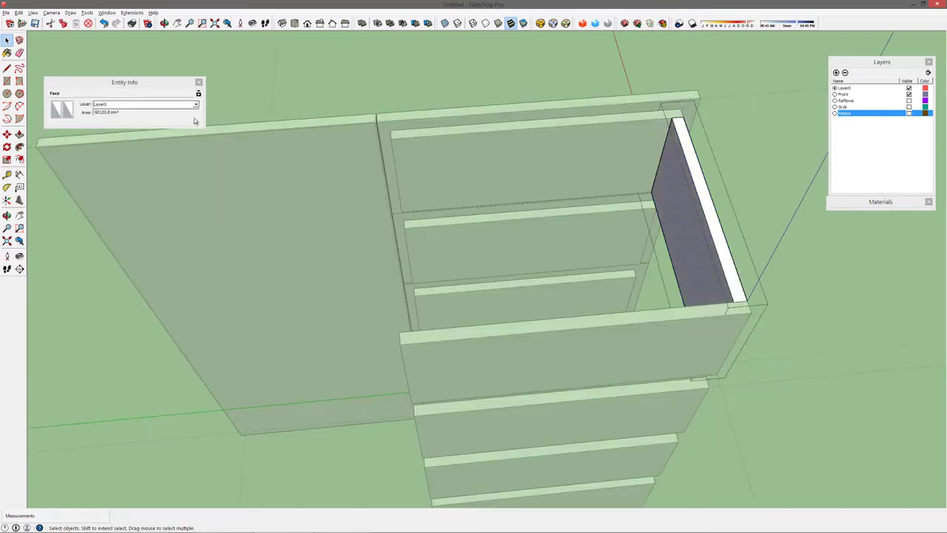
pyautogui.click(107, 12)
pyautogui.click(122, 55)
pyautogui.moveTo(42, 21); pyautogui.dragTo(123, 139)
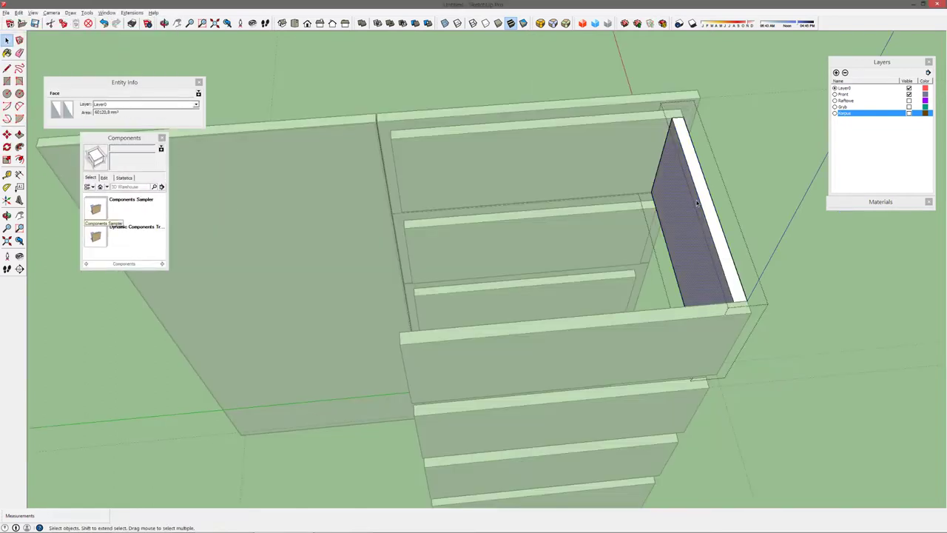
pyautogui.press('Escape')
pyautogui.moveTo(168, 266); pyautogui.dragTo(191, 314)
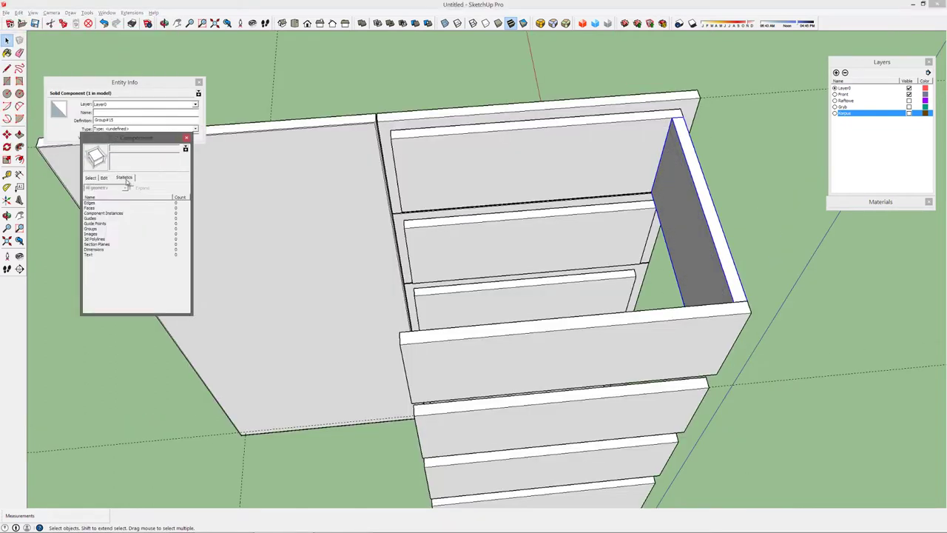
pyautogui.click(186, 148)
pyautogui.click(186, 148)
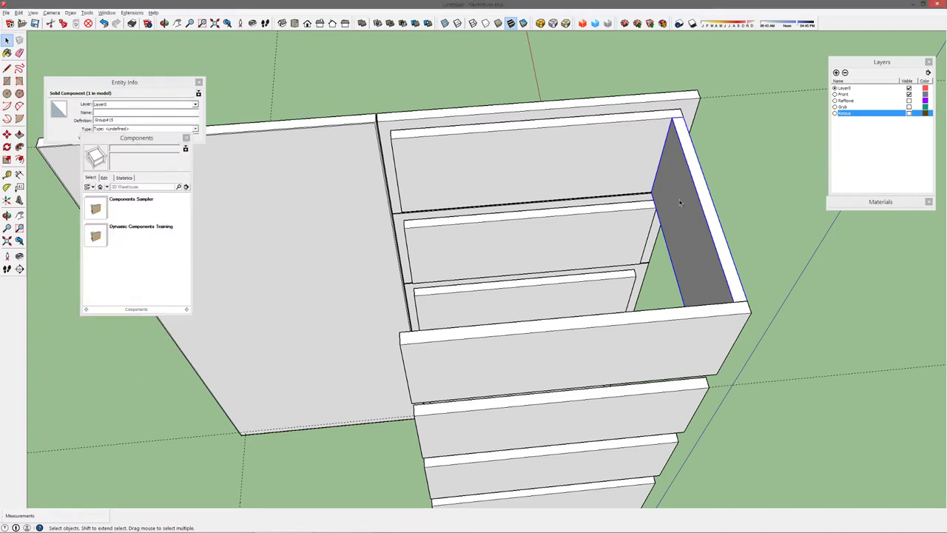
pyautogui.click(186, 137)
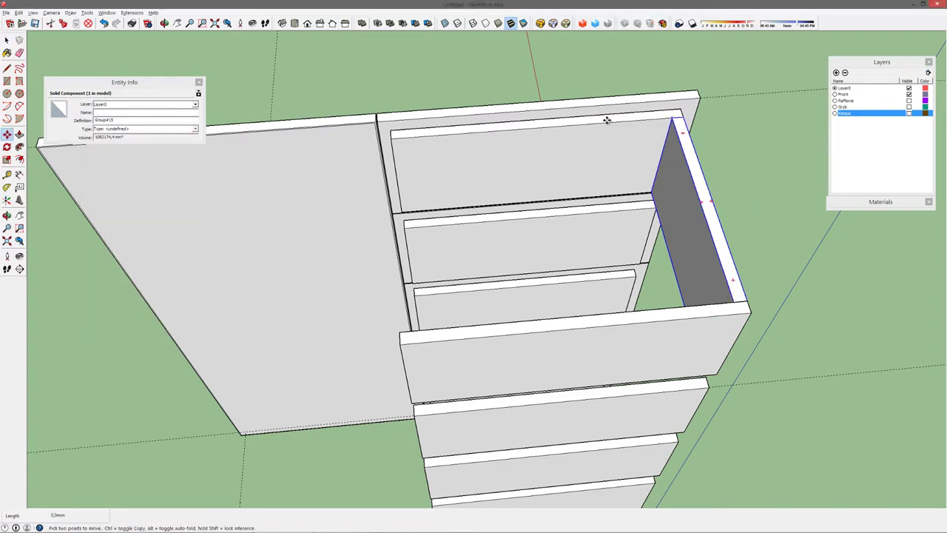
# - Copy the selected drawer box parts to the next drawer
pyautogui.press('space')
pyautogui.moveTo(607, 120)
pyautogui.mouseDown(button='middle')
pyautogui.moveTo(650, 250)
pyautogui.moveTo(508, 275)
pyautogui.moveTo(509, 186)
pyautogui.moveTo(524, 205)
pyautogui.moveTo(382, 178)
pyautogui.moveTo(325, 311)
pyautogui.mouseUp(button='middle')
pyautogui.click(531, 272)
pyautogui.keyDown('ctrl'); pyautogui.click(531, 272); pyautogui.keyUp('ctrl')
pyautogui.press('m')
pyautogui.click(325, 311)
pyautogui.press('ctrl')
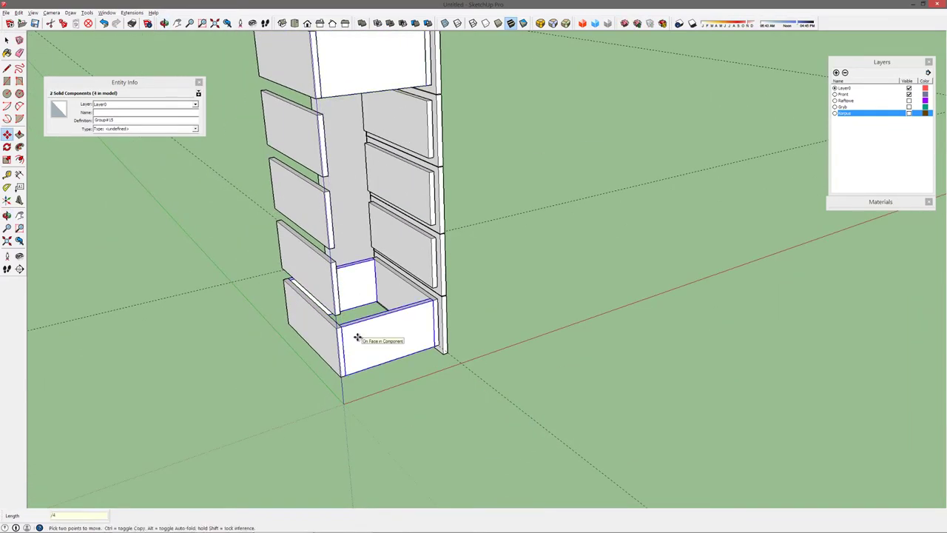
pyautogui.click(358, 337)
pyautogui.moveTo(358, 337)
pyautogui.mouseDown(button='middle')
pyautogui.moveTo(434, 201)
pyautogui.moveTo(273, 398)
pyautogui.mouseUp(button='middle')
# - Draw a rectangular drawer bottom, extrude it, and make it a group
pyautogui.press('r')
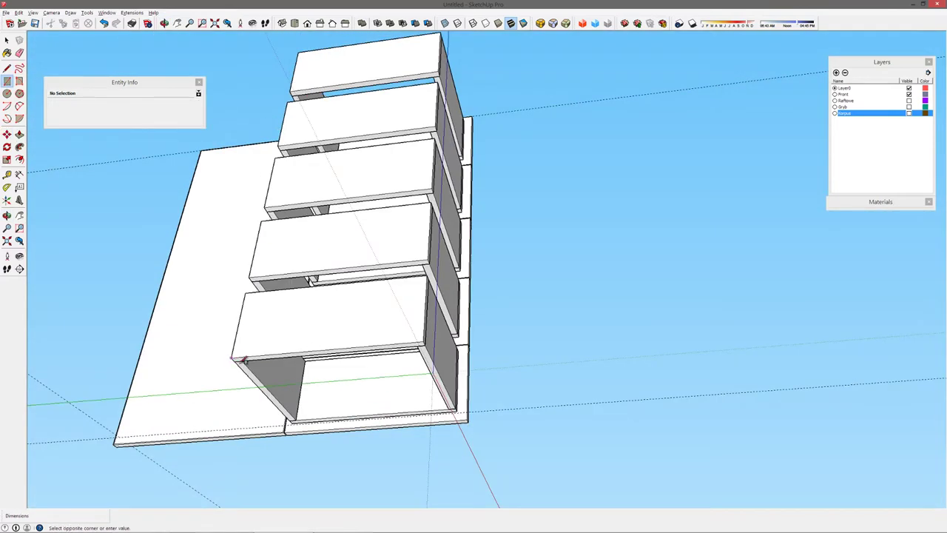
pyautogui.click(461, 409)
pyautogui.press('space')
pyautogui.click(376, 389)
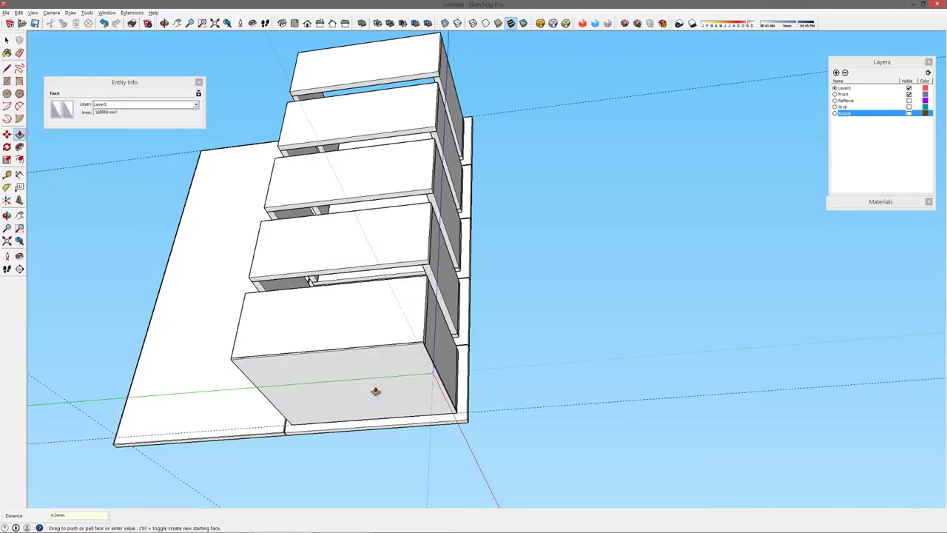
pyautogui.tripleClick(353, 363)
pyautogui.press('g')
pyautogui.moveTo(447, 314); pyautogui.dragTo(390, 431, button='middle')
pyautogui.press('m')
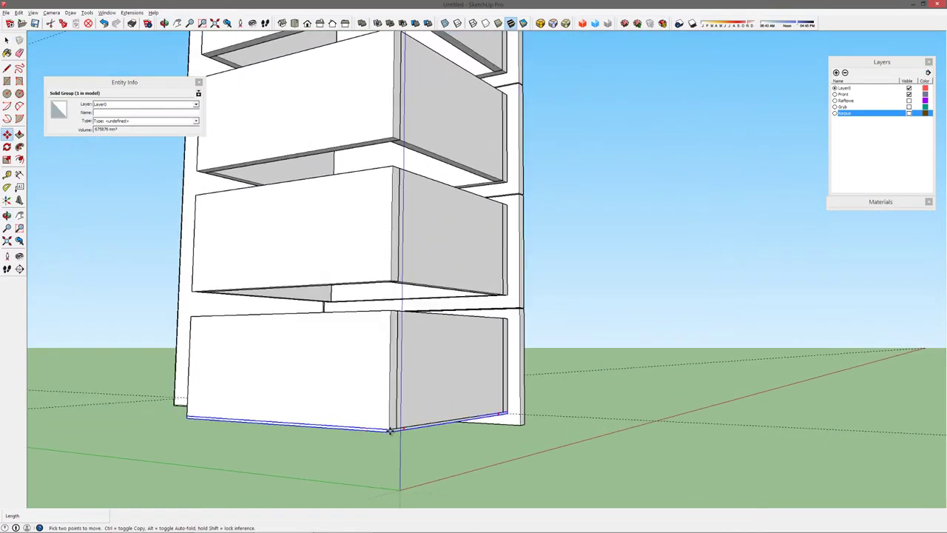
# - Copy the drawer bottom to the other drawers and show the Korpus layer again
pyautogui.scroll(3, 419, 61)
pyautogui.scroll(-3, 384, 230)
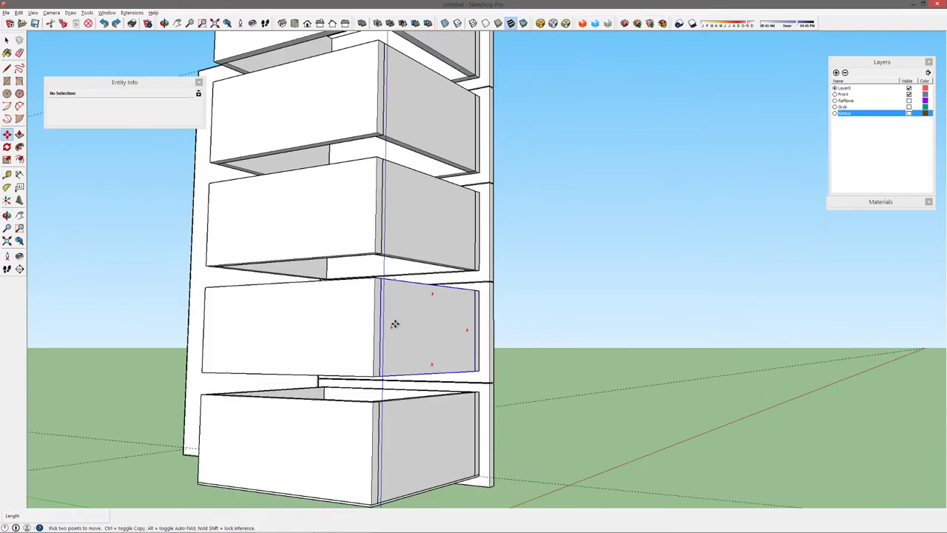
pyautogui.scroll(3, 370, 348)
pyautogui.keyDown('shift'); pyautogui.moveTo(380, 70); pyautogui.dragTo(337, 339, button='middle'); pyautogui.keyUp('shift')
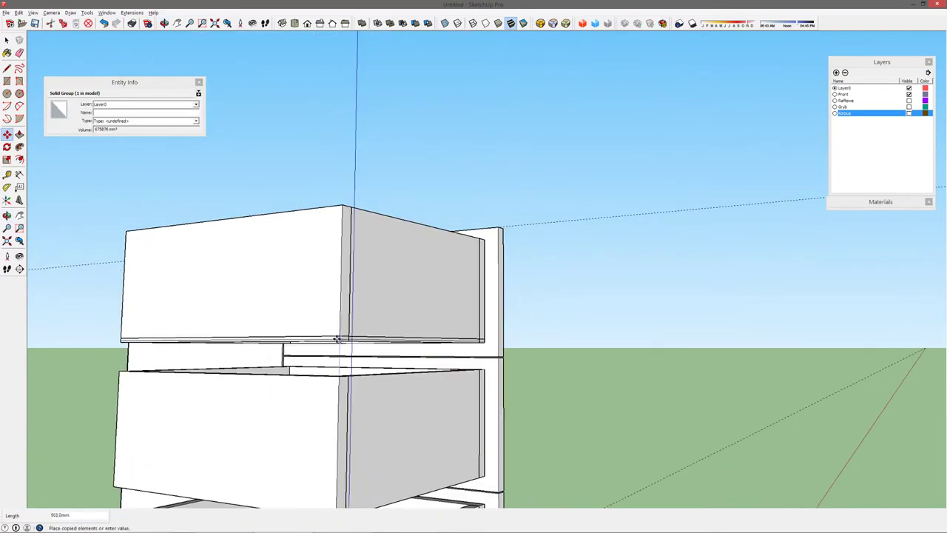
pyautogui.scroll(-3, 338, 366)
pyautogui.moveTo(275, 464); pyautogui.dragTo(376, 260, button='middle')
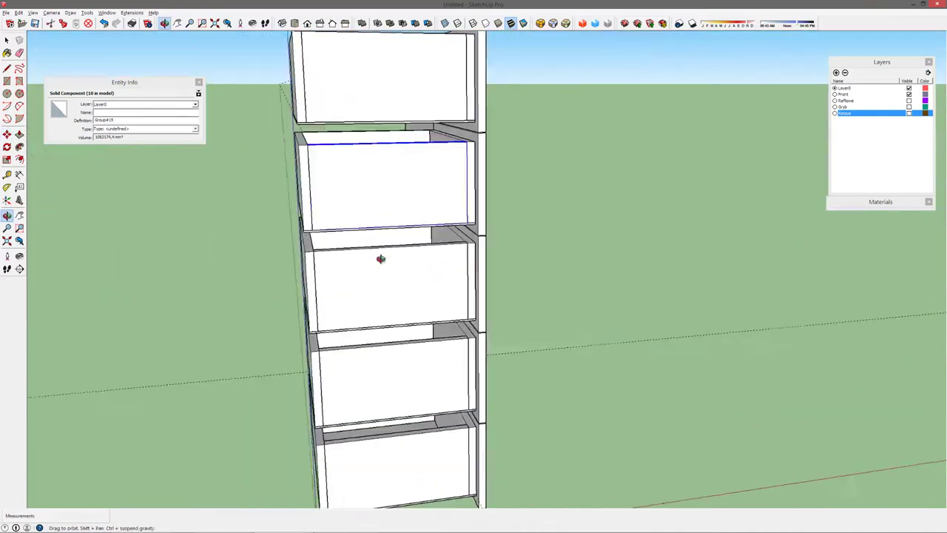
pyautogui.hotkey('ctrl', 't')
pyautogui.click(909, 113)
# - Toggle X-ray display and orbit around the full cabinet
pyautogui.scroll(-5, 474, 266)
pyautogui.click(445, 23)
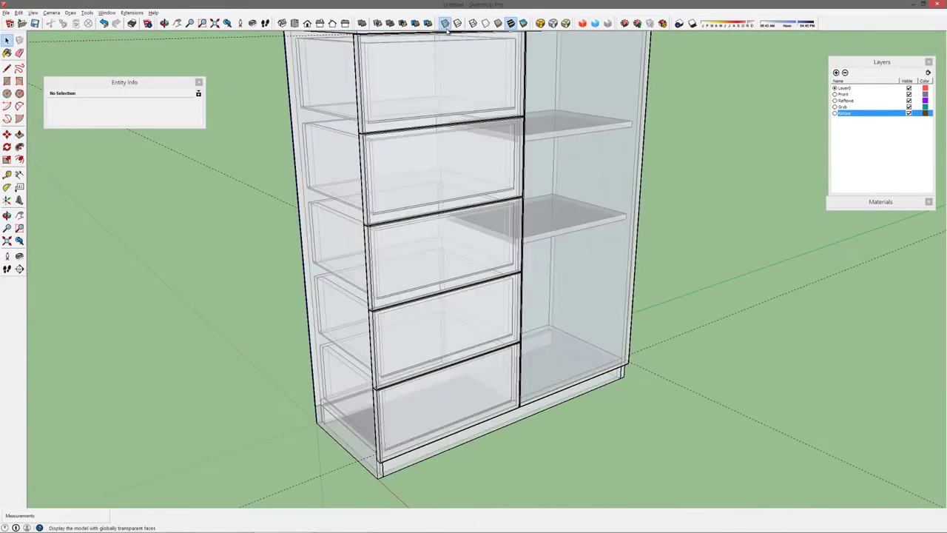
pyautogui.moveTo(400, 222)
pyautogui.mouseDown(button='middle')
pyautogui.moveTo(472, 227)
pyautogui.moveTo(546, 249)
pyautogui.moveTo(619, 120)
pyautogui.moveTo(426, 216)
pyautogui.moveTo(370, 281)
pyautogui.moveTo(503, 392)
pyautogui.moveTo(556, 219)
pyautogui.mouseUp(button='middle')
pyautogui.moveTo(770, 281); pyautogui.dragTo(331, 269, button='middle')
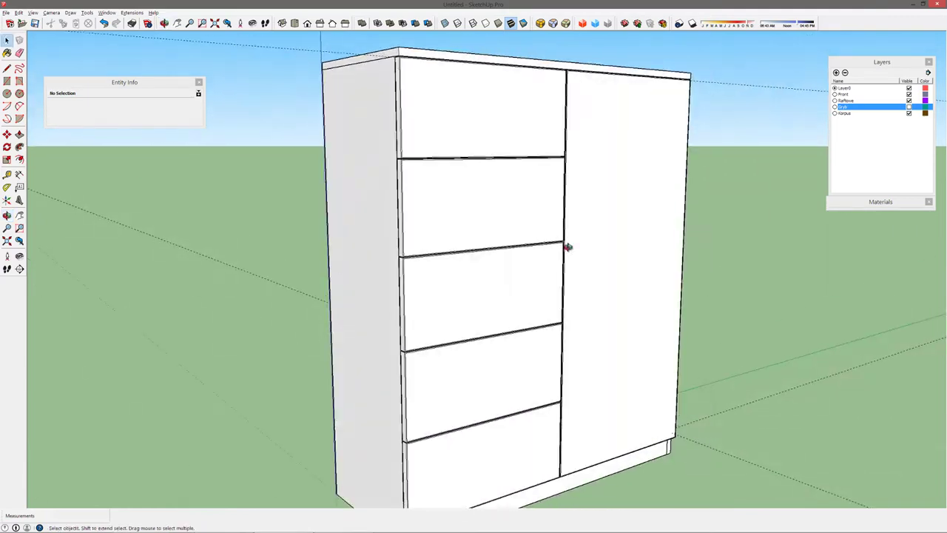
pyautogui.moveTo(332, 269); pyautogui.dragTo(492, 146, button='middle')
# - Hide the Front layer to inspect drawers and shelves, then show it again
pyautogui.click(492, 163)
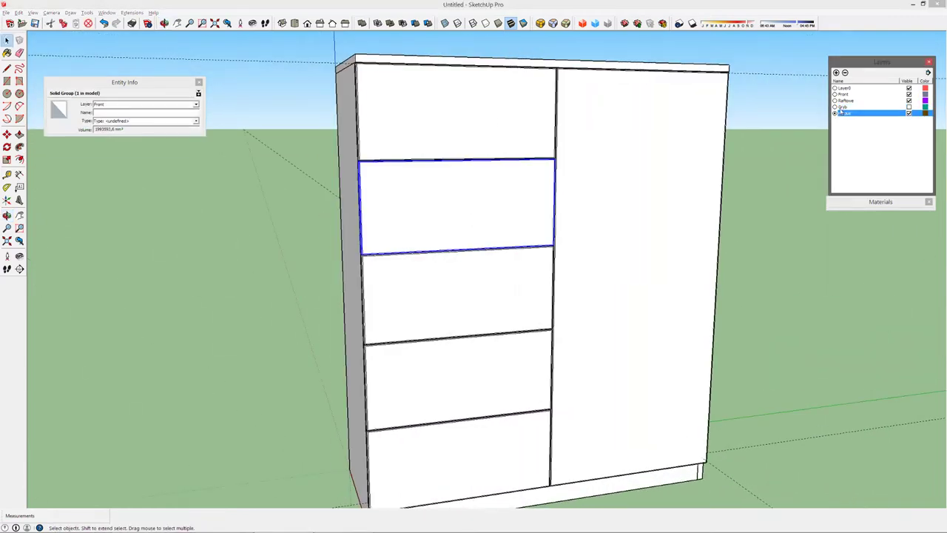
pyautogui.click(909, 94)
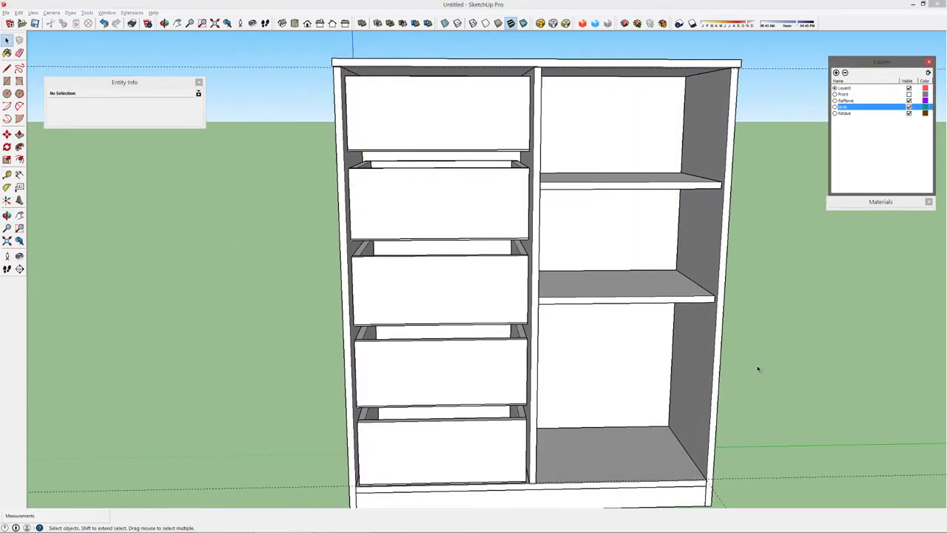
pyautogui.moveTo(757, 370)
pyautogui.mouseDown(button='middle')
pyautogui.moveTo(519, 343)
pyautogui.moveTo(609, 332)
pyautogui.moveTo(647, 362)
pyautogui.moveTo(775, 354)
pyautogui.mouseUp(button='middle')
pyautogui.click(909, 94)
# - Open the colour materials and try brown and light tan on the door
pyautogui.click(881, 201)
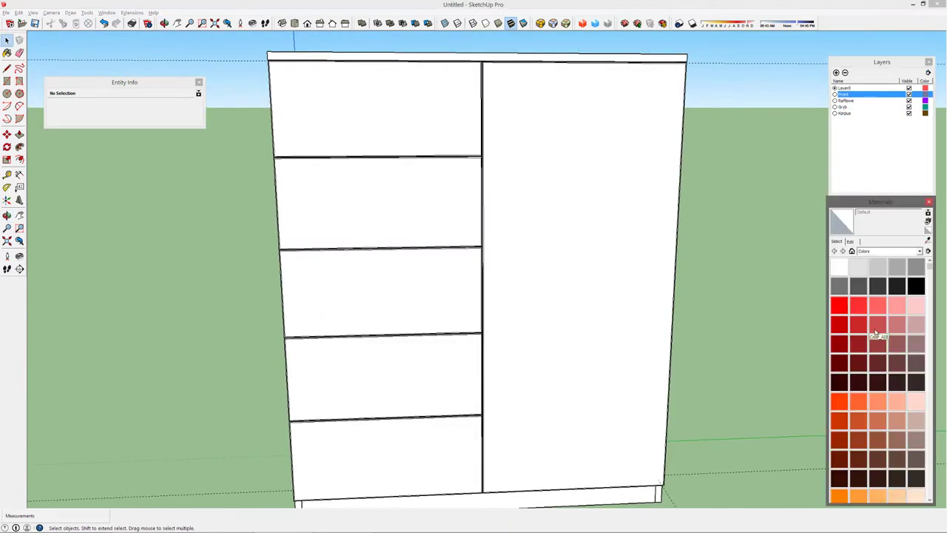
pyautogui.scroll(-1, 719, 254)
pyautogui.moveTo(590, 252); pyautogui.dragTo(540, 220, button='middle')
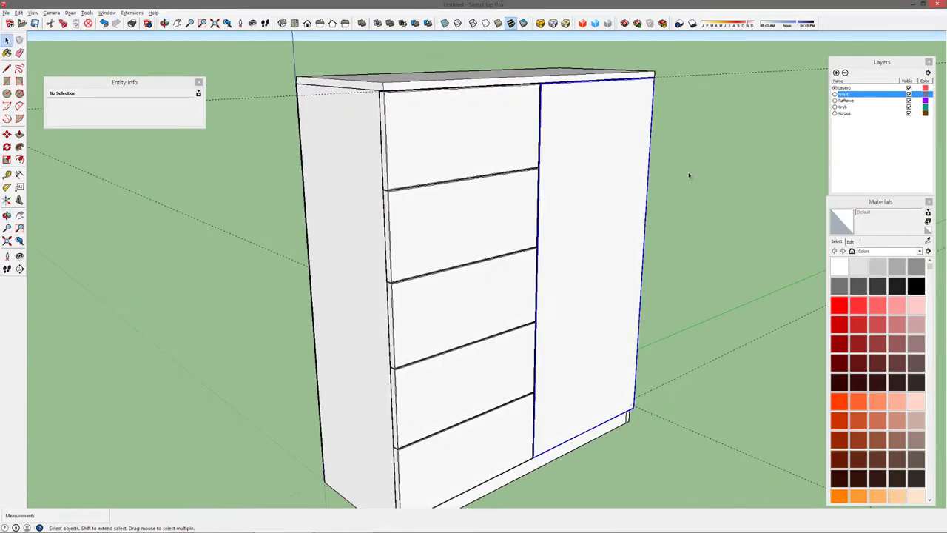
pyautogui.moveTo(689, 175)
pyautogui.mouseDown(button='middle')
pyautogui.moveTo(730, 233)
pyautogui.moveTo(859, 278)
pyautogui.mouseUp(button='middle')
pyautogui.scroll(-3, 730, 232)
pyautogui.scroll(-2, 841, 298)
pyautogui.scroll(-3, 840, 298)
pyautogui.click(841, 298)
pyautogui.click(859, 277)
pyautogui.click(877, 296)
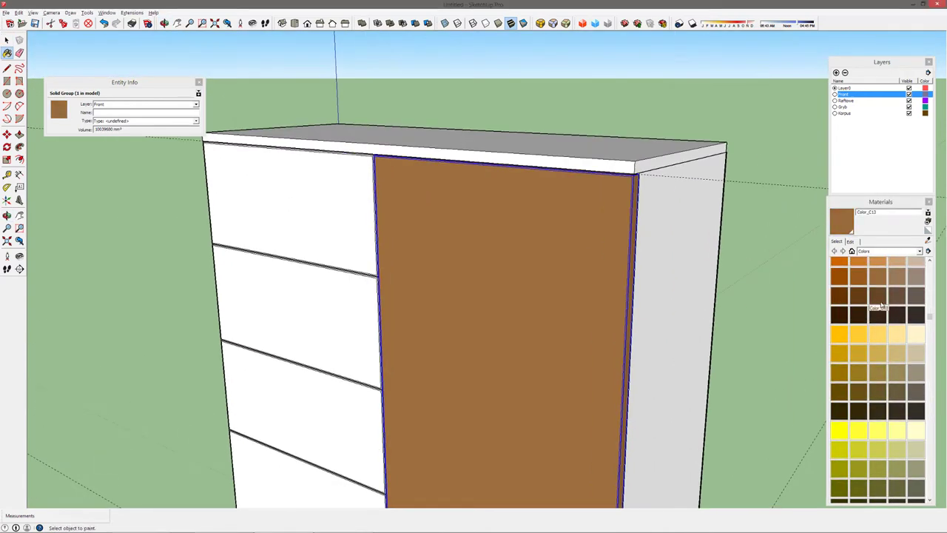
pyautogui.click(592, 281)
# - Paint the door face light peach
pyautogui.scroll(2, 540, 285)
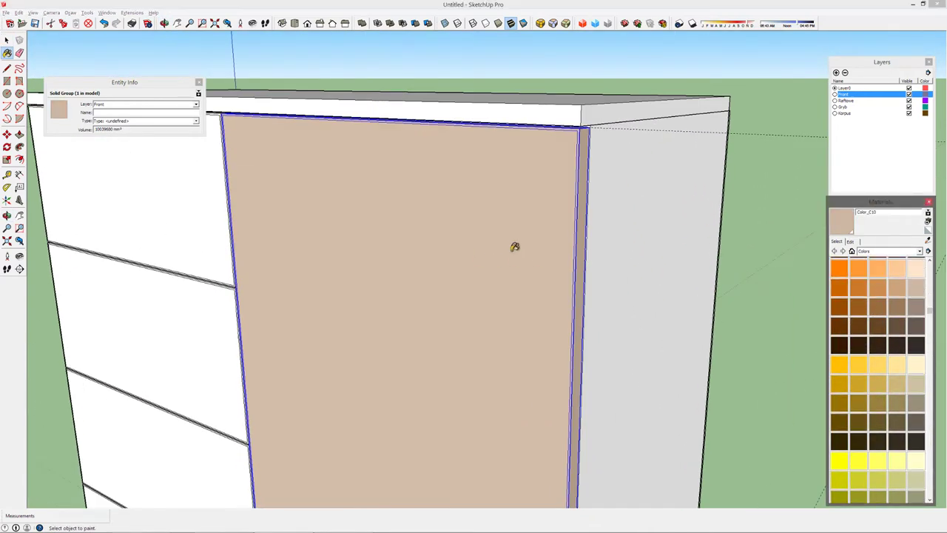
pyautogui.press('space')
pyautogui.hotkey('ctrl', 'a')
pyautogui.click(514, 220)
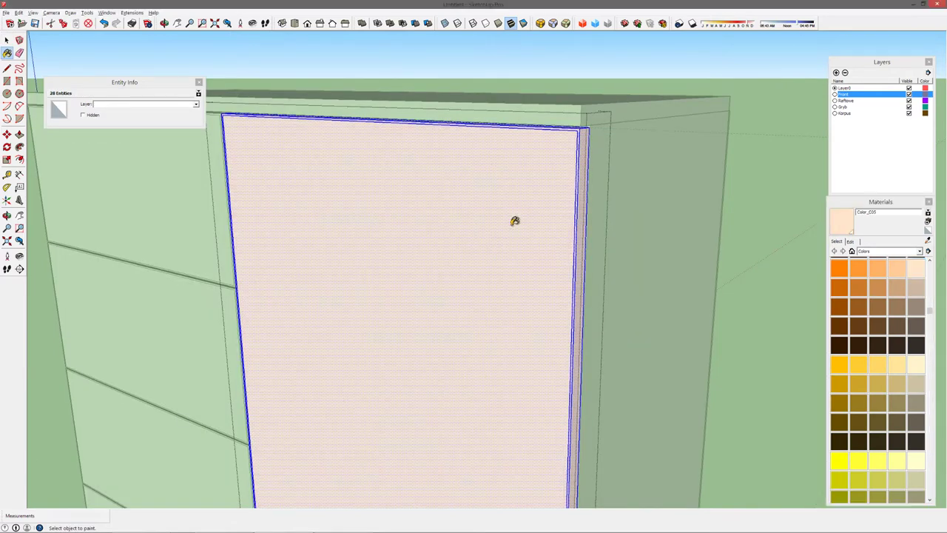
pyautogui.scroll(1, 918, 314)
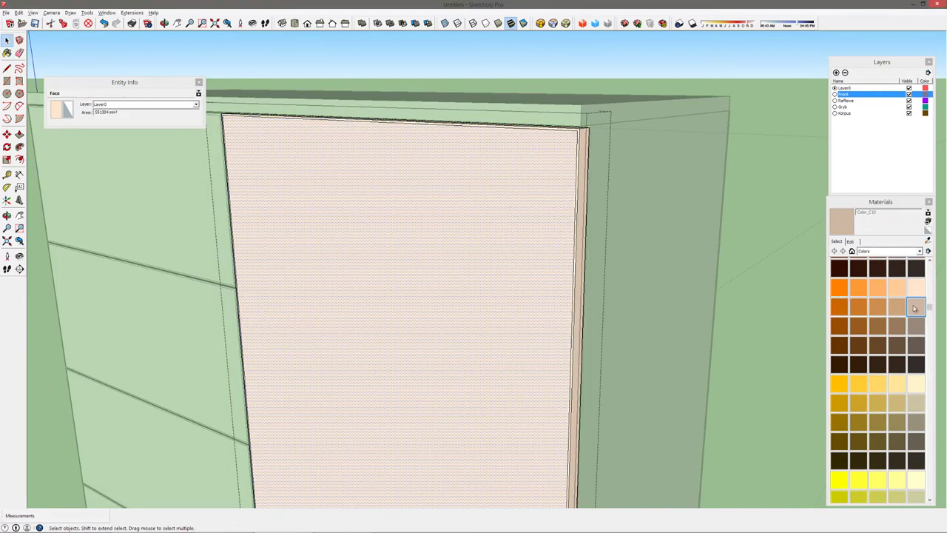
pyautogui.click(787, 228)
pyautogui.scroll(3, 651, 200)
pyautogui.moveTo(651, 201)
pyautogui.mouseDown(button='middle')
pyautogui.moveTo(586, 235)
pyautogui.moveTo(708, 300)
pyautogui.mouseUp(button='middle')
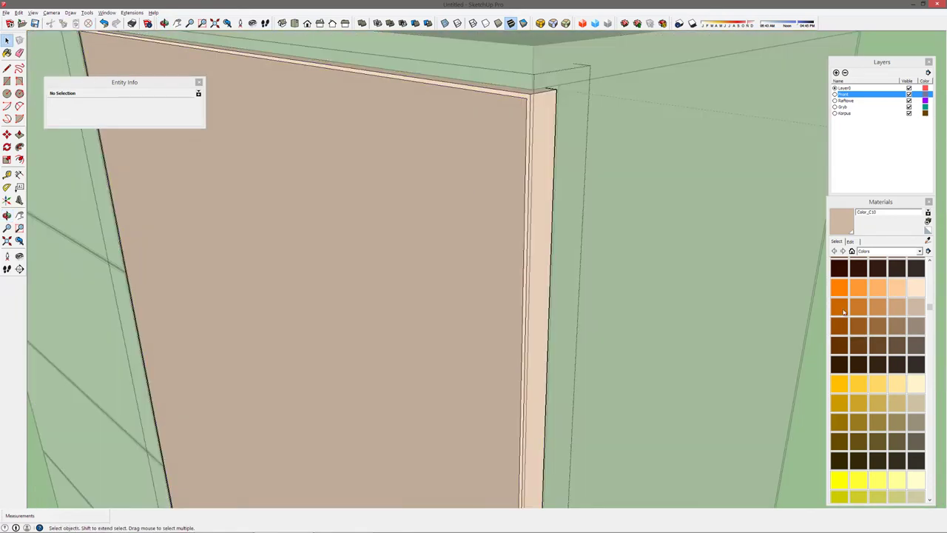
# - Paint the door's side edge, trying brown-orange and orange before settling on dark brown
pyautogui.click(840, 326)
pyautogui.click(534, 177)
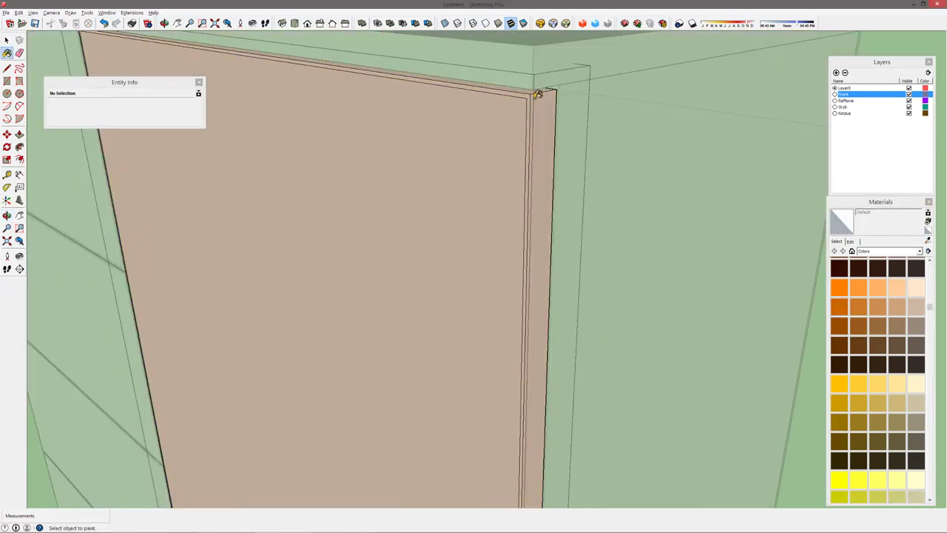
pyautogui.click(858, 303)
pyautogui.click(541, 96)
pyautogui.scroll(-3, 539, 96)
pyautogui.moveTo(528, 212); pyautogui.dragTo(492, 236, button='middle')
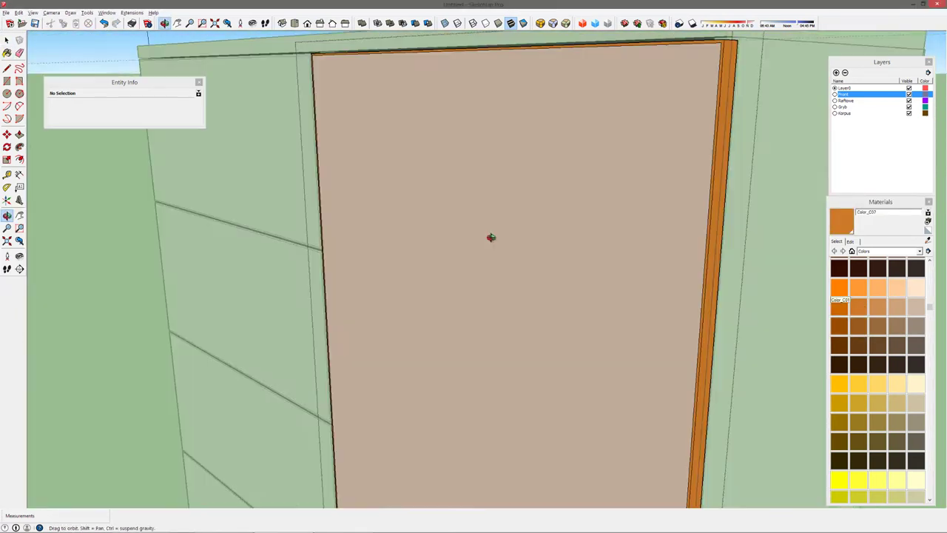
pyautogui.scroll(3, 493, 237)
pyautogui.click(581, 145)
# - Paint the carcass sides, top and plinth dark brown
pyautogui.scroll(-2, 626, 93)
pyautogui.scroll(-3, 660, 378)
pyautogui.scroll(-3, 499, 277)
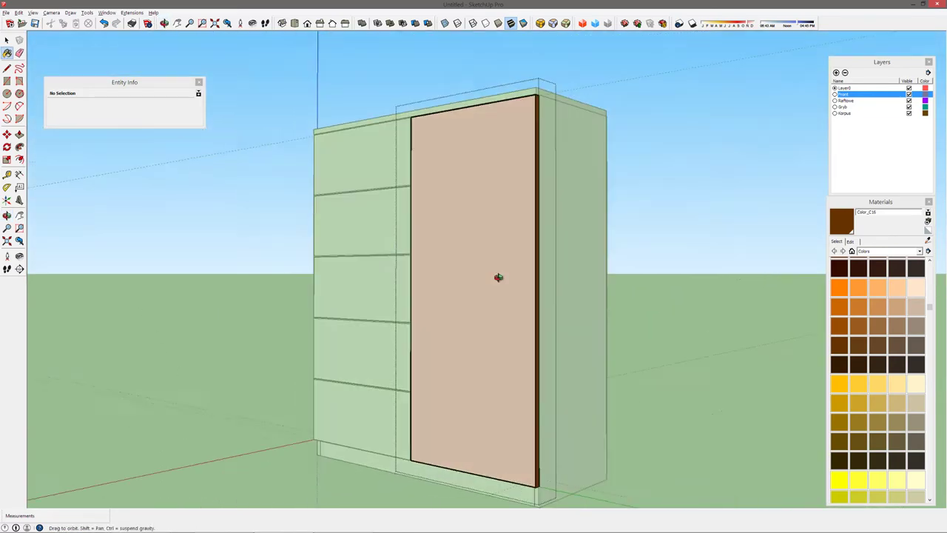
pyautogui.moveTo(499, 277)
pyautogui.mouseDown(button='middle')
pyautogui.moveTo(474, 408)
pyautogui.moveTo(610, 217)
pyautogui.mouseUp(button='middle')
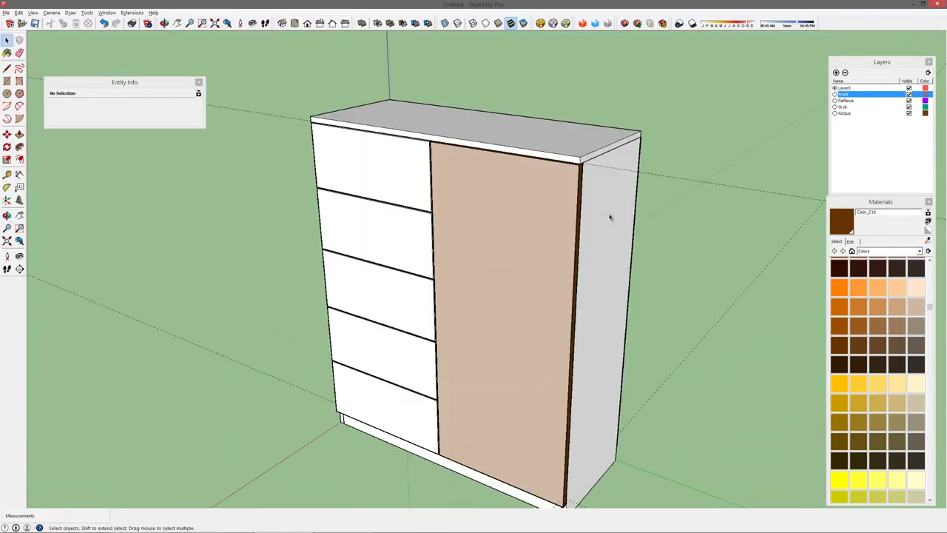
pyautogui.click(607, 311)
pyautogui.click(415, 129)
pyautogui.moveTo(391, 160); pyautogui.dragTo(540, 323, button='middle')
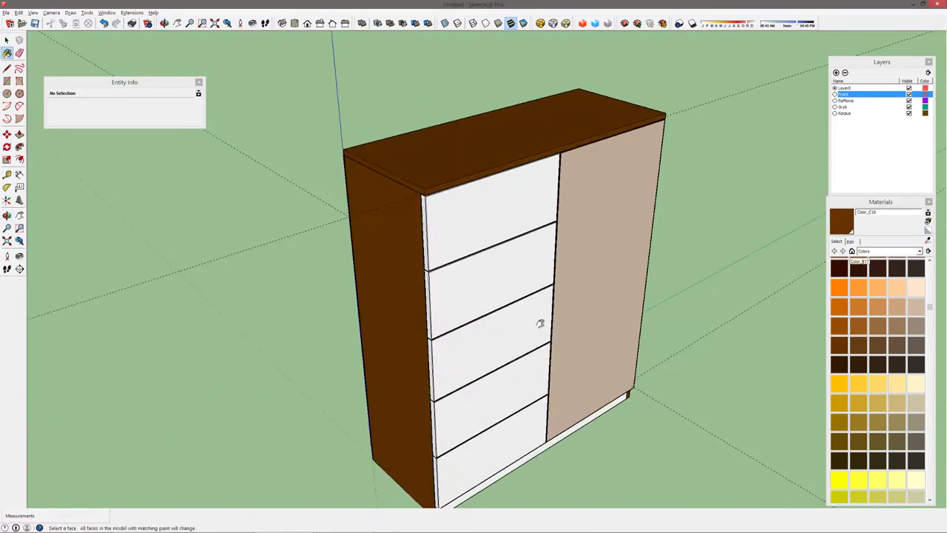
pyautogui.scroll(3, 422, 291)
pyautogui.click(421, 296)
pyautogui.moveTo(421, 296)
pyautogui.mouseDown(button='middle')
pyautogui.moveTo(592, 334)
pyautogui.moveTo(454, 345)
pyautogui.moveTo(532, 222)
pyautogui.mouseUp(button='middle')
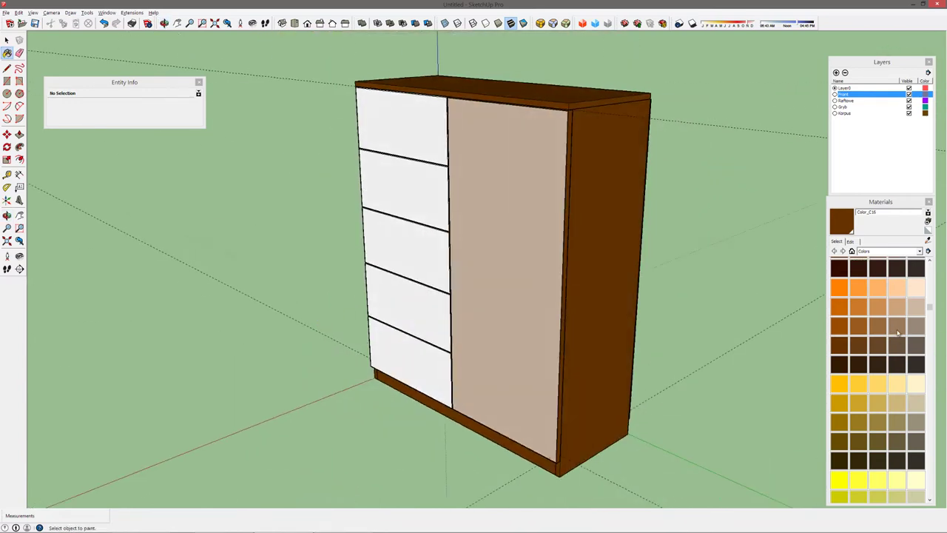
pyautogui.scroll(3, 532, 222)
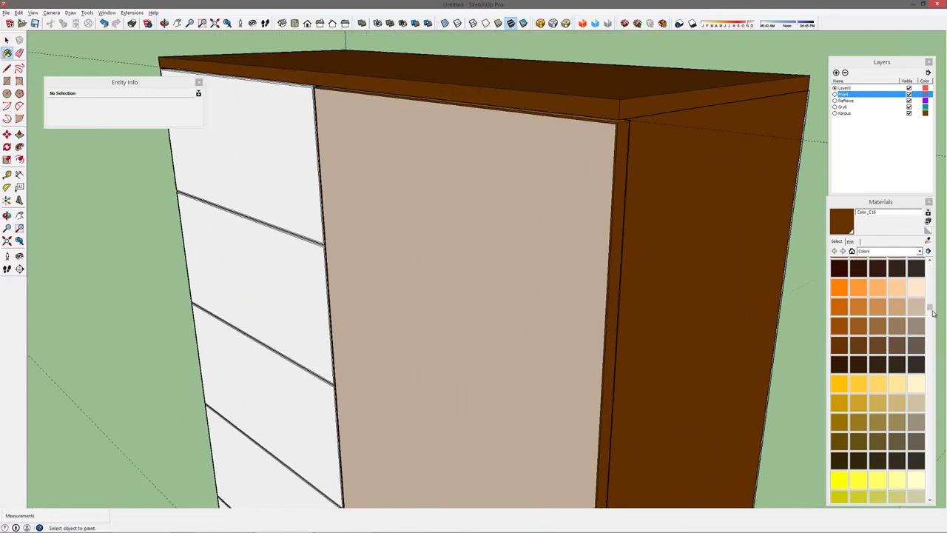
pyautogui.moveTo(932, 312); pyautogui.dragTo(931, 320)
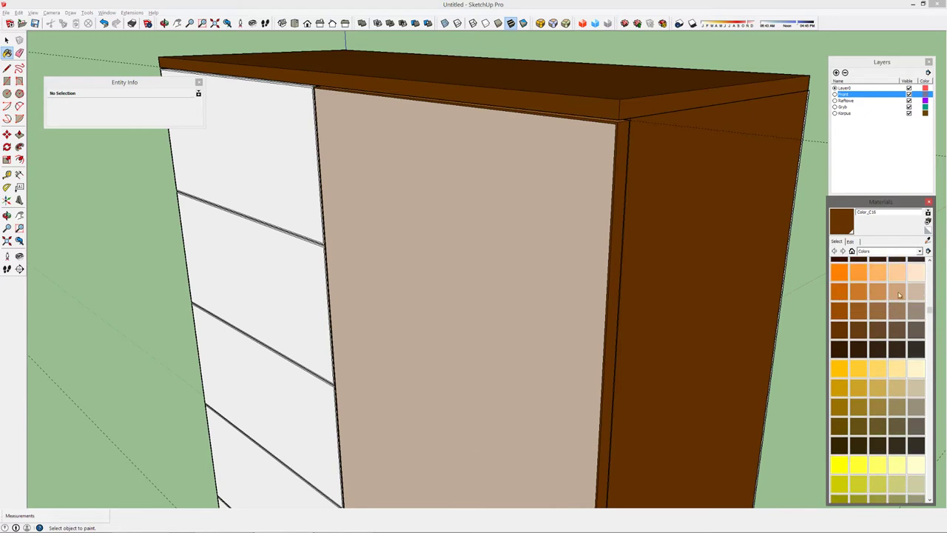
# - Open the door group for editing with the Paint Bucket active
pyautogui.press('space')
pyautogui.doubleClick(510, 233)
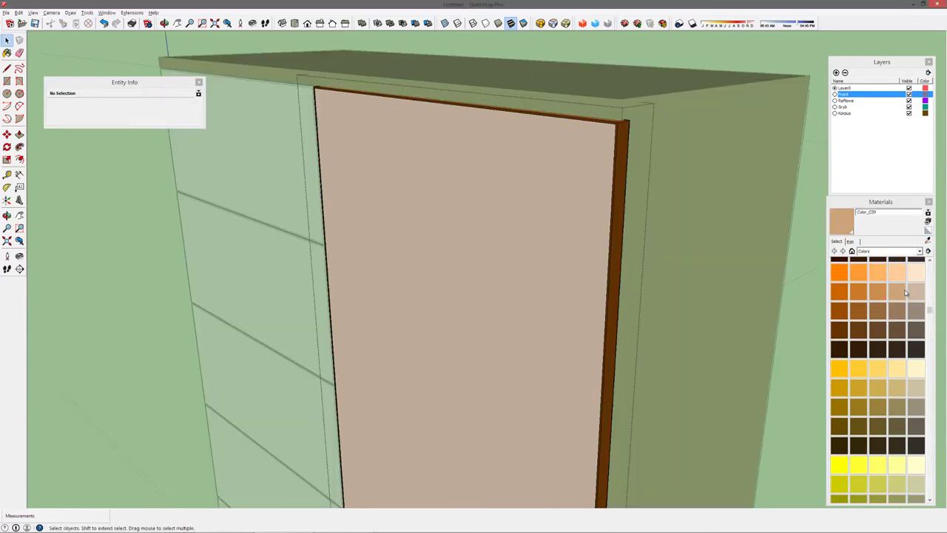
pyautogui.press('b')
pyautogui.scroll(-3, 634, 398)
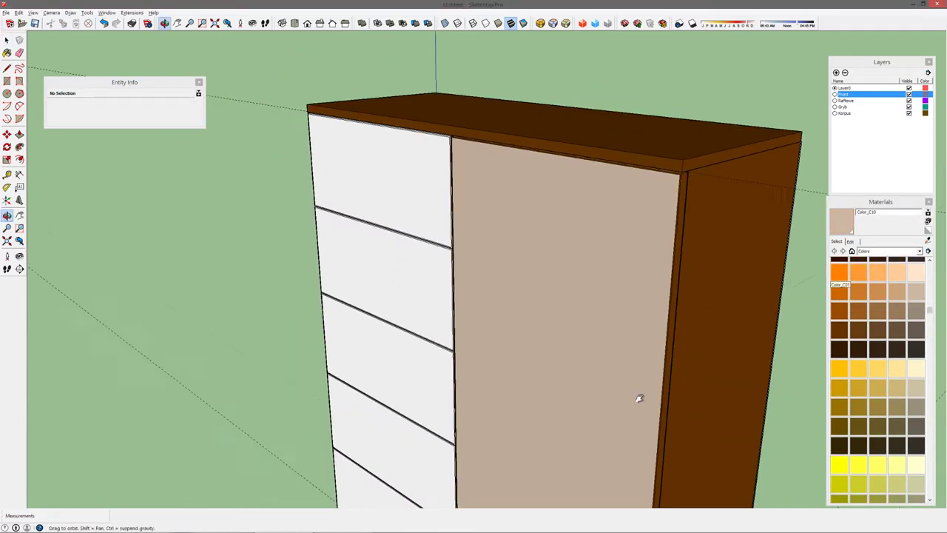
pyautogui.scroll(-3, 627, 349)
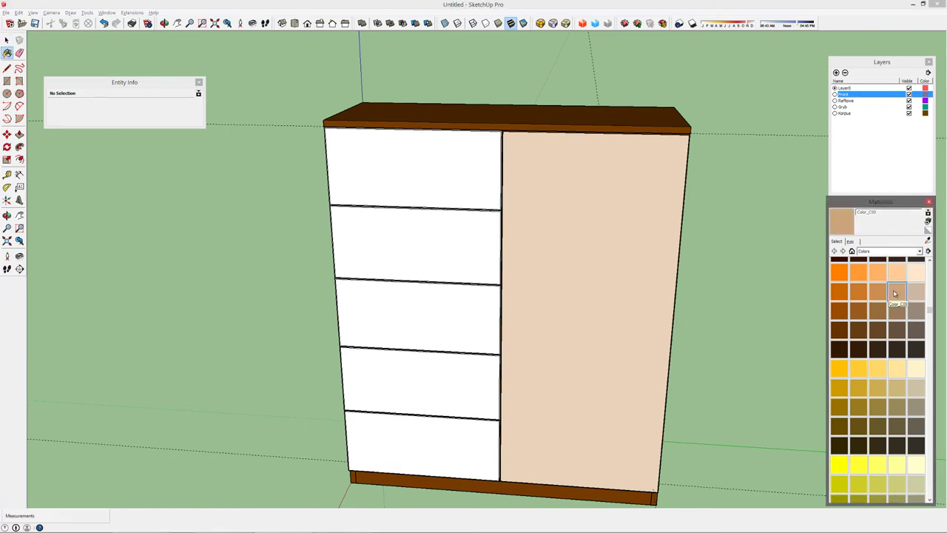
pyautogui.click(429, 150)
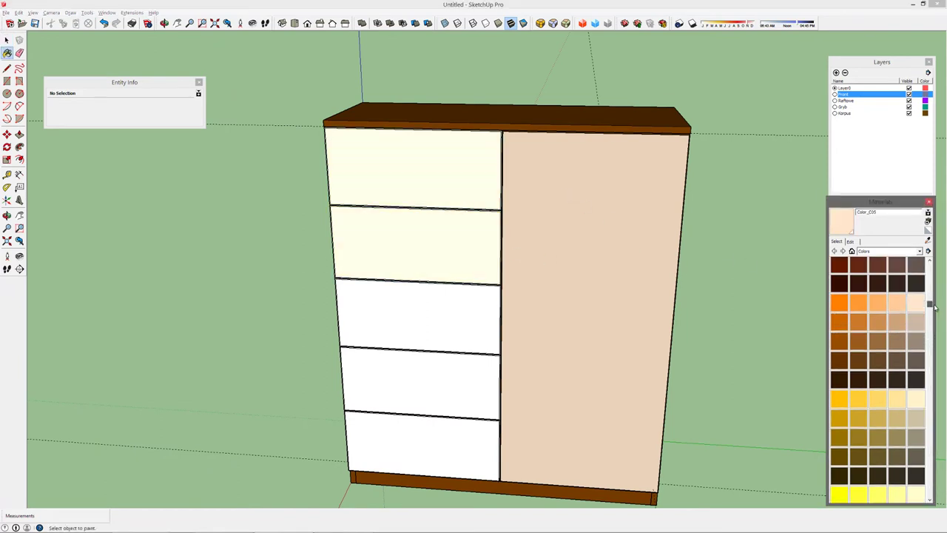
pyautogui.moveTo(628, 248); pyautogui.dragTo(518, 236, button='middle')
pyautogui.click(457, 232)
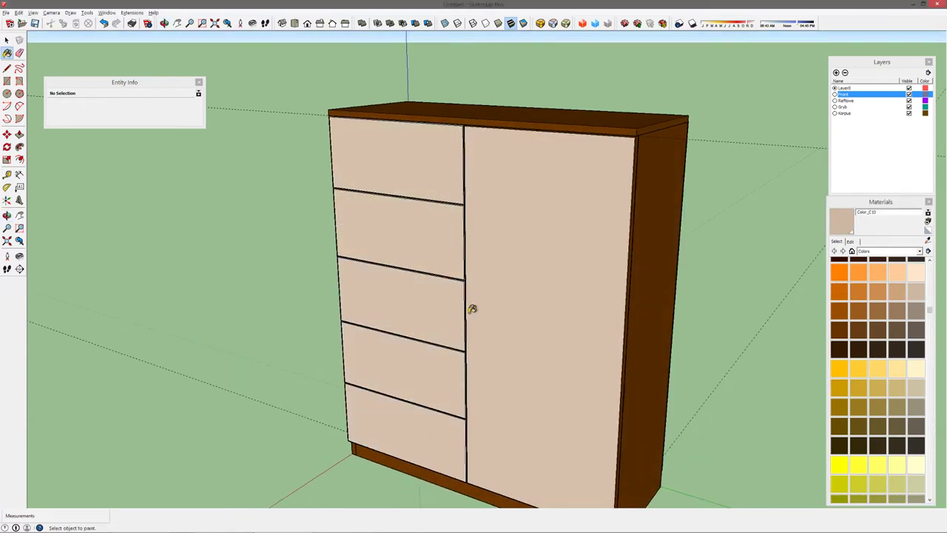
pyautogui.scroll(3, 548, 158)
pyautogui.scroll(3, 444, 158)
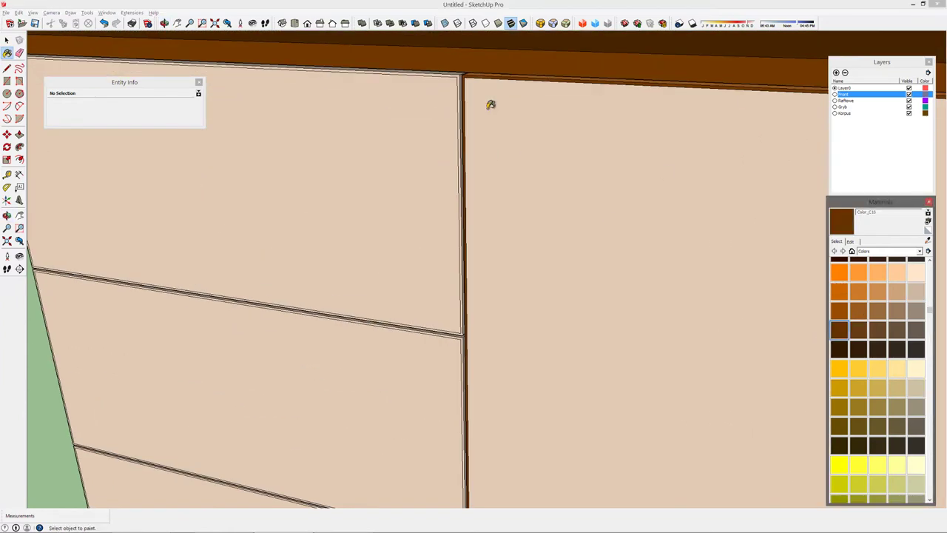
pyautogui.click(455, 80)
pyautogui.hotkey('ctrl', 'z')
pyautogui.click(410, 74)
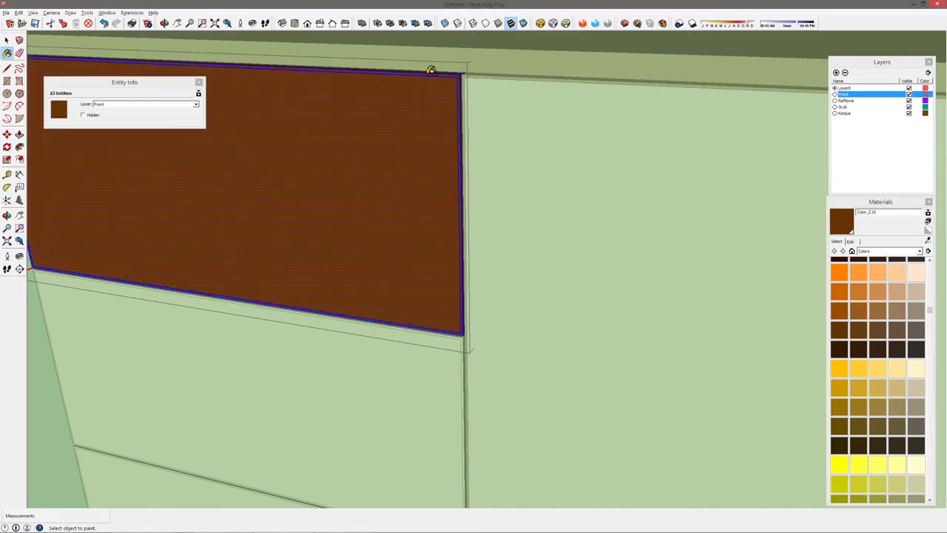
pyautogui.hotkey('ctrl', 'z')
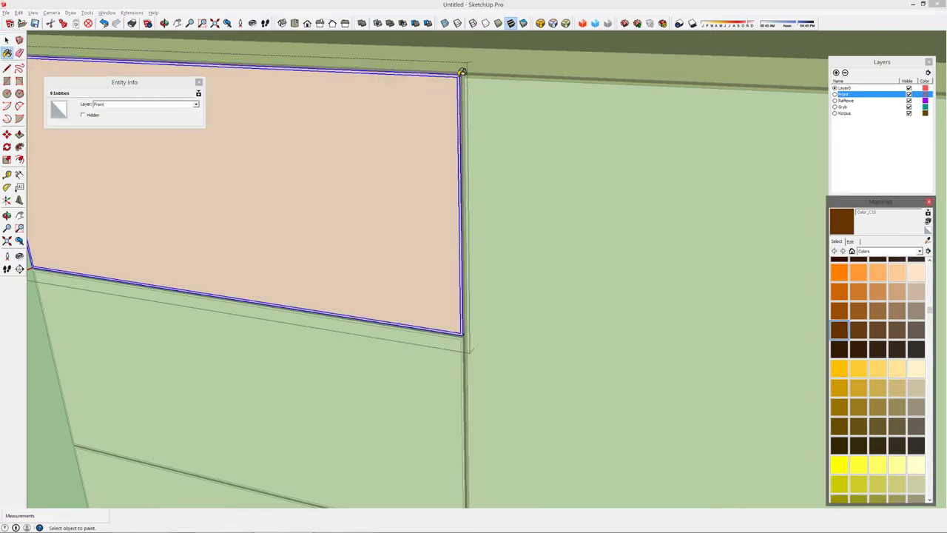
pyautogui.moveTo(463, 75)
pyautogui.mouseDown(button='middle')
pyautogui.moveTo(493, 282)
pyautogui.moveTo(349, 123)
pyautogui.moveTo(505, 230)
pyautogui.moveTo(716, 252)
pyautogui.moveTo(506, 150)
pyautogui.mouseUp(button='middle')
pyautogui.scroll(-5, 345, 117)
pyautogui.doubleClick(506, 149)
pyautogui.click(837, 268)
pyautogui.scroll(3, 666, 169)
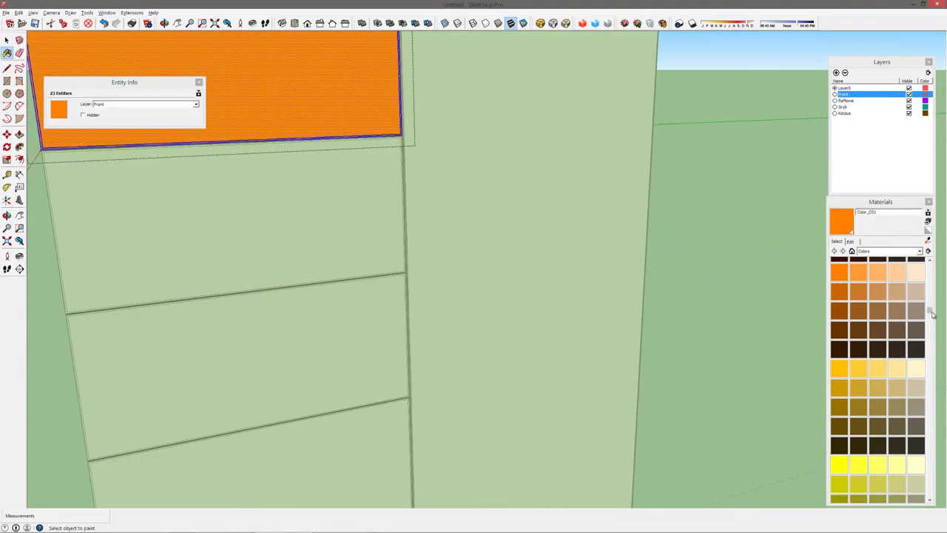
pyautogui.scroll(5, 877, 333)
pyautogui.click(839, 267)
pyautogui.press('space')
pyautogui.scroll(-5, 633, 193)
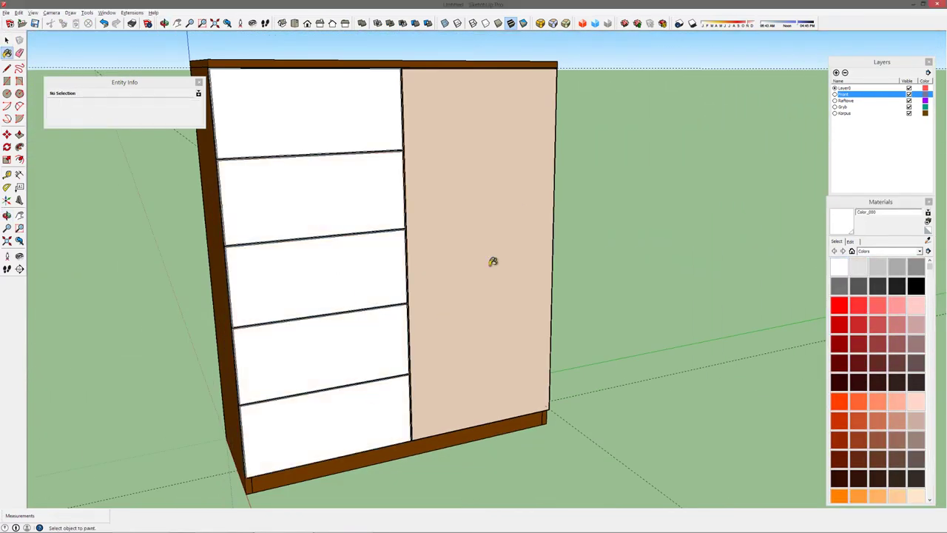
# - Paint the door white with the Color_000 material
pyautogui.moveTo(493, 260)
pyautogui.mouseDown(button='middle')
pyautogui.moveTo(525, 276)
pyautogui.moveTo(581, 232)
pyautogui.moveTo(413, 264)
pyautogui.mouseUp(button='middle')
pyautogui.doubleClick(414, 185)
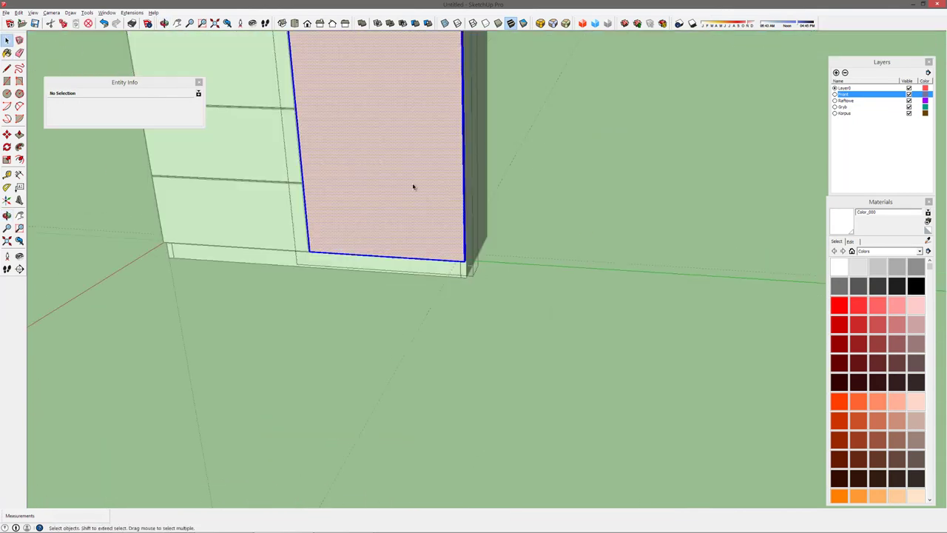
pyautogui.click(414, 186)
pyautogui.scroll(-3, 571, 169)
pyautogui.moveTo(571, 170); pyautogui.dragTo(541, 399, button='middle')
pyautogui.scroll(3, 459, 165)
pyautogui.scroll(3, 333, 173)
pyautogui.press('space')
# - Paint the cabinet top white and orbit around to check the all-white cabinet
pyautogui.click(334, 173)
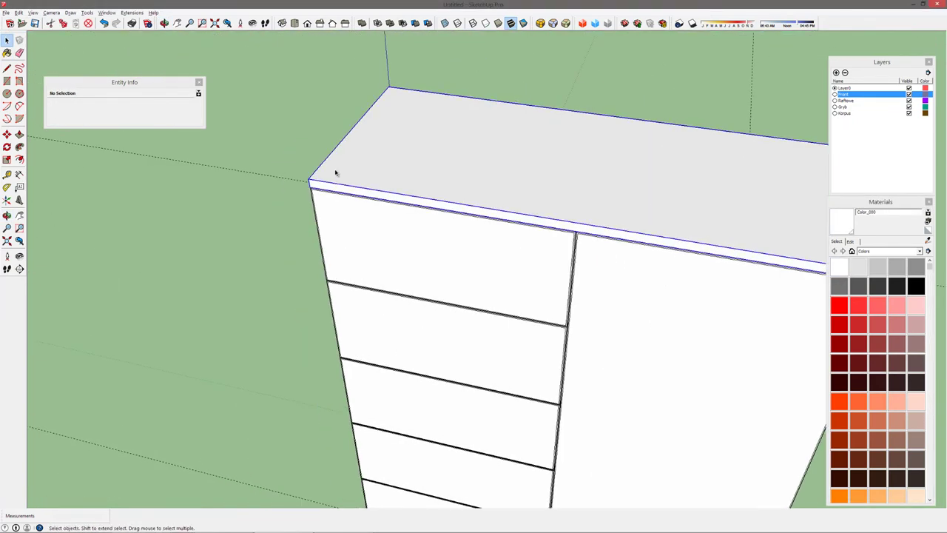
pyautogui.doubleClick(367, 166)
pyautogui.press('f')
pyautogui.click(367, 167)
pyautogui.press('Escape')
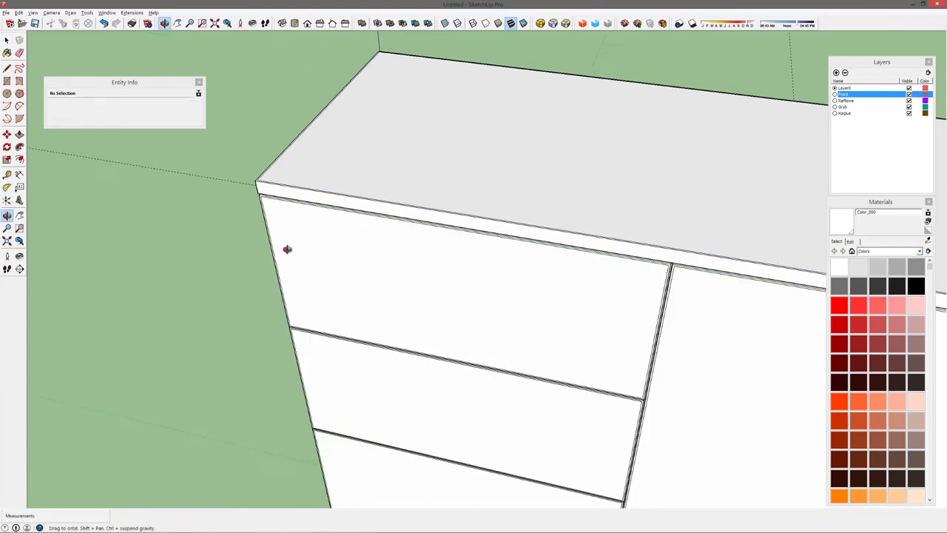
pyautogui.moveTo(288, 249)
pyautogui.mouseDown(button='middle')
pyautogui.moveTo(649, 235)
pyautogui.moveTo(579, 183)
pyautogui.moveTo(550, 138)
pyautogui.moveTo(639, 274)
pyautogui.moveTo(841, 264)
pyautogui.moveTo(666, 93)
pyautogui.moveTo(634, 229)
pyautogui.moveTo(533, 174)
pyautogui.moveTo(550, 148)
pyautogui.moveTo(451, 239)
pyautogui.moveTo(543, 229)
pyautogui.mouseUp(button='middle')
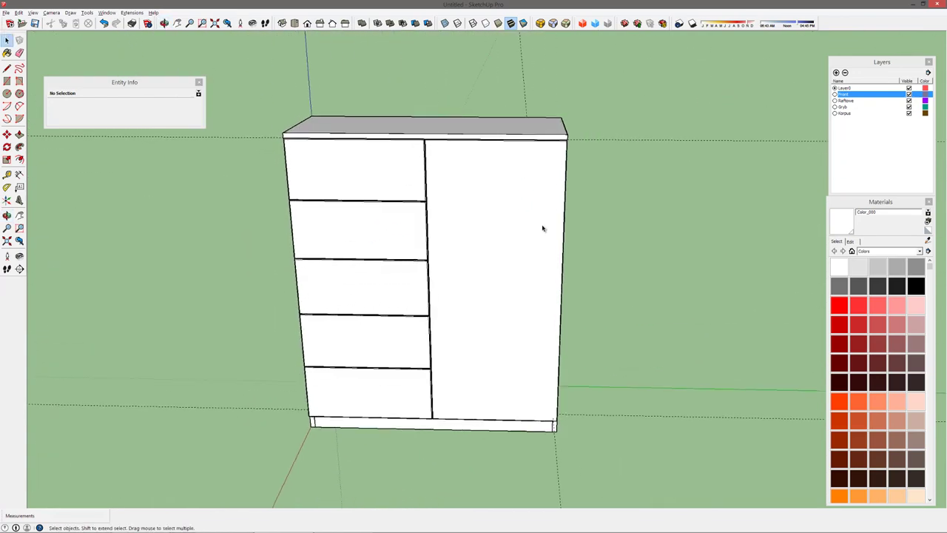
pyautogui.moveTo(637, 261)
pyautogui.mouseDown(button='middle')
pyautogui.moveTo(689, 273)
pyautogui.moveTo(664, 169)
pyautogui.mouseUp(button='middle')
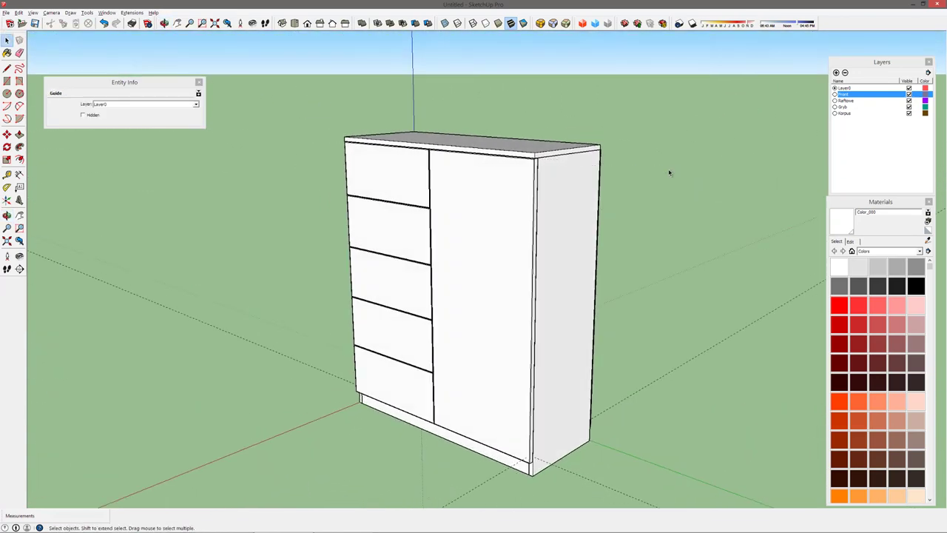
pyautogui.moveTo(489, 483); pyautogui.dragTo(723, 447, button='middle')
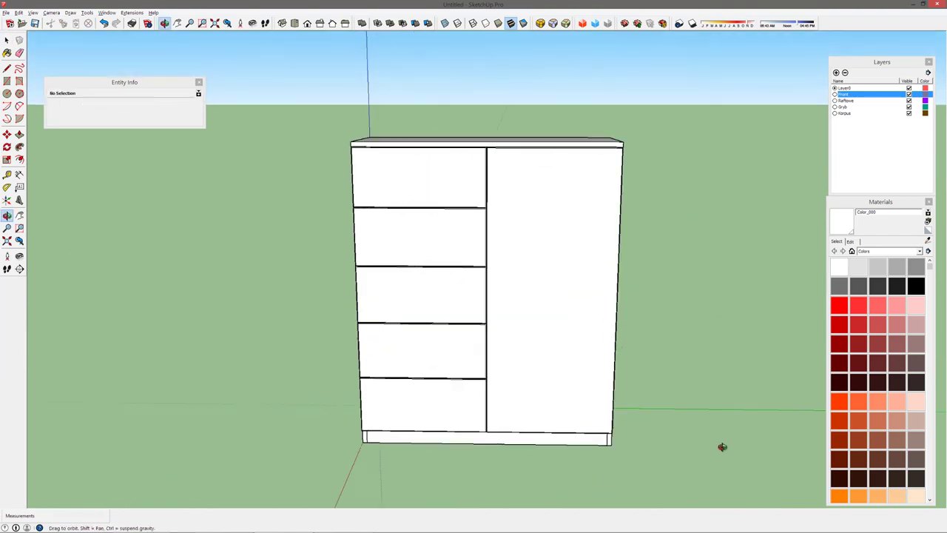